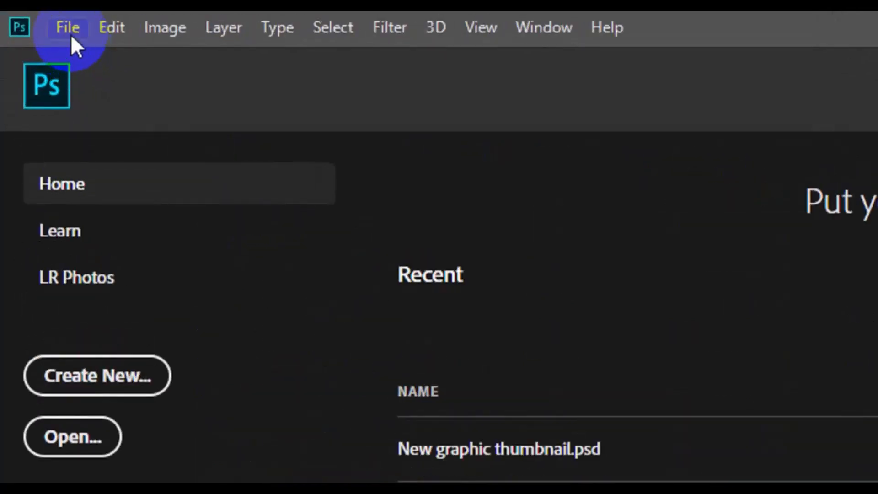
# Create a document named Stylish Business Card, 3.25 by 1.75 inches, landscape, 300 pixels/inch, 8-bit CMYK Color, with a white background
pyautogui.click(70, 35)
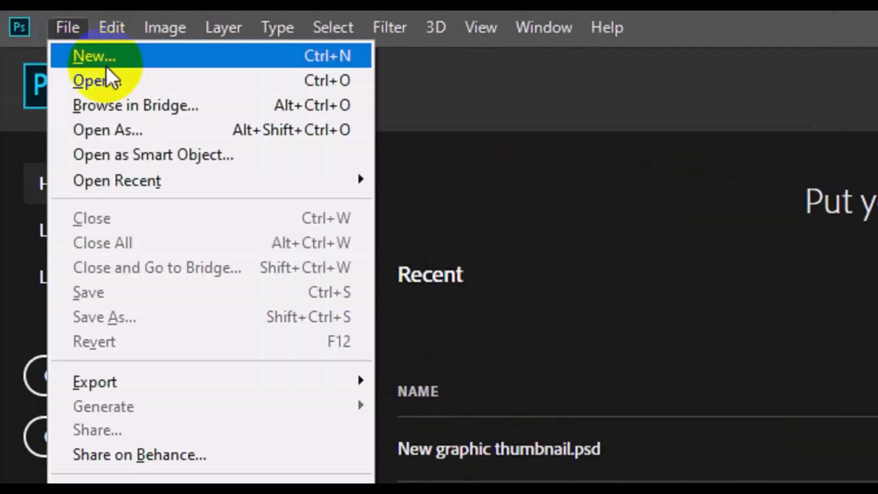
pyautogui.click(130, 59)
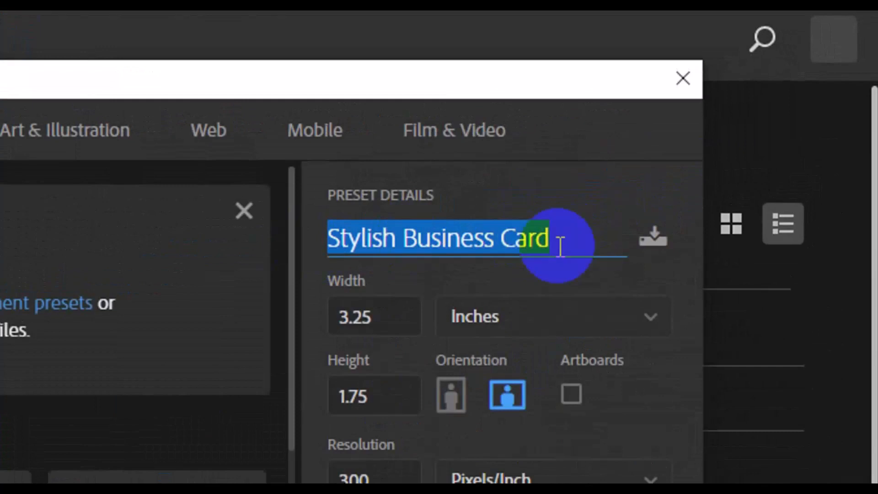
pyautogui.click(390, 314)
pyautogui.click(390, 314)
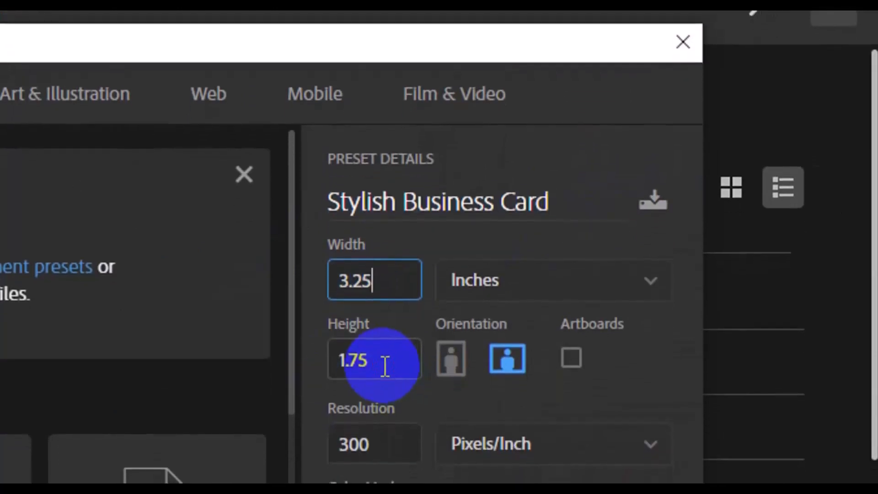
pyautogui.click(385, 368)
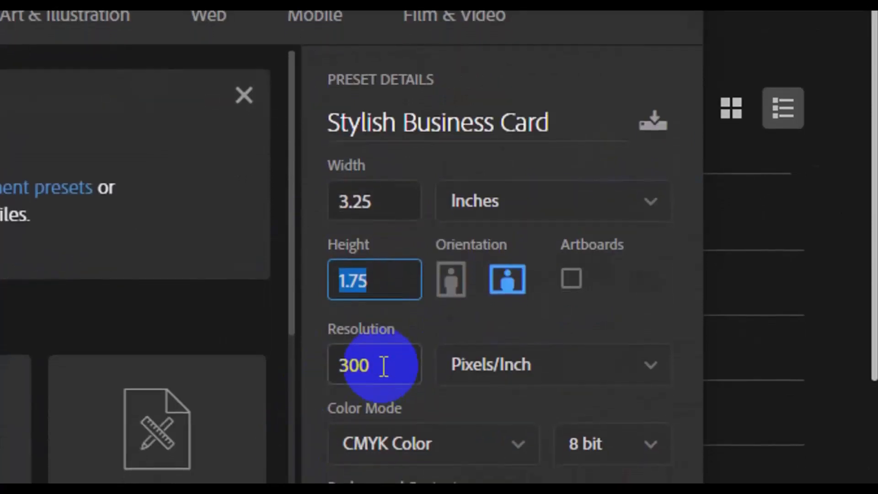
pyautogui.click(384, 367)
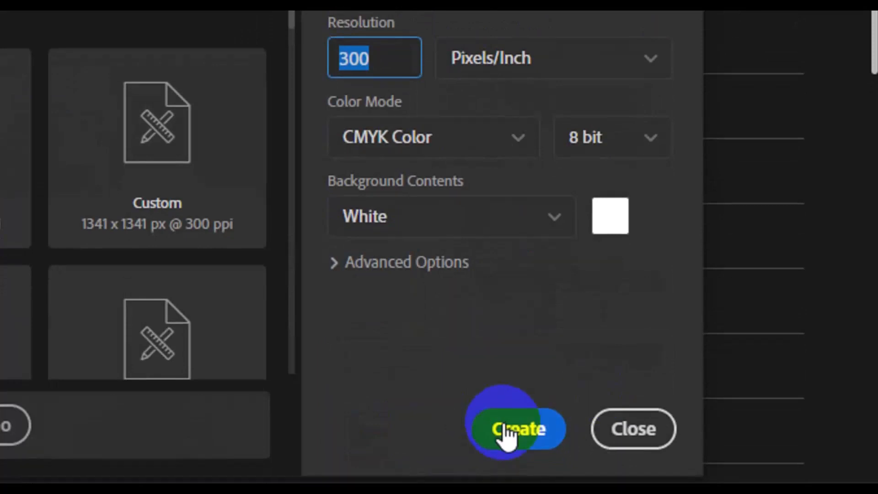
pyautogui.click(508, 432)
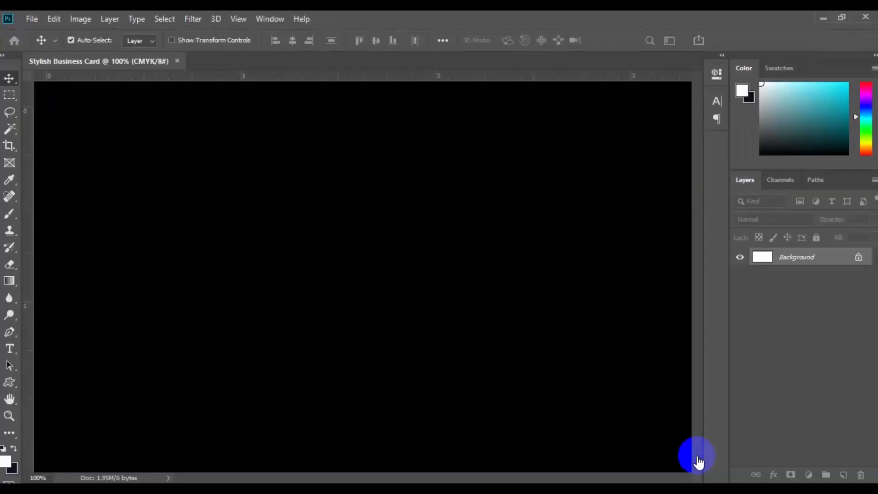
# Place two vertical and two horizontal guides along the four edges of the white canvas
pyautogui.hotkey('ctrl', '-')
pyautogui.hotkey('ctrl', '-')
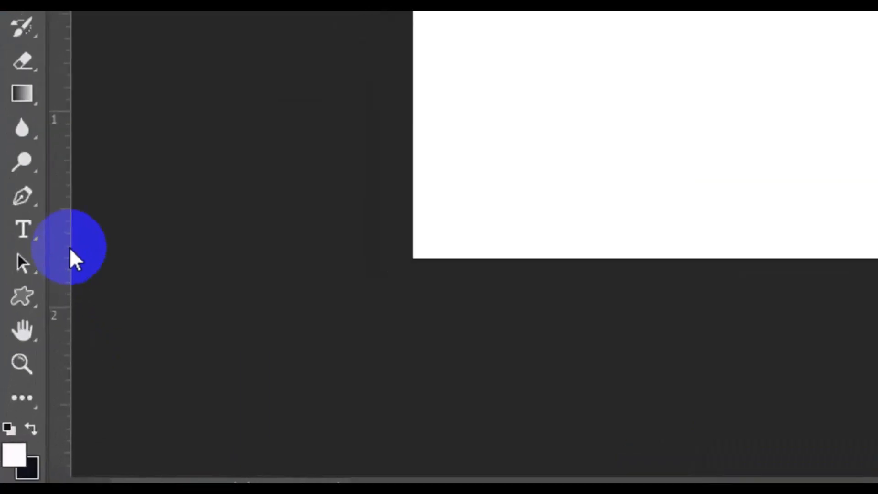
pyautogui.moveTo(70, 249); pyautogui.dragTo(418, 221)
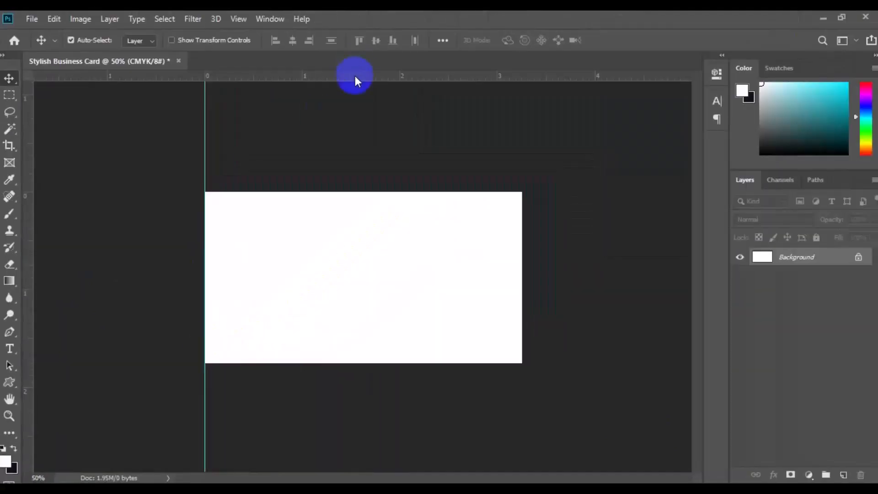
pyautogui.moveTo(357, 81); pyautogui.dragTo(365, 363)
pyautogui.moveTo(32, 328); pyautogui.dragTo(522, 263)
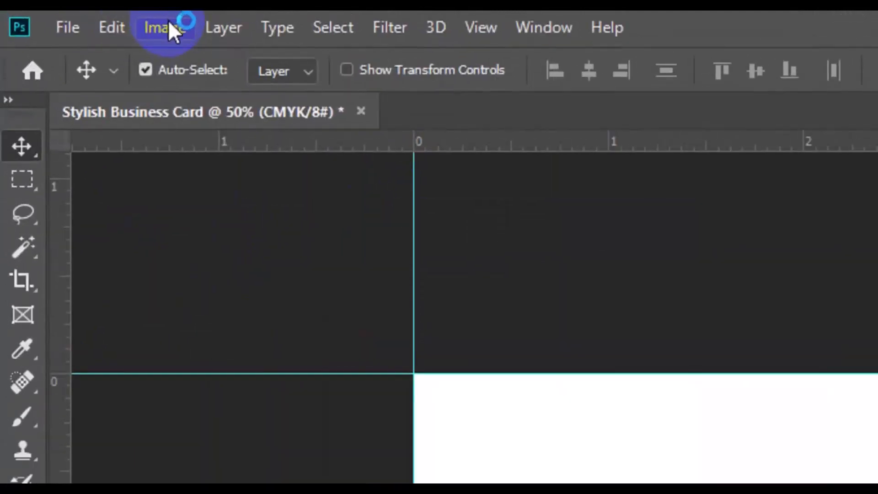
# Enlarge the canvas relatively by 0.25 inches in width and 0.25 inches in height, anchored at the centre
pyautogui.click(171, 24)
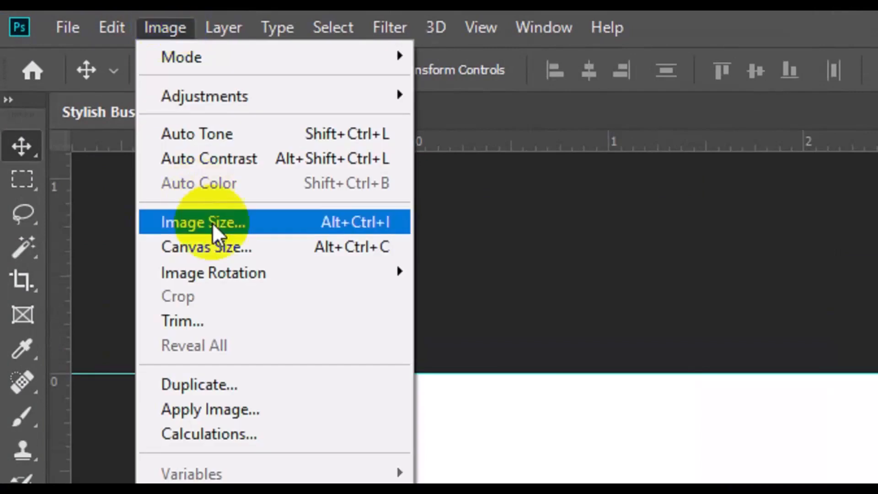
pyautogui.click(218, 247)
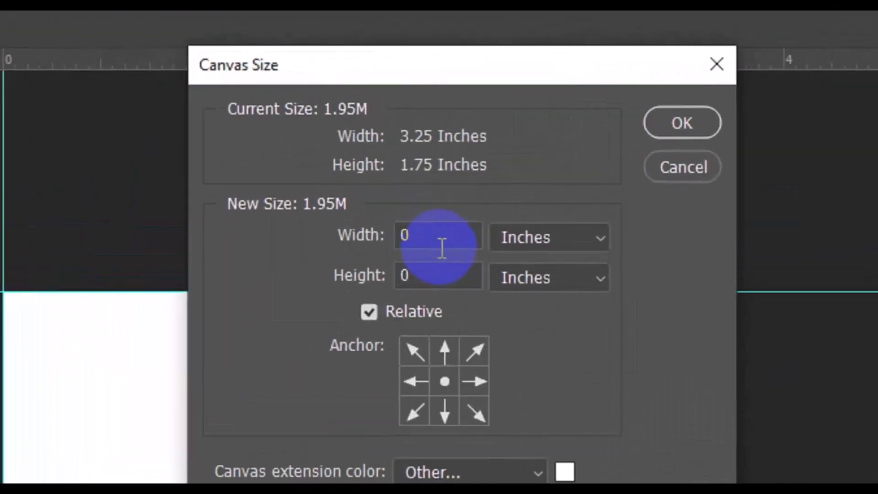
pyautogui.doubleClick(420, 165)
pyautogui.write('0.')
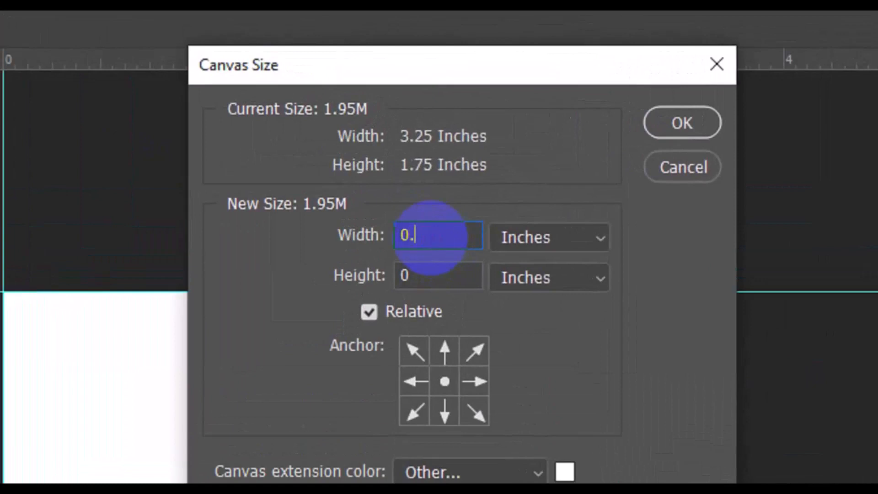
pyautogui.write('25')
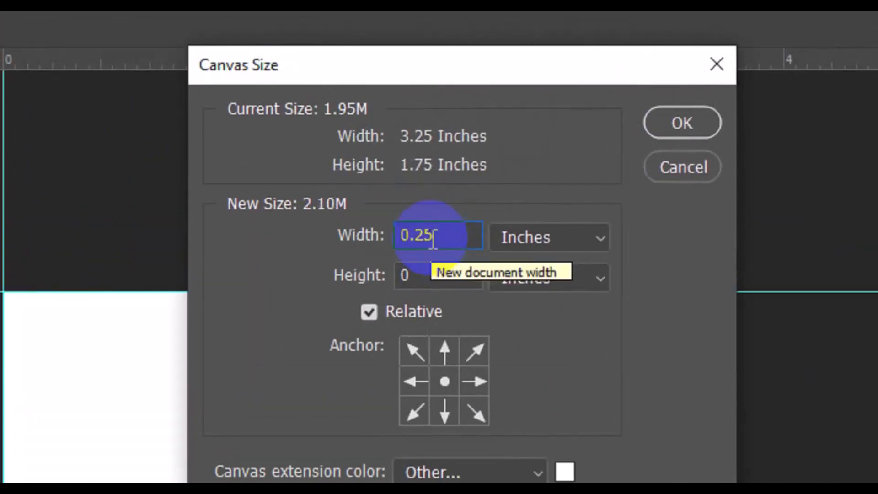
pyautogui.click(429, 274)
pyautogui.write('.')
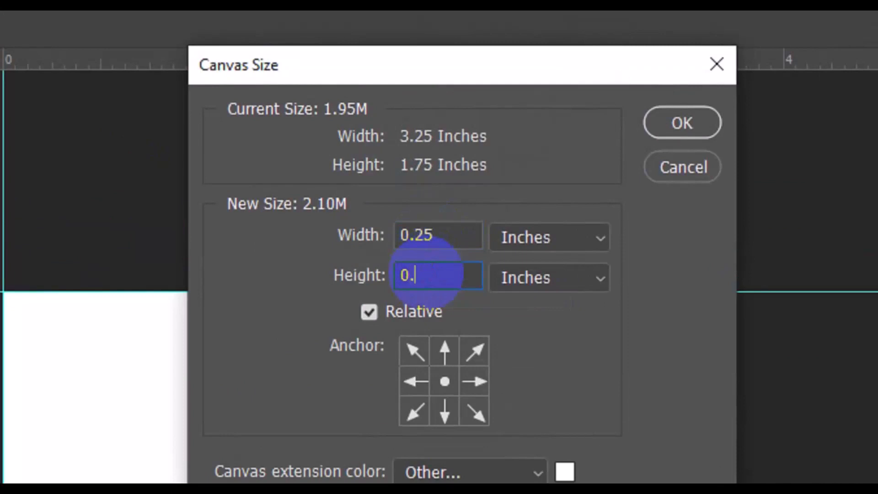
pyautogui.write('25')
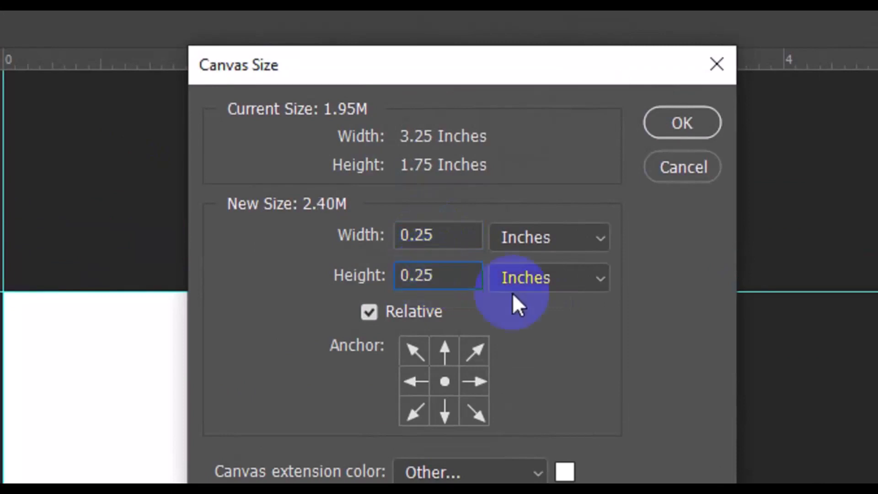
pyautogui.click(648, 122)
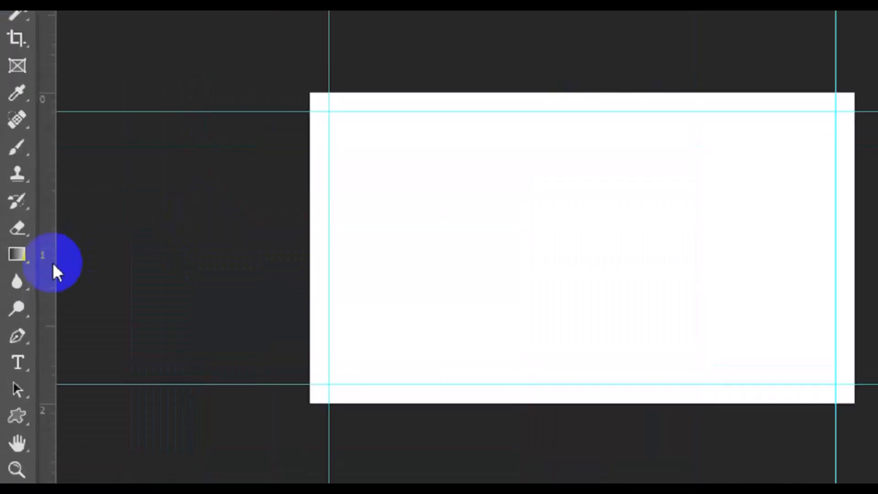
# Place a second set of four guides along the outer edges of the enlarged canvas
pyautogui.moveTo(31, 287); pyautogui.dragTo(31, 287)
pyautogui.moveTo(67, 248); pyautogui.dragTo(386, 288)
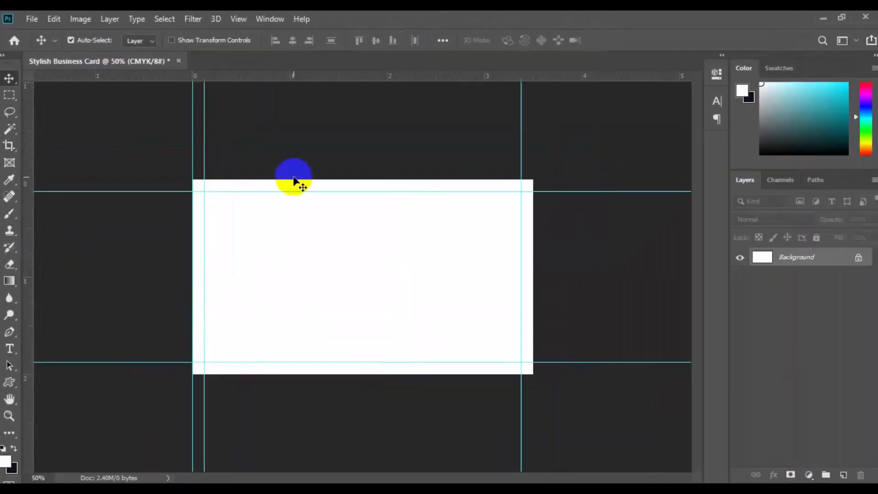
pyautogui.moveTo(336, 76); pyautogui.dragTo(342, 180)
pyautogui.moveTo(345, 76); pyautogui.dragTo(351, 375)
pyautogui.moveTo(29, 329); pyautogui.dragTo(533, 339)
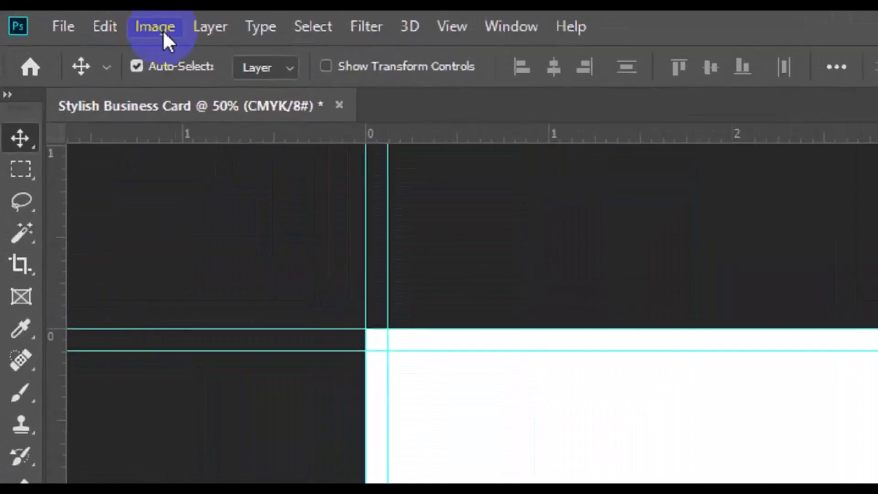
# Extend the canvas beyond the second set of guides by a relative 0.25 inches in both width and height
pyautogui.click(83, 19)
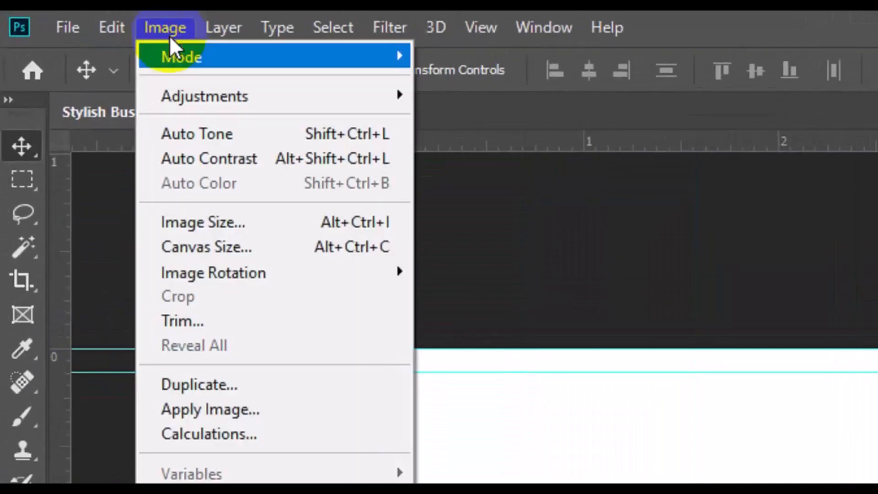
pyautogui.click(225, 248)
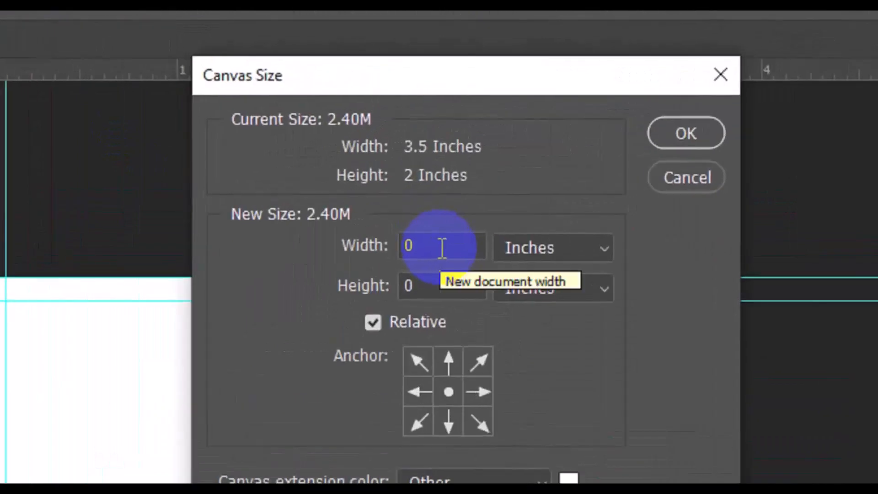
pyautogui.click(422, 166)
pyautogui.write('.25')
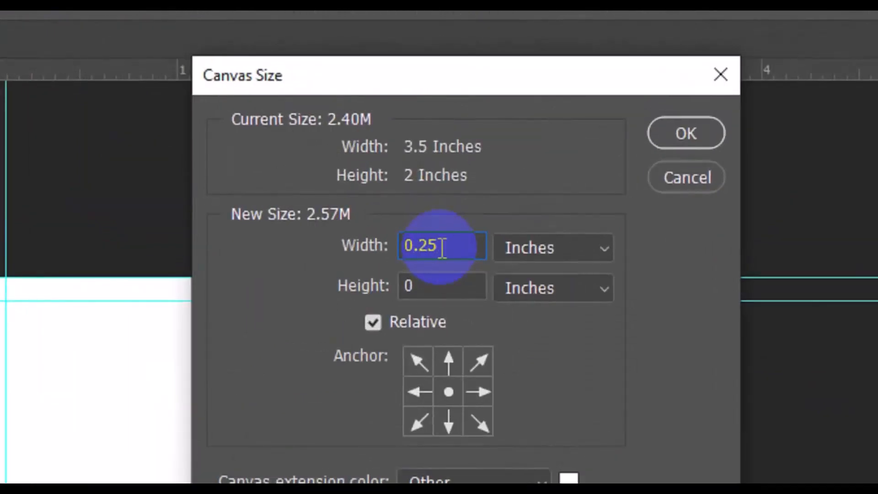
pyautogui.click(440, 285)
pyautogui.write('.')
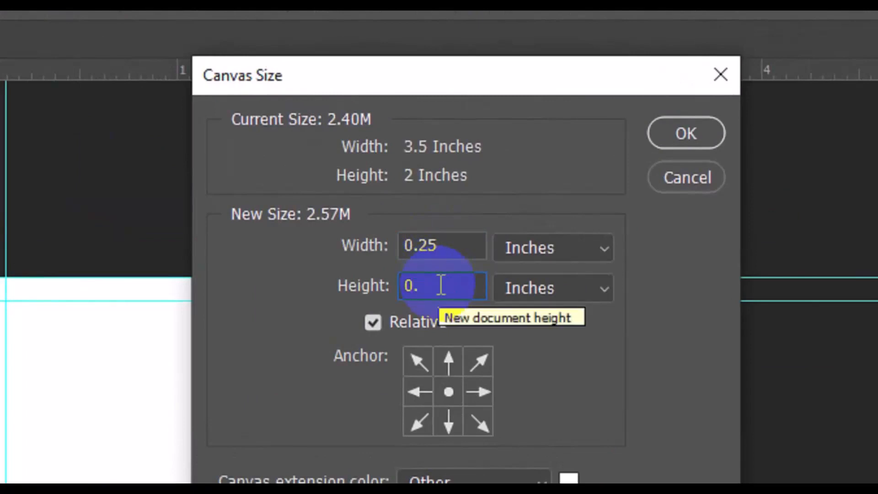
pyautogui.write('25')
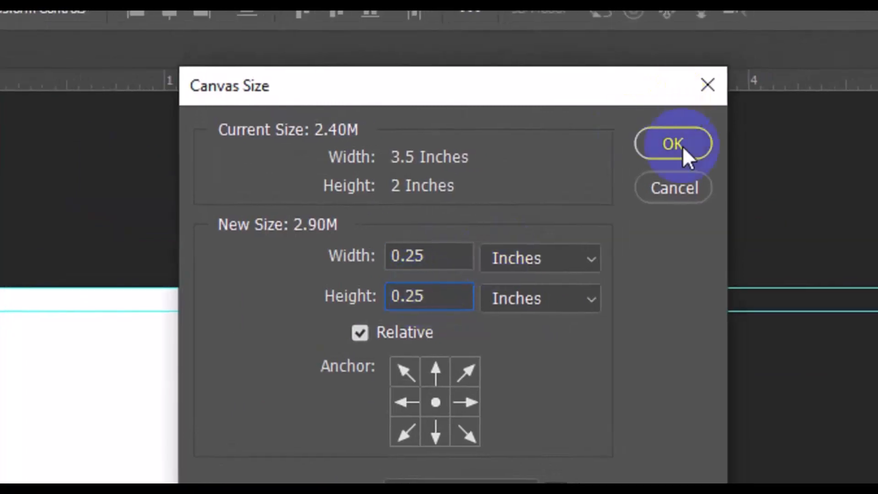
pyautogui.click(688, 137)
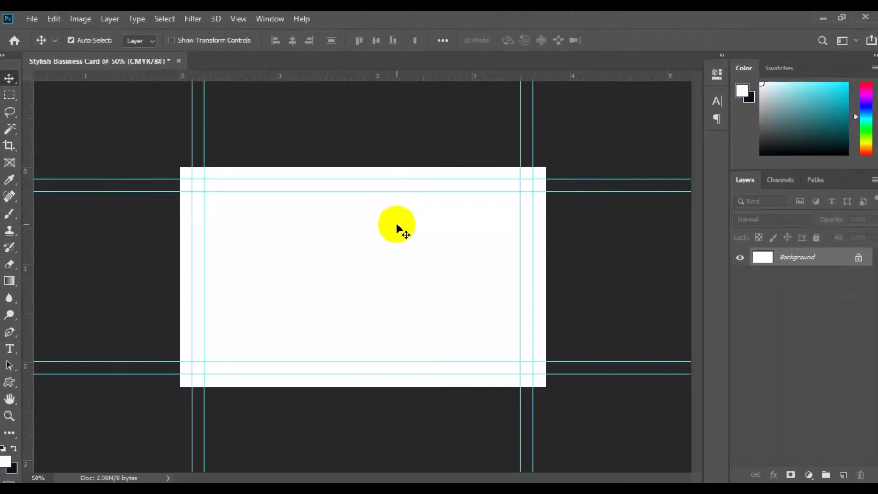
# Add a Solid Color fill layer above the background using the near-black colour 000208
pyautogui.hotkey('ctrl', '-')
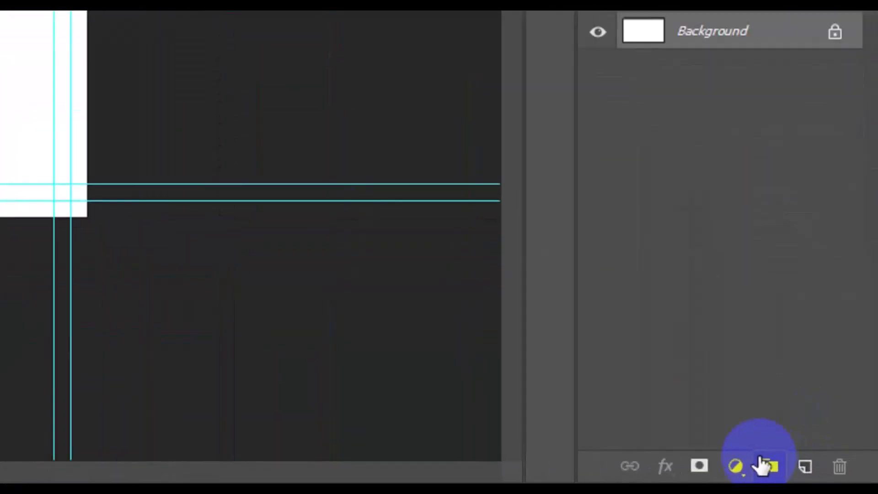
pyautogui.click(743, 467)
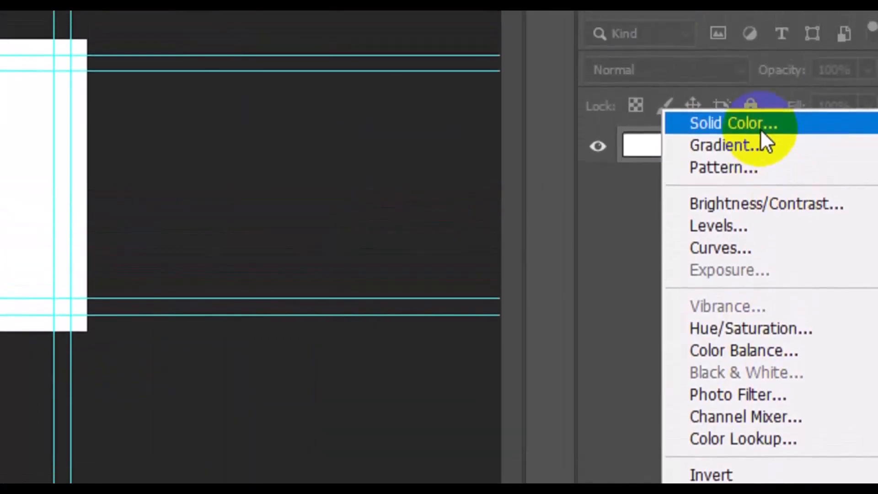
pyautogui.click(761, 129)
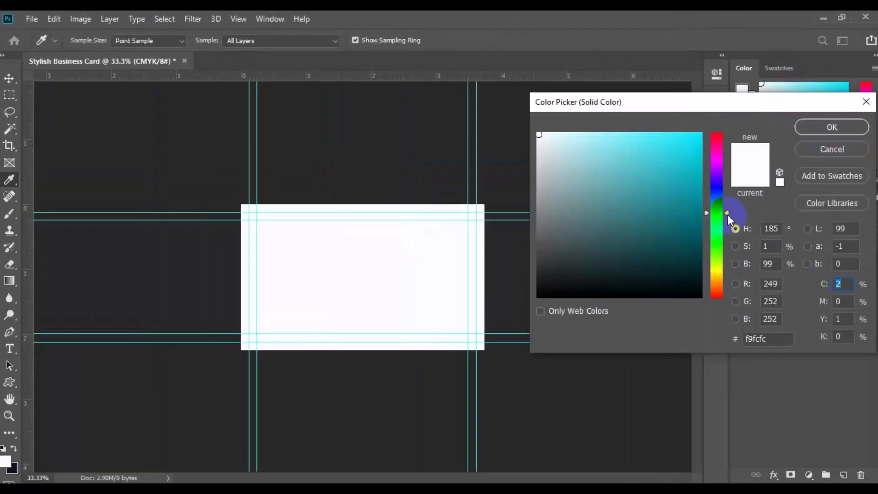
pyautogui.moveTo(728, 214); pyautogui.dragTo(726, 194)
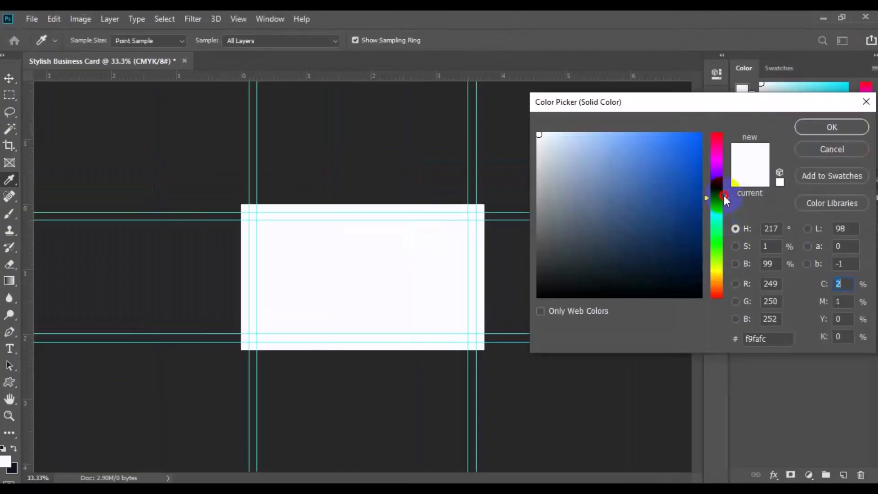
pyautogui.click(688, 286)
pyautogui.moveTo(687, 287); pyautogui.dragTo(693, 293)
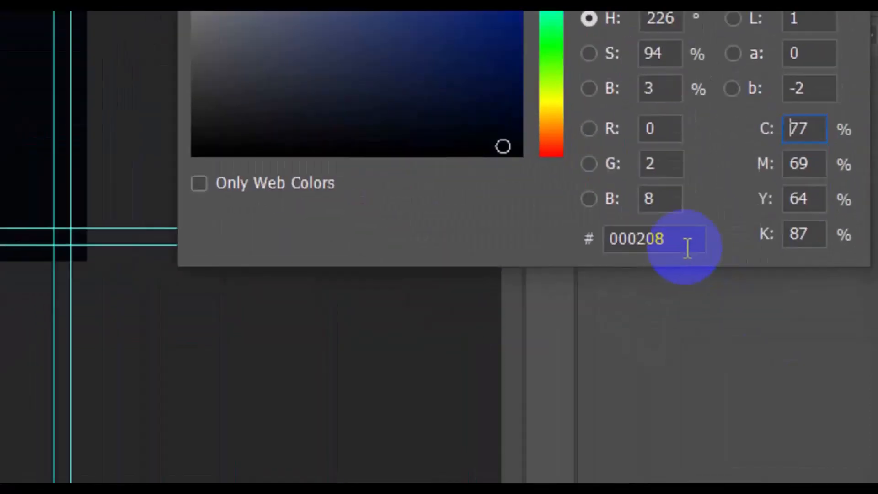
pyautogui.moveTo(780, 342); pyautogui.dragTo(749, 341)
pyautogui.moveTo(613, 245); pyautogui.dragTo(610, 247)
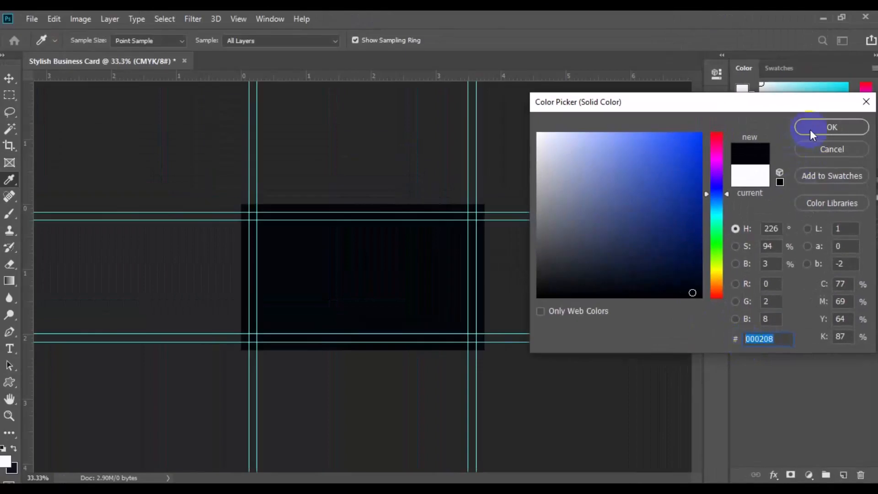
pyautogui.click(810, 130)
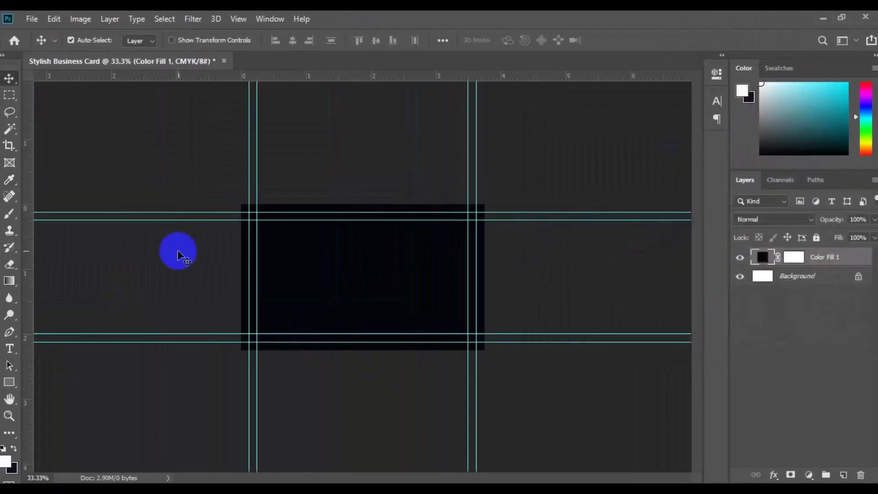
# Draw a dark grey vertical rectangle in Shape mode, about 282 by 966 px, extending past the card's upper and lower edges
pyautogui.click(10, 384)
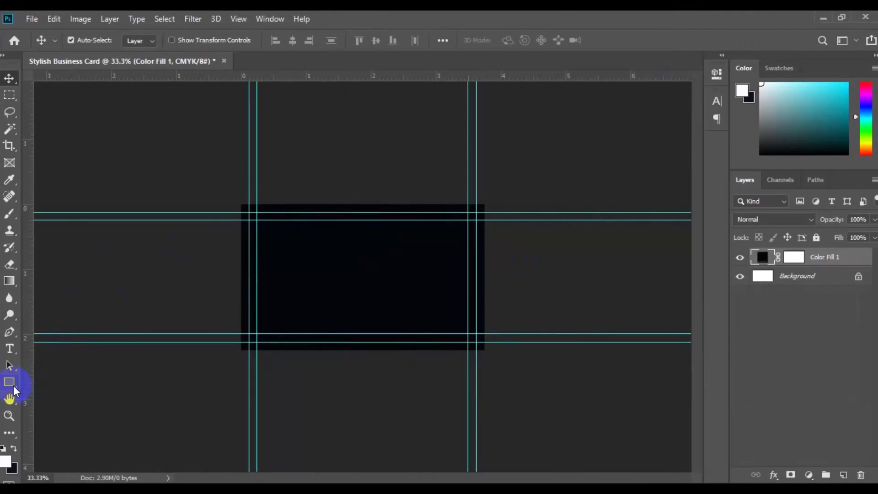
pyautogui.click(31, 287)
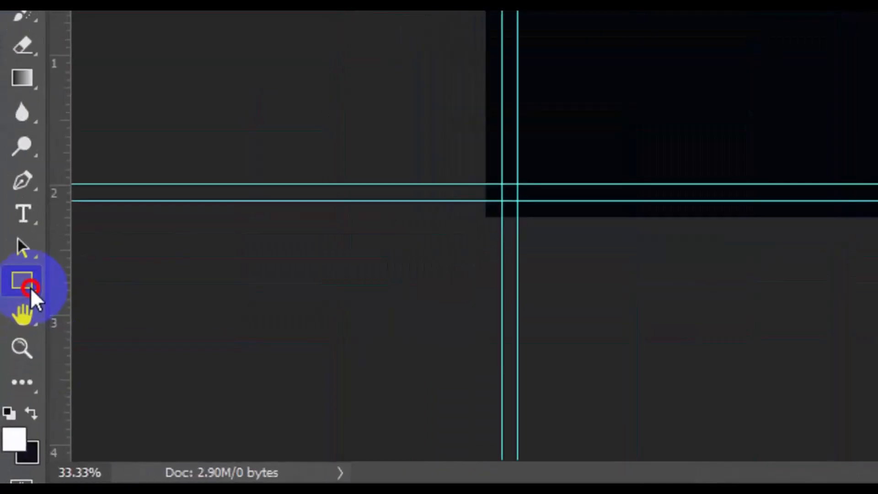
pyautogui.click(112, 280)
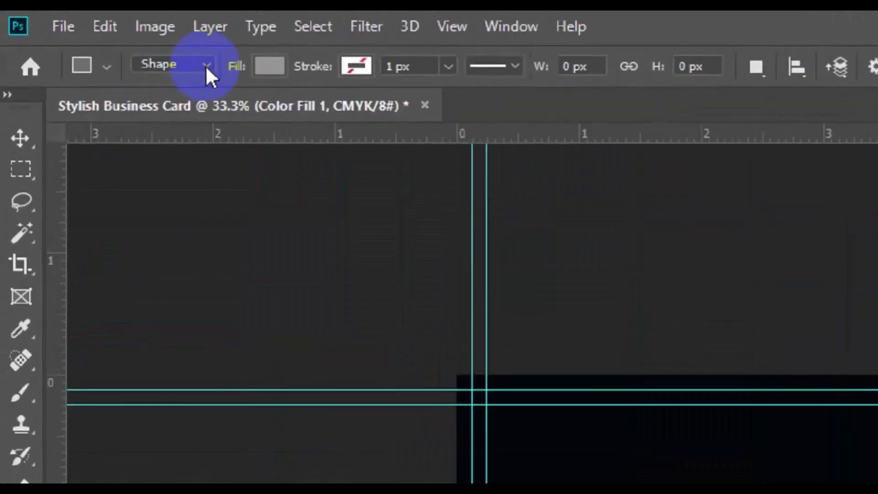
pyautogui.click(207, 65)
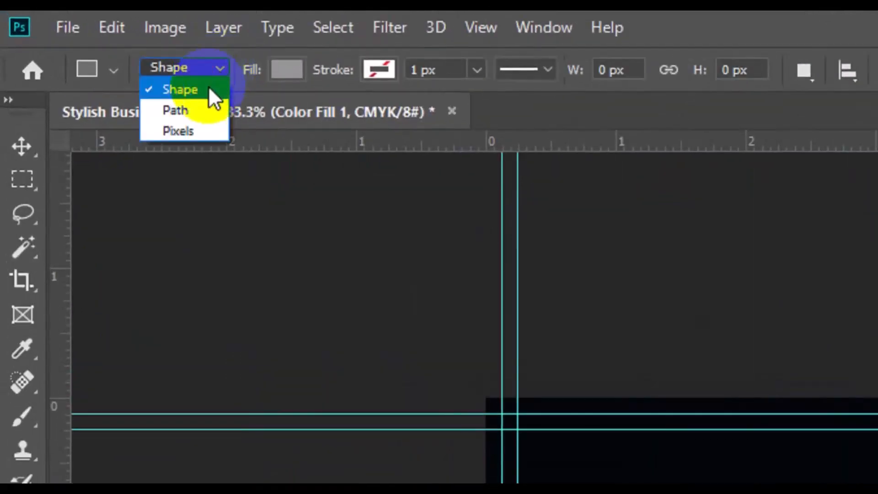
pyautogui.click(208, 88)
pyautogui.click(285, 70)
pyautogui.click(249, 280)
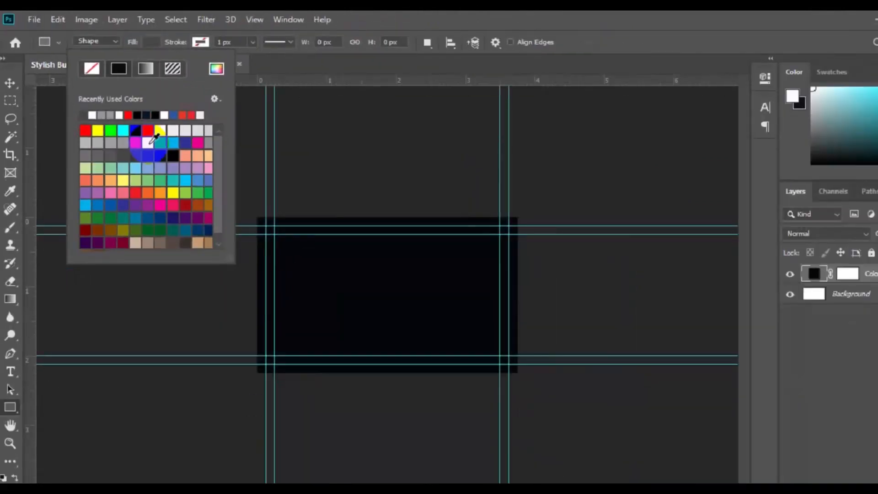
pyautogui.click(309, 186)
pyautogui.moveTo(290, 176); pyautogui.dragTo(350, 383)
pyautogui.press('v')
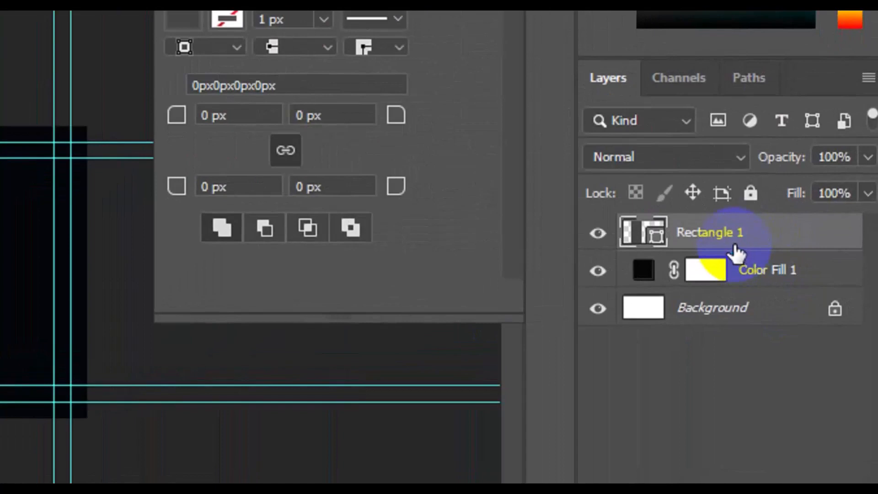
# Duplicate the Rectangle 1 layer and name the copy Rectangle 2
pyautogui.rightClick(735, 247)
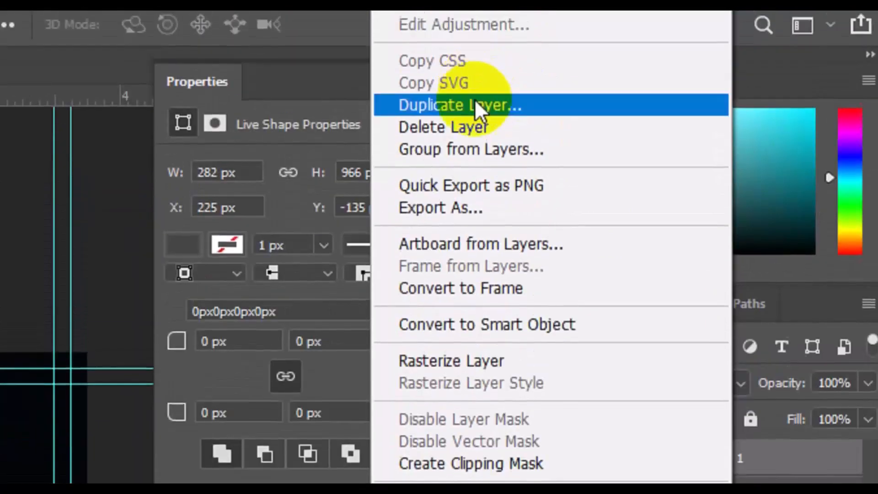
pyautogui.click(474, 125)
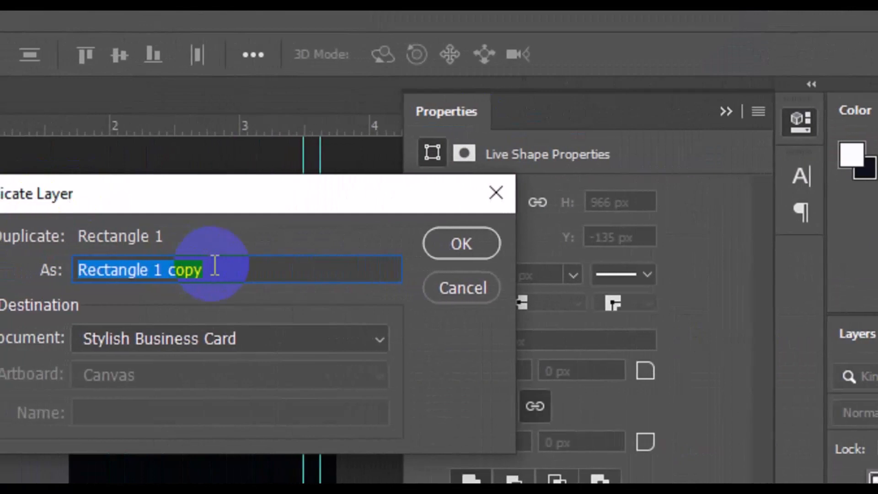
pyautogui.click(215, 268)
pyautogui.press('BackSpace')
pyautogui.press('BackSpace')
pyautogui.press('BackSpace')
pyautogui.press('BackSpace')
pyautogui.press('BackSpace')
pyautogui.press('BackSpace')
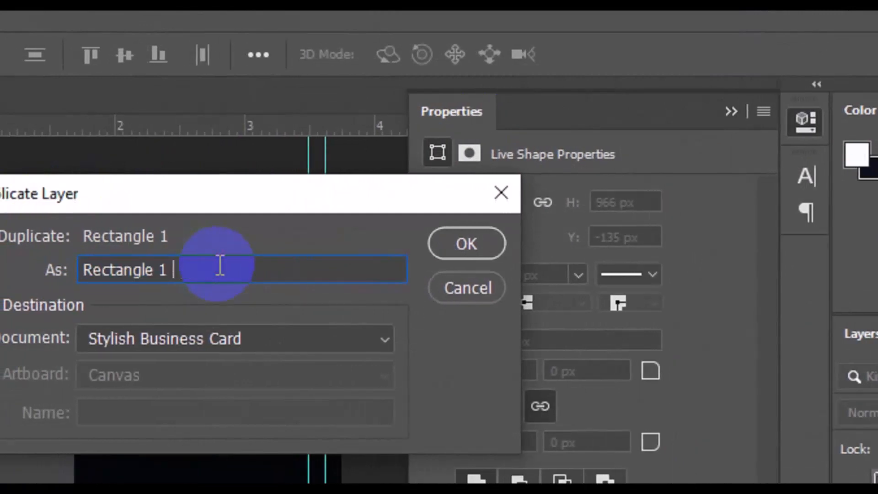
pyautogui.write('2')
pyautogui.click(440, 245)
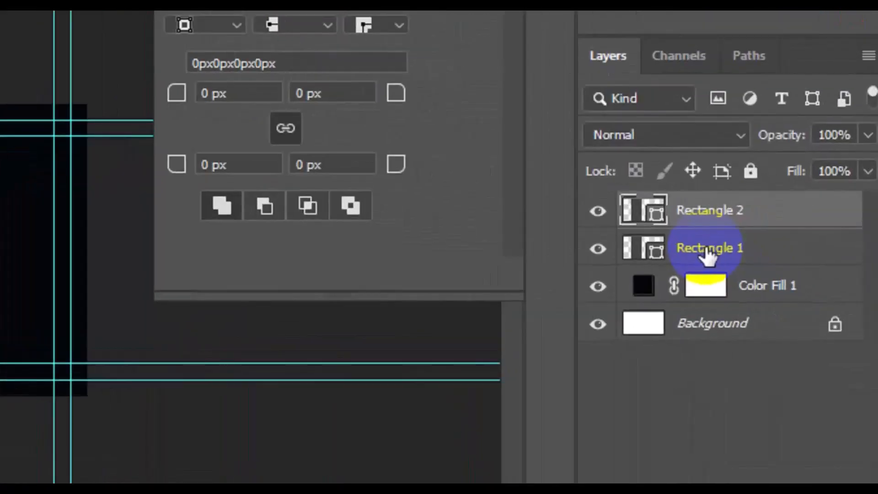
# Set the fill colour of Rectangle 1 to 434349
pyautogui.doubleClick(660, 257)
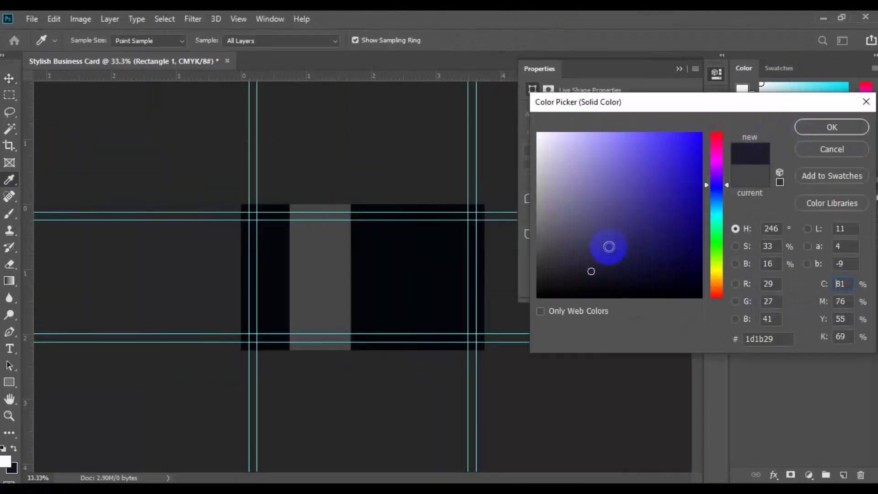
pyautogui.click(553, 251)
pyautogui.click(806, 124)
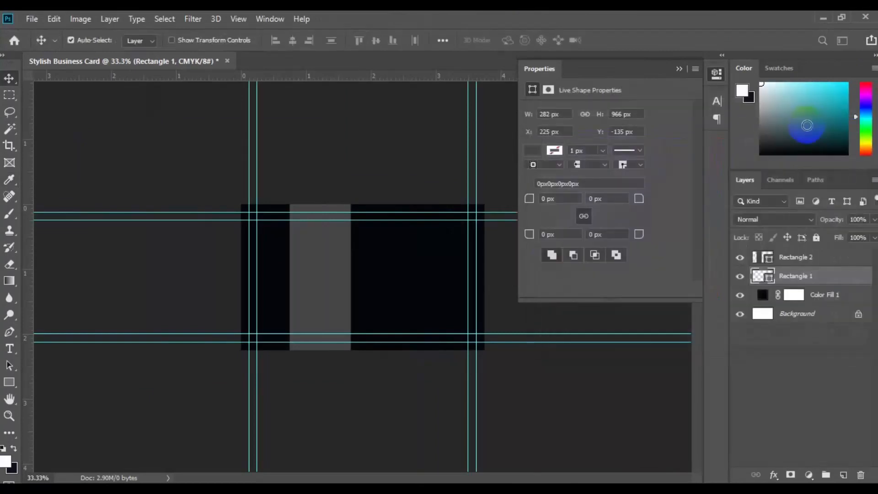
# Nudge Rectangle 1 left to X 189 px so it extends past the left edge of Rectangle 2
pyautogui.press('Left')
pyautogui.press('Left')
pyautogui.press('Left')
pyautogui.press('Left')
pyautogui.press('Left')
pyautogui.press('Left')
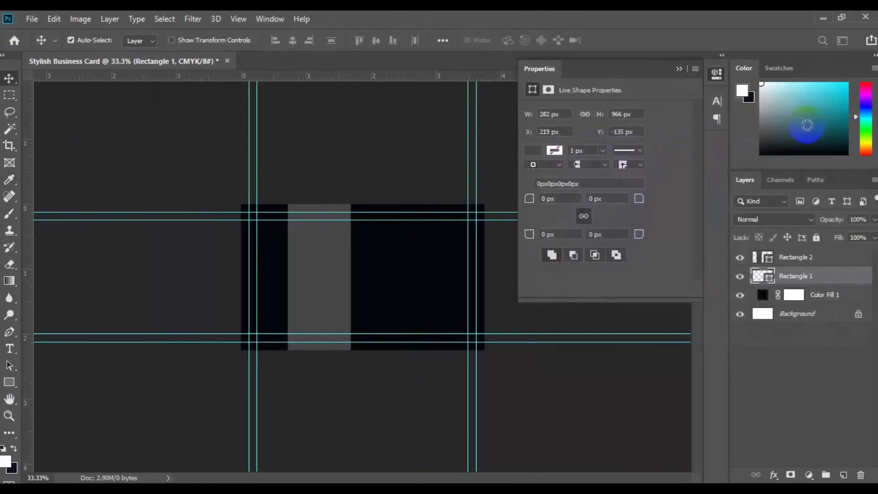
pyautogui.press('Left')
pyautogui.press('Left')
pyautogui.press('Left')
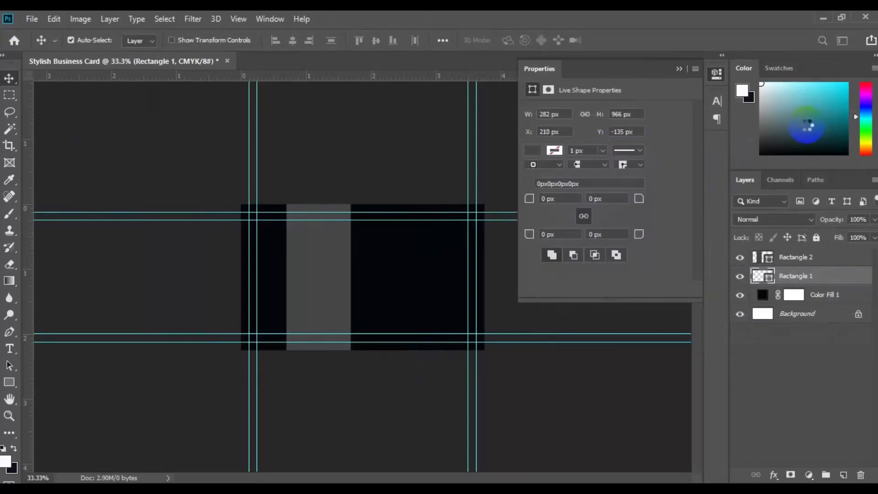
pyautogui.press('Left')
pyautogui.press('Left')
pyautogui.press('Left')
pyautogui.press('Left')
pyautogui.press('Left')
pyautogui.press('Left')
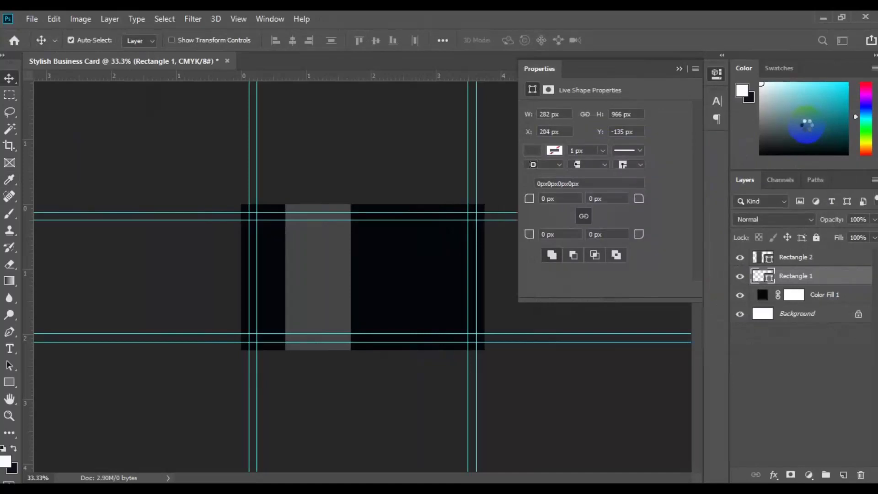
pyautogui.press('Left')
pyautogui.press('Left')
pyautogui.press('Left')
pyautogui.press('Left')
pyautogui.press('Left')
pyautogui.press('Left')
pyautogui.press('Left')
pyautogui.press('Left')
pyautogui.press('Left')
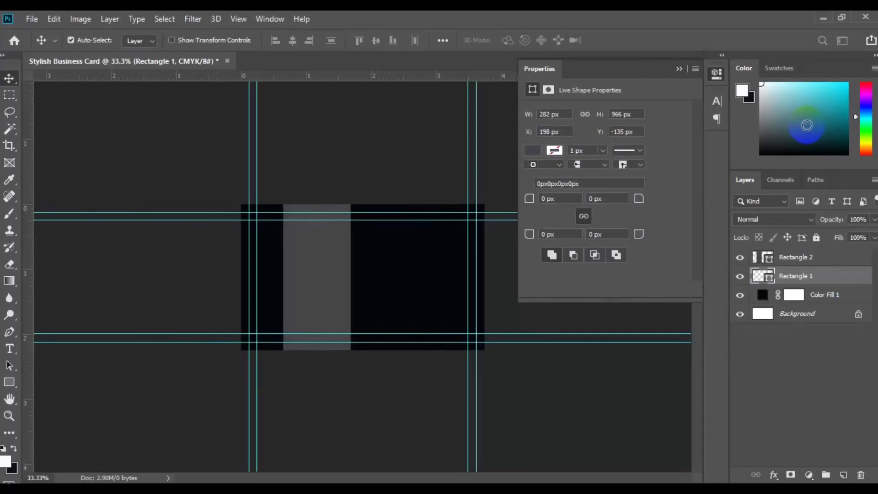
pyautogui.press('Left')
pyautogui.press('Left')
pyautogui.press('Left')
pyautogui.press('Left')
pyautogui.press('Left')
pyautogui.press('Left')
pyautogui.press('Left')
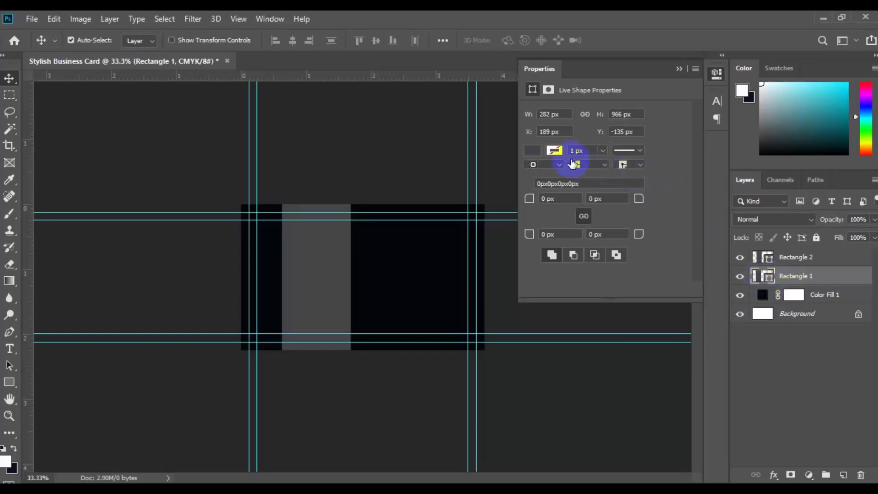
# Recolour Rectangle 1 light lavender and nudge it right to X 204 px so only a thin stripe shows beside Rectangle 2
pyautogui.click(558, 168)
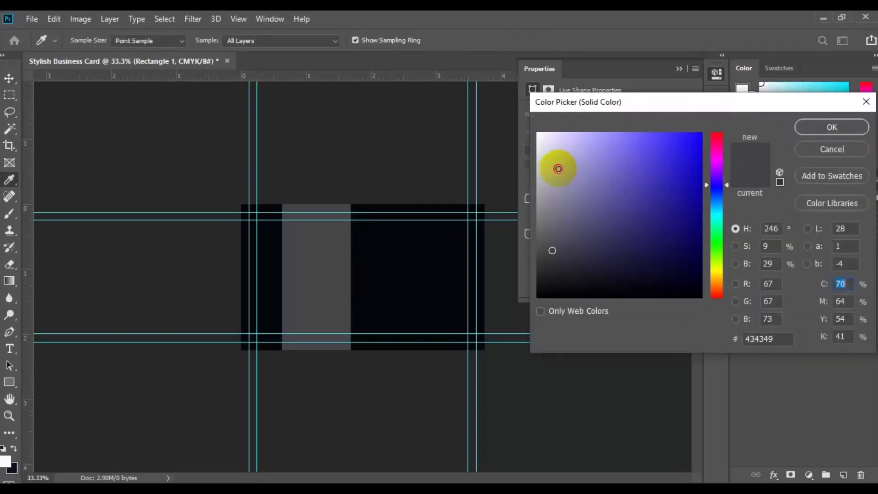
pyautogui.click(847, 132)
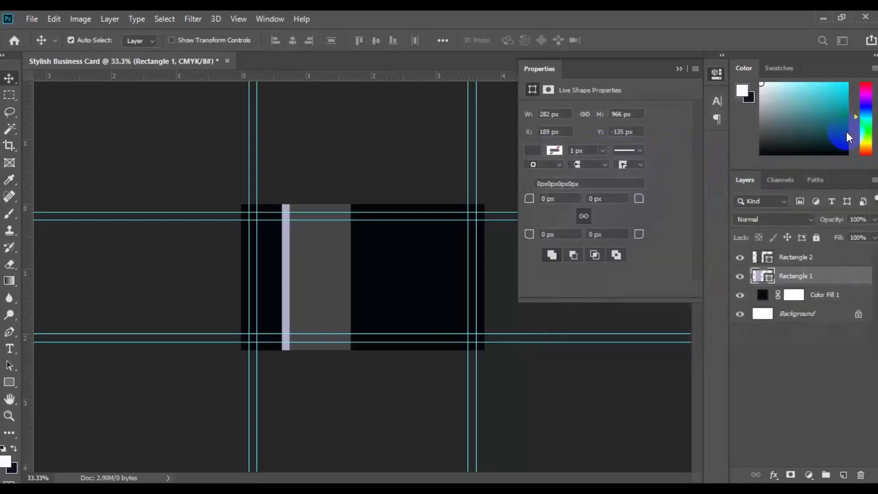
pyautogui.press('Right')
pyautogui.press('Right')
pyautogui.press('Right')
pyautogui.press('Right')
pyautogui.press('Right')
pyautogui.press('Right')
pyautogui.press('Right')
pyautogui.press('Right')
pyautogui.press('Right')
pyautogui.press('Right')
pyautogui.press('Right')
pyautogui.press('Right')
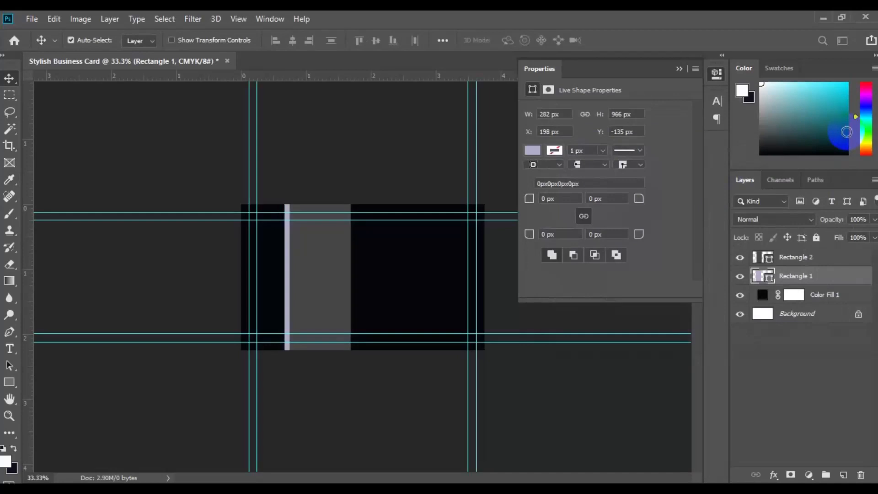
# Narrow Rectangle 2 from its right edge to about 92.55% width using Free Transform
pyautogui.click(329, 271)
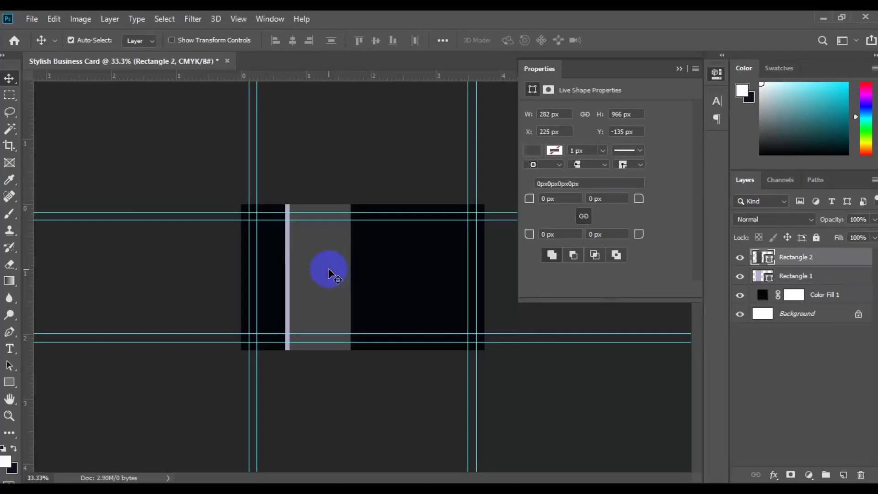
pyautogui.click(55, 20)
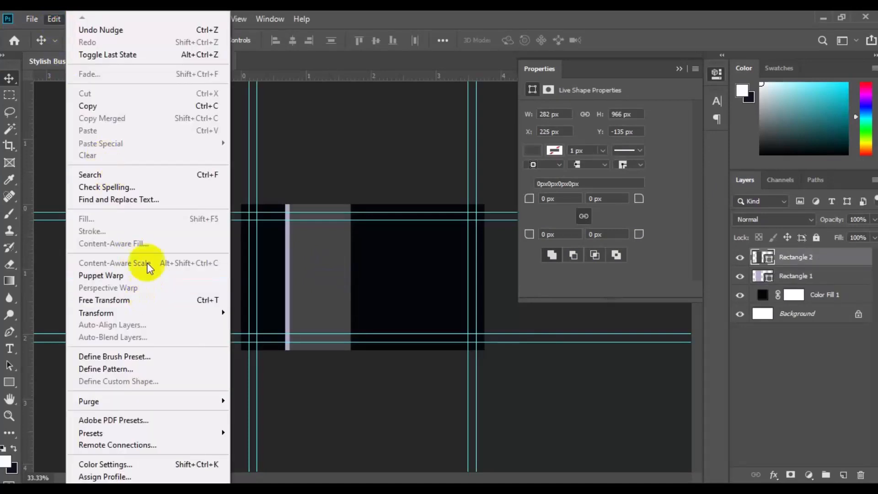
pyautogui.click(147, 300)
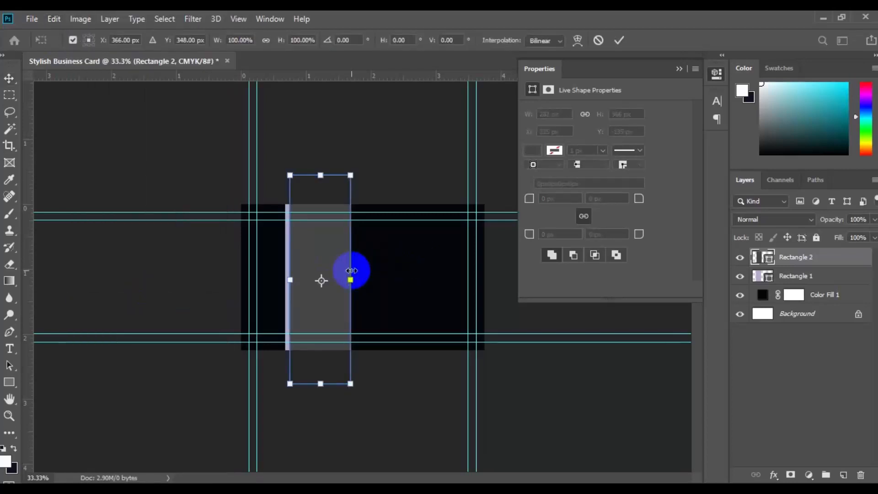
pyautogui.moveTo(350, 271); pyautogui.dragTo(343, 271)
pyautogui.click(620, 39)
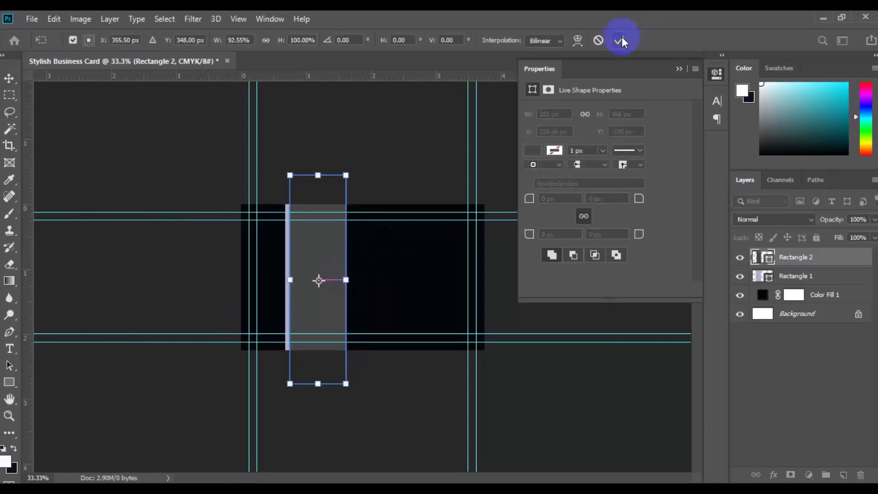
# Select Rectangle 1 and Rectangle 2 together and rotate them clockwise by about 42.8 degrees with Free Transform
pyautogui.click(780, 330)
pyautogui.click(800, 278)
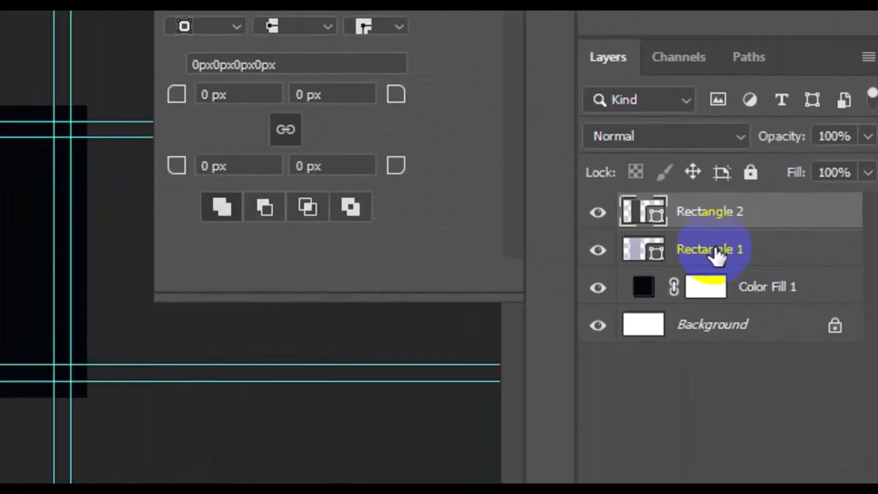
pyautogui.click(799, 276)
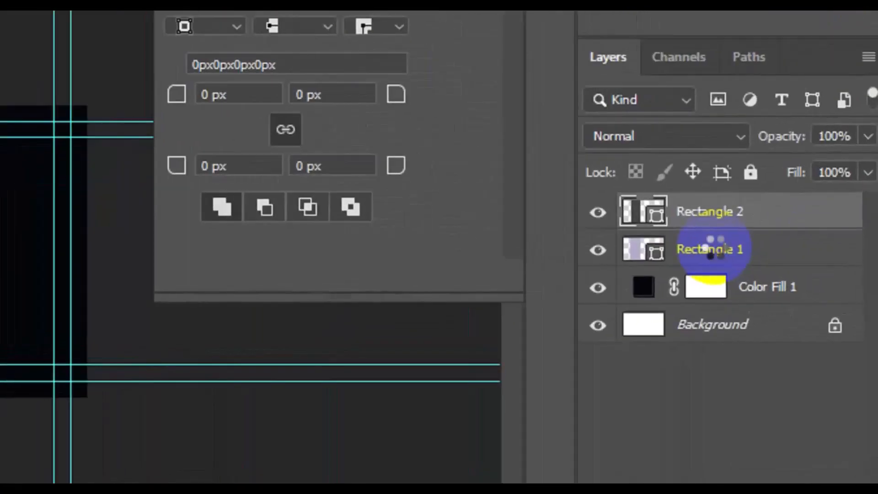
pyautogui.click(715, 247)
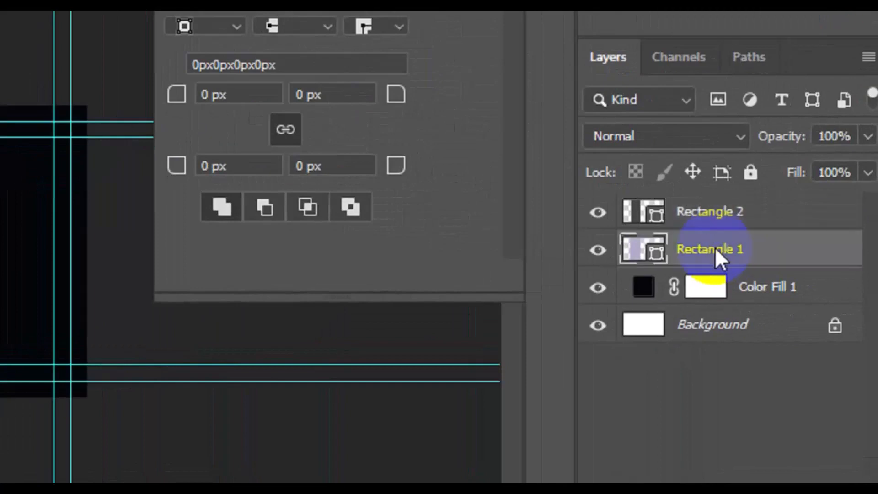
pyautogui.keyDown('shift'); pyautogui.click(733, 212); pyautogui.keyUp('shift')
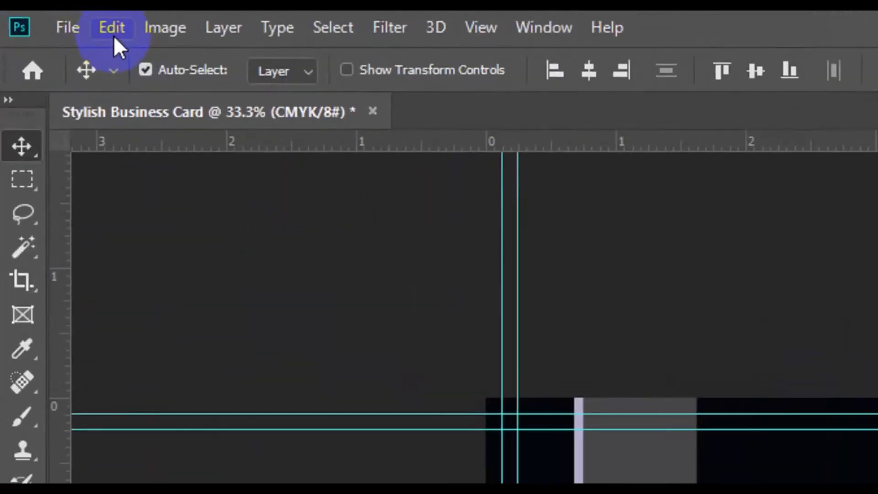
pyautogui.click(55, 22)
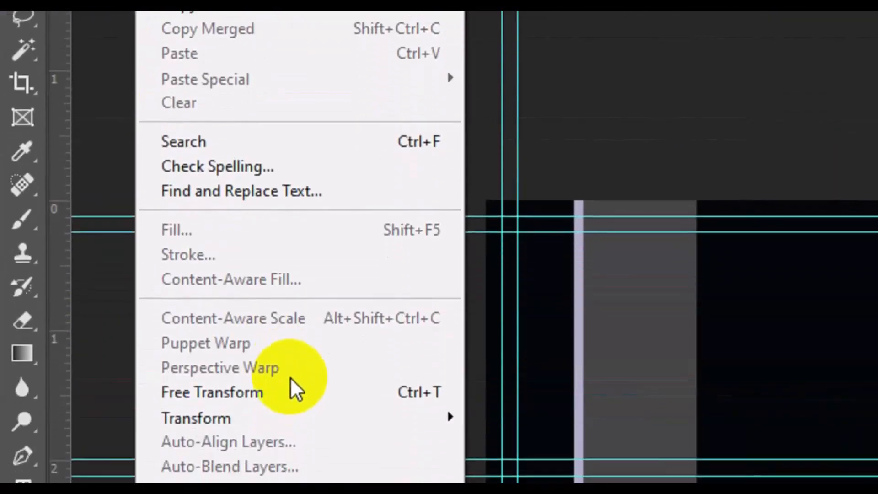
pyautogui.click(296, 392)
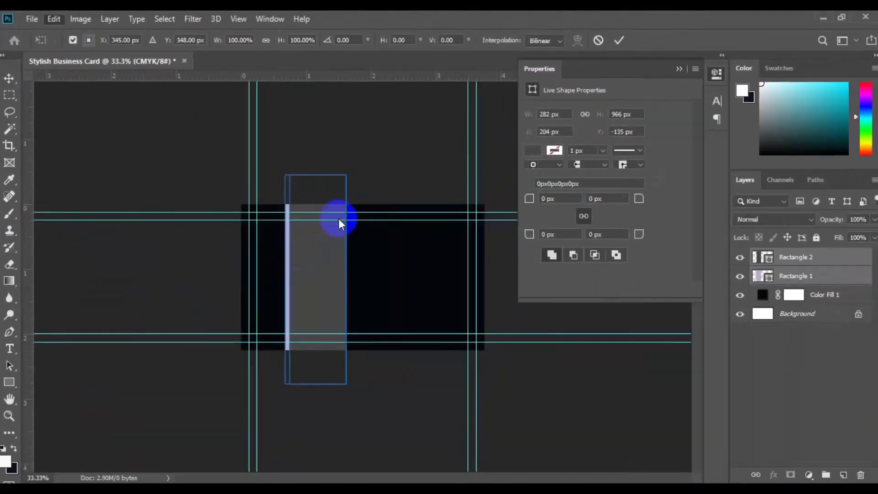
pyautogui.moveTo(365, 170); pyautogui.dragTo(426, 233)
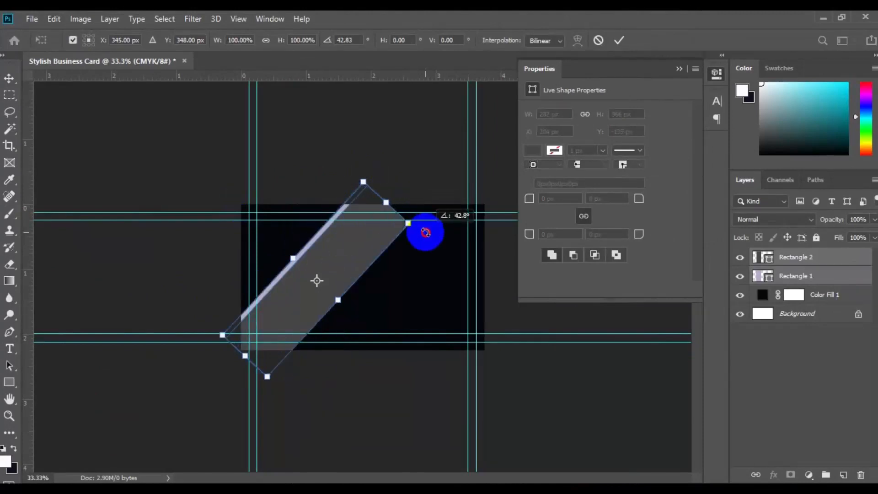
pyautogui.press('Return')
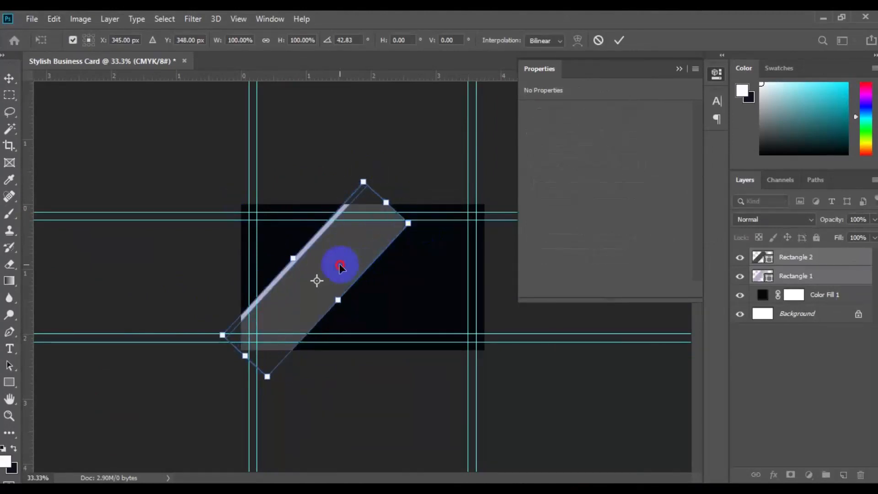
# Shift both rectangles up and left and rotate them counterclockwise to a steeper diagonal crossing the card's upper and lower edges
pyautogui.moveTo(340, 264); pyautogui.dragTo(326, 257)
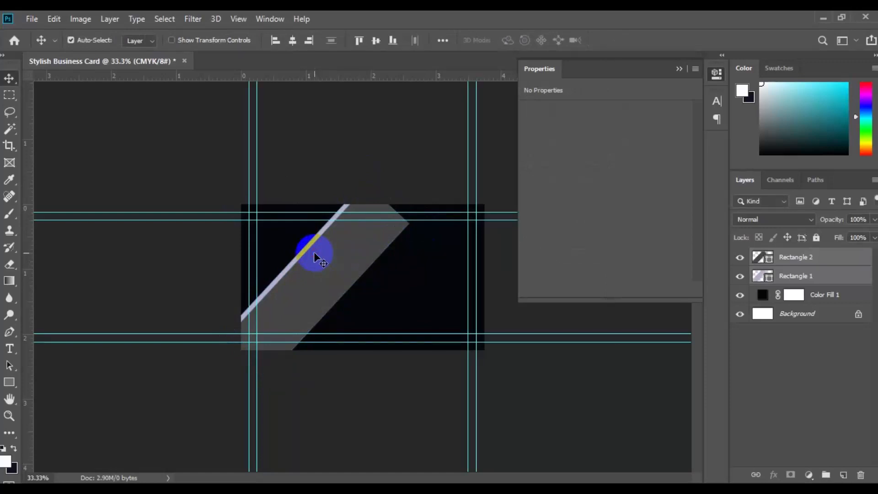
pyautogui.hotkey('ctrl', 't')
pyautogui.moveTo(401, 366); pyautogui.dragTo(415, 344)
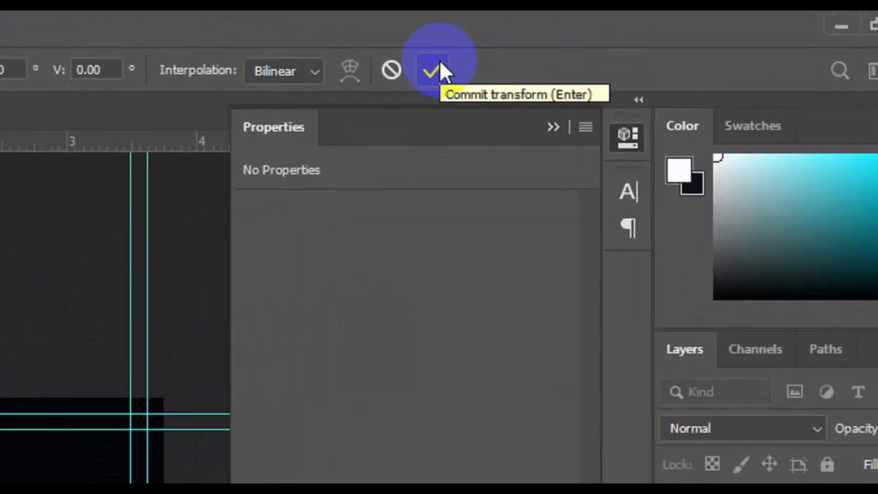
pyautogui.click(622, 36)
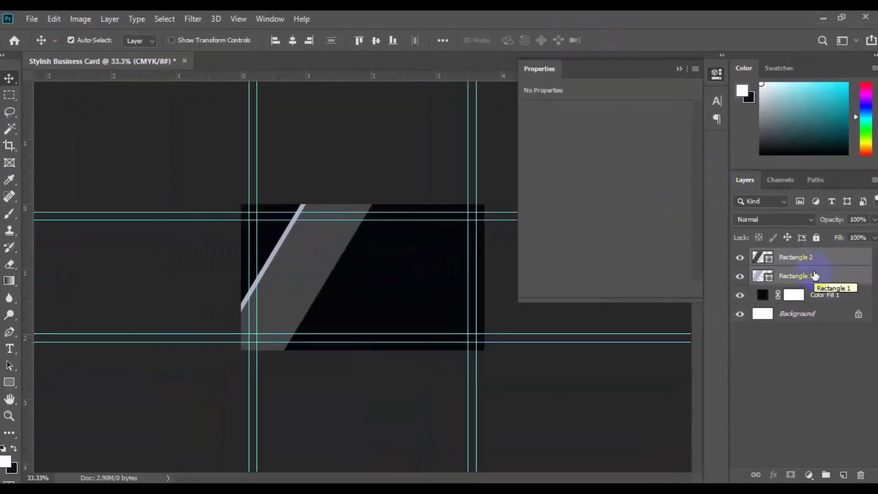
# Duplicate the selected Rectangle 1 and Rectangle 2 layers within the Stylish Business Card document
pyautogui.rightClick(814, 274)
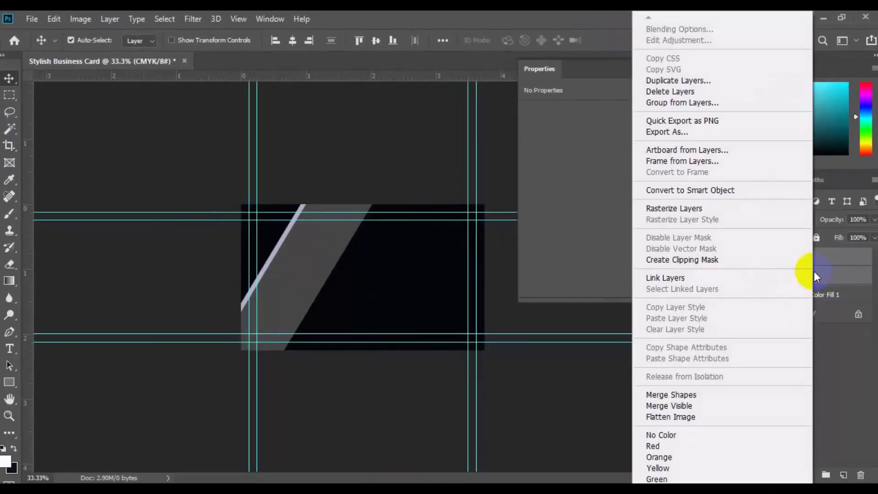
pyautogui.click(683, 82)
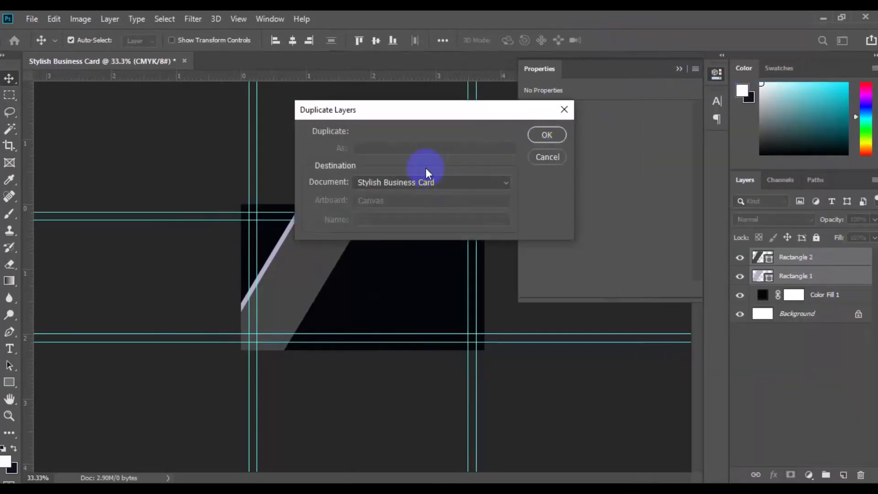
pyautogui.click(538, 134)
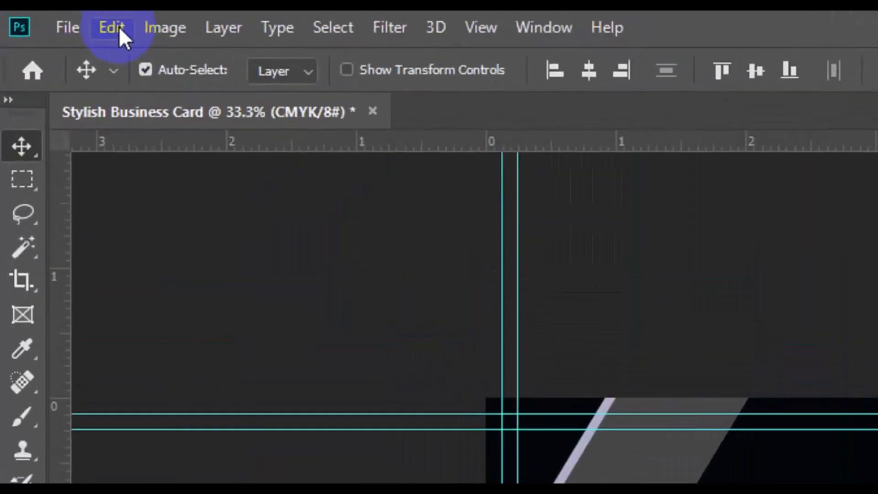
# Move the two rectangle copies right to about X 866.5 px, Y 314 px and enlarge them to about 134% with Free Transform
pyautogui.click(56, 21)
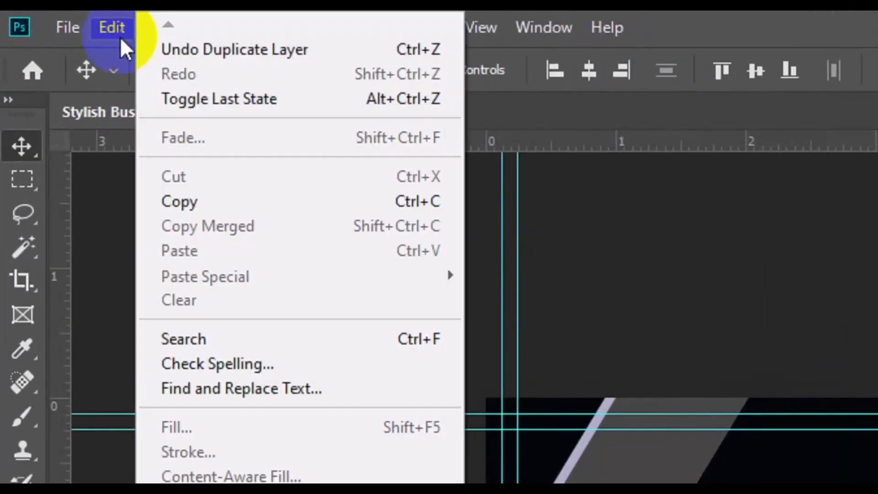
pyautogui.click(291, 370)
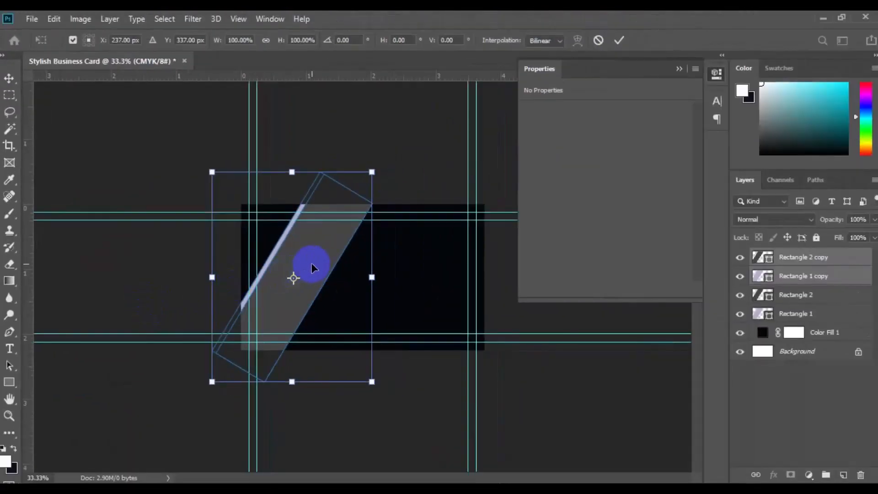
pyautogui.moveTo(312, 262); pyautogui.dragTo(447, 258)
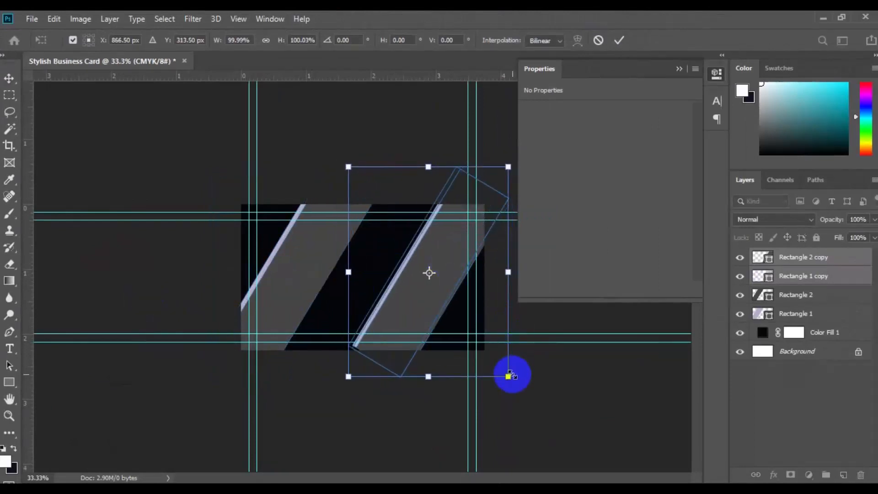
pyautogui.moveTo(509, 376); pyautogui.dragTo(557, 397)
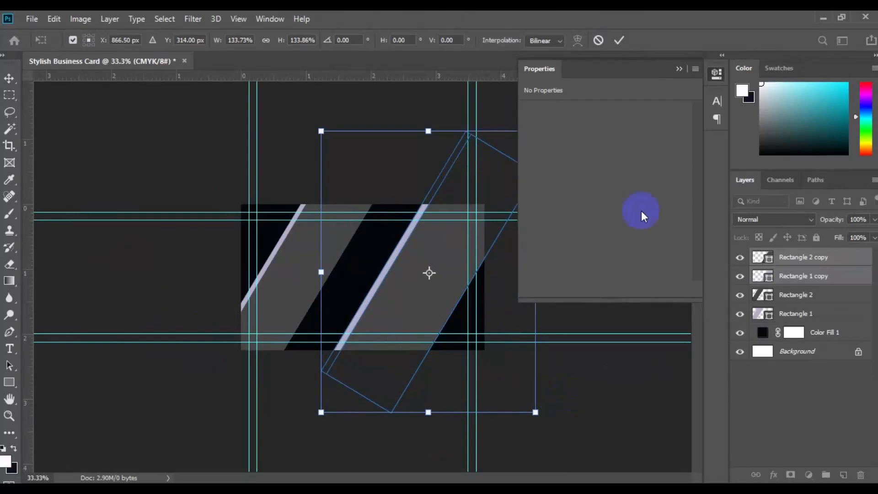
pyautogui.click(621, 46)
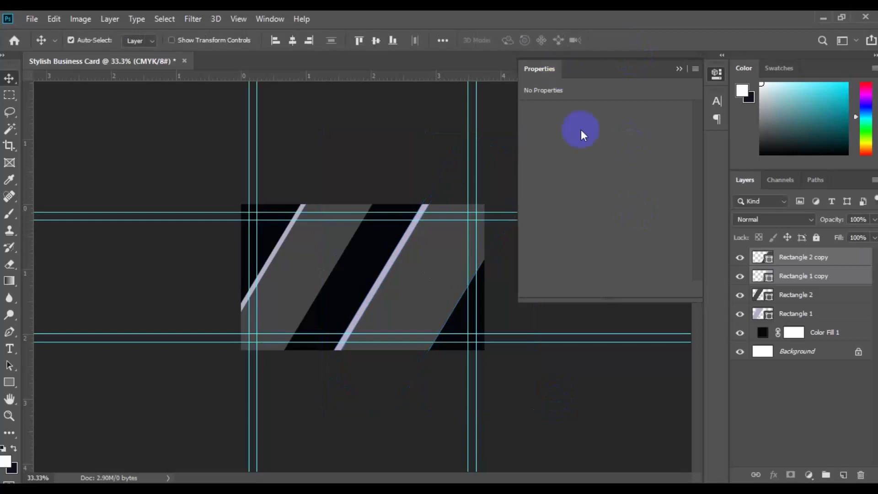
# Select the original Rectangle 1 and Rectangle 2 together and duplicate them again in the same document
pyautogui.click(327, 264)
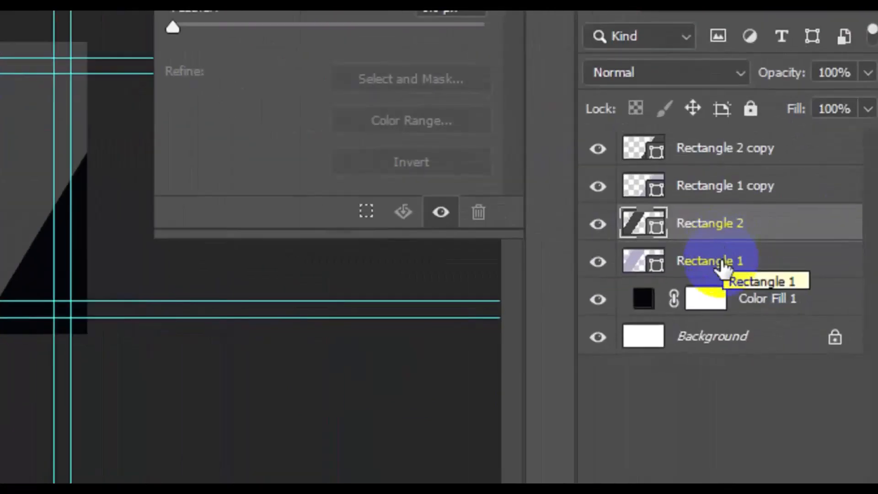
pyautogui.keyDown('shift'); pyautogui.click(723, 267); pyautogui.keyUp('shift')
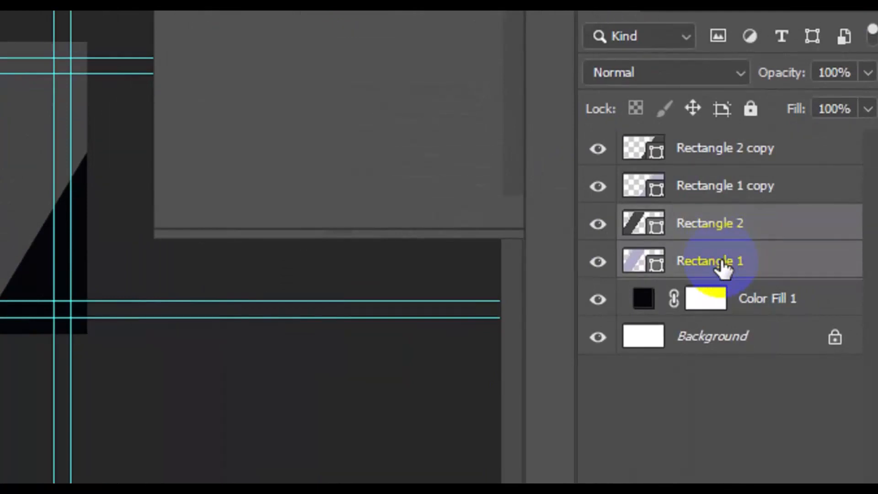
pyautogui.rightClick(722, 265)
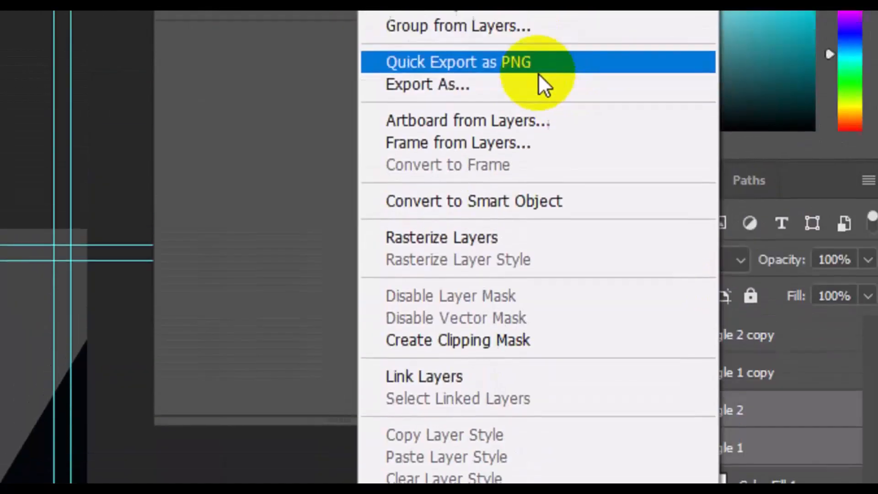
pyautogui.click(478, 127)
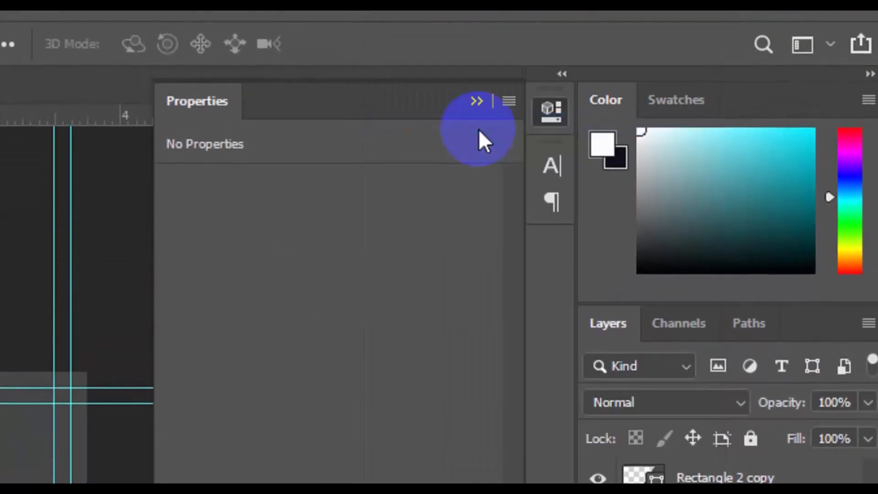
pyautogui.click(220, 237)
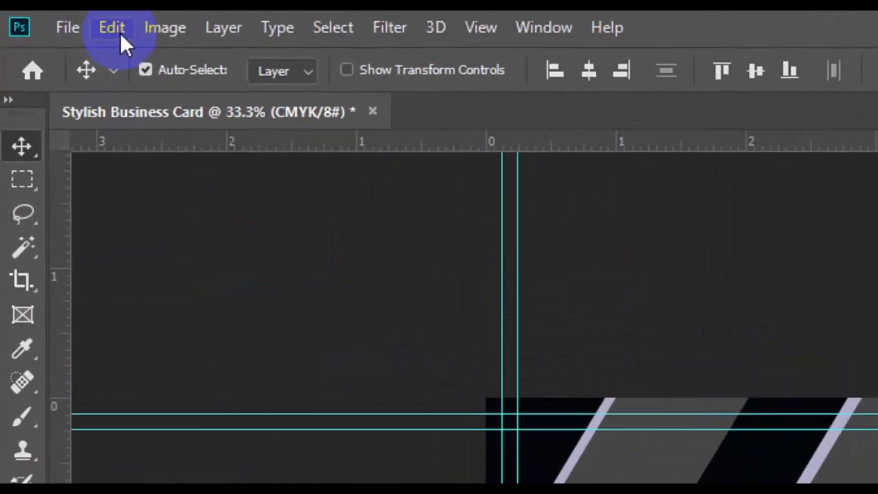
# Flip the new pair of copies horizontally and enlarge them to about 147.5% with Free Transform
pyautogui.click(58, 22)
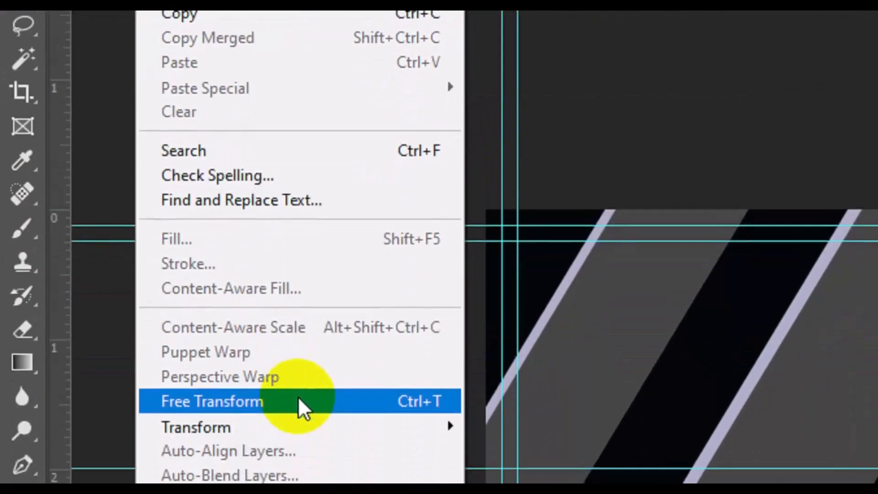
pyautogui.click(299, 399)
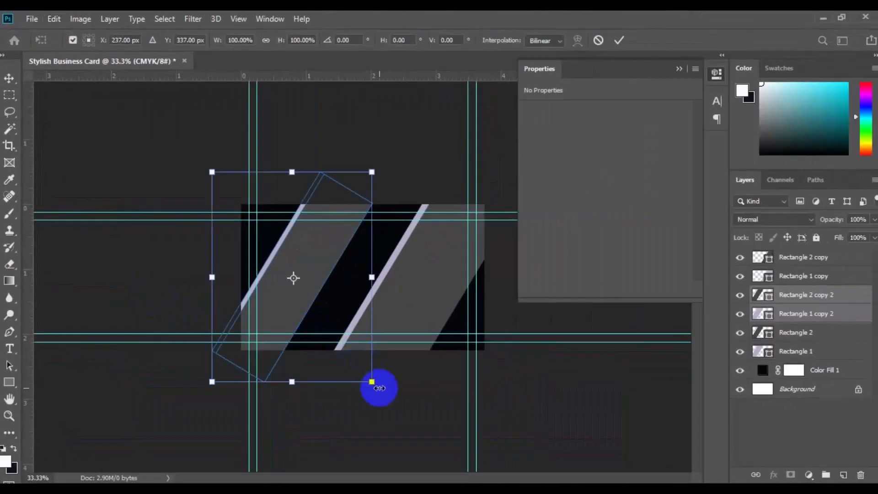
pyautogui.rightClick(292, 326)
pyautogui.click(343, 302)
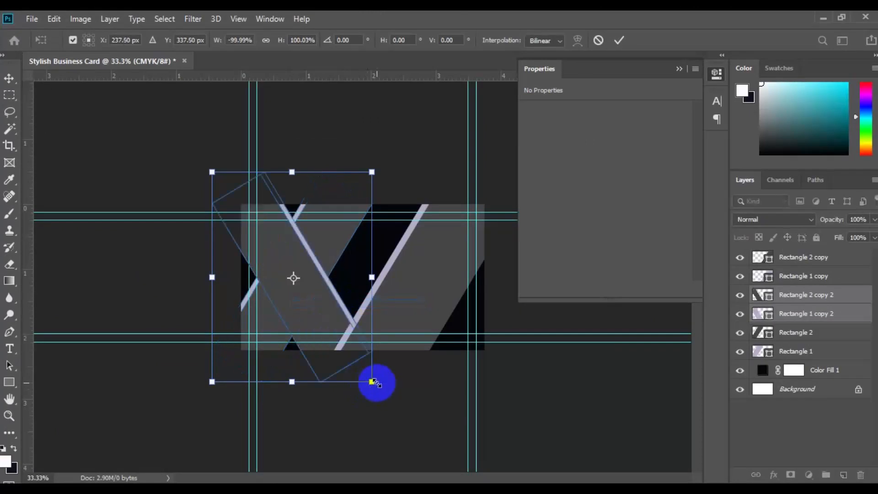
pyautogui.moveTo(373, 382)
pyautogui.mouseDown()
pyautogui.moveTo(443, 422)
pyautogui.moveTo(435, 419)
pyautogui.mouseUp()
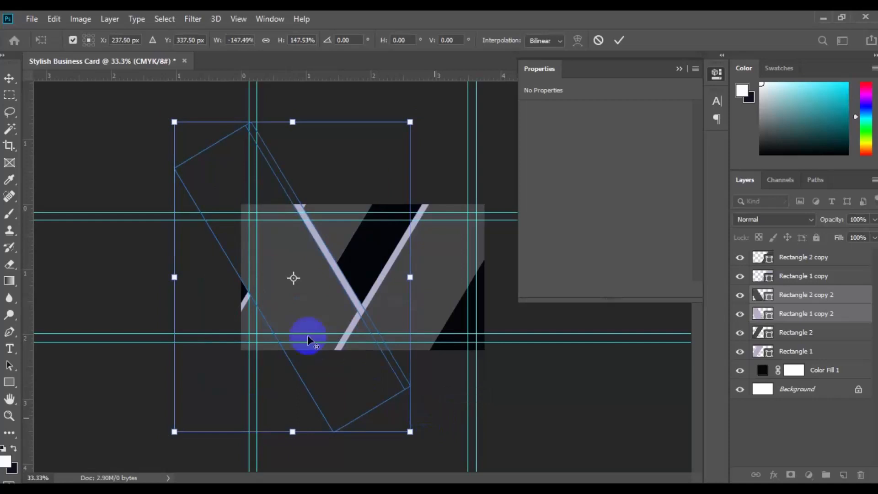
# Move the flipped pair down and right and rotate it counterclockwise to a flatter diagonal, centred near X 749 px, Y 462 px
pyautogui.moveTo(291, 316); pyautogui.dragTo(384, 347)
pyautogui.moveTo(379, 352); pyautogui.dragTo(379, 352)
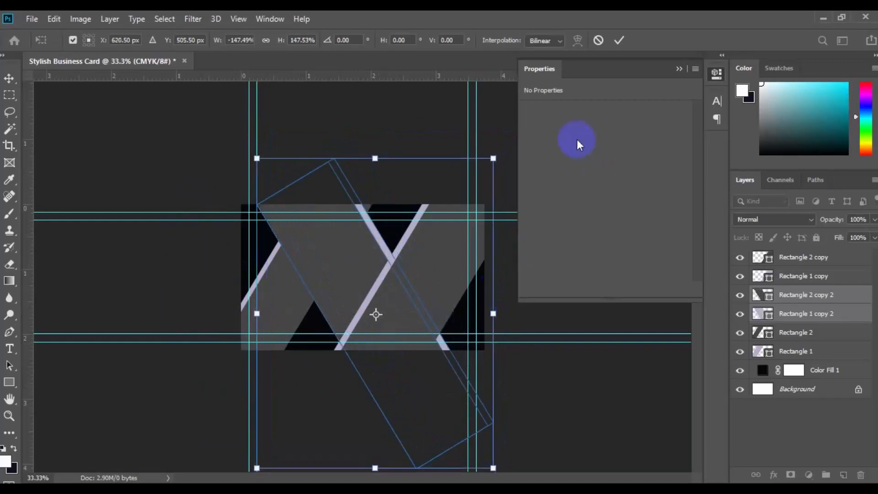
pyautogui.moveTo(513, 147); pyautogui.dragTo(435, 151)
pyautogui.moveTo(397, 321); pyautogui.dragTo(425, 314)
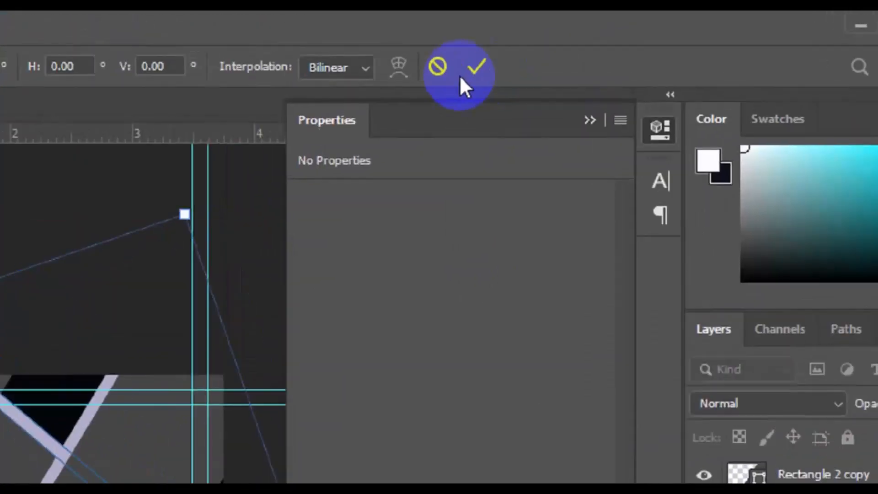
pyautogui.click(613, 46)
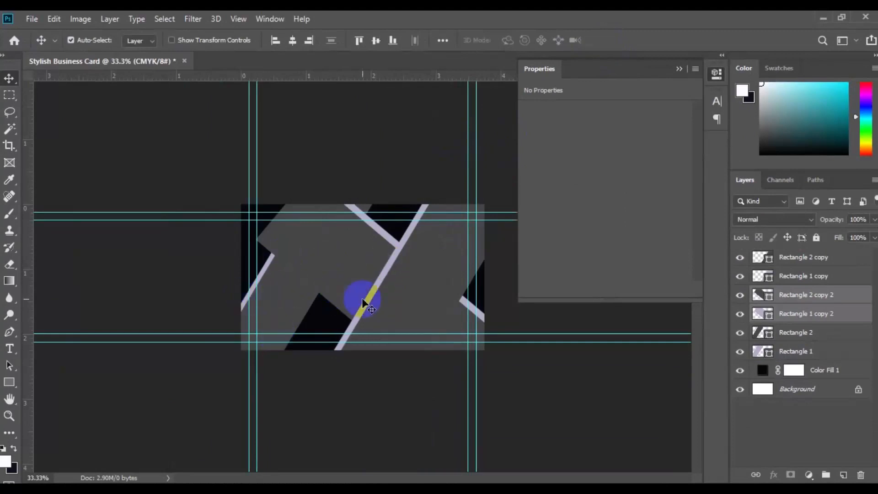
# Shift the flipped pair to about X 866.5 px, Y 577 px and rotate it a further 6.22 degrees counterclockwise
pyautogui.hotkey('ctrl', 't')
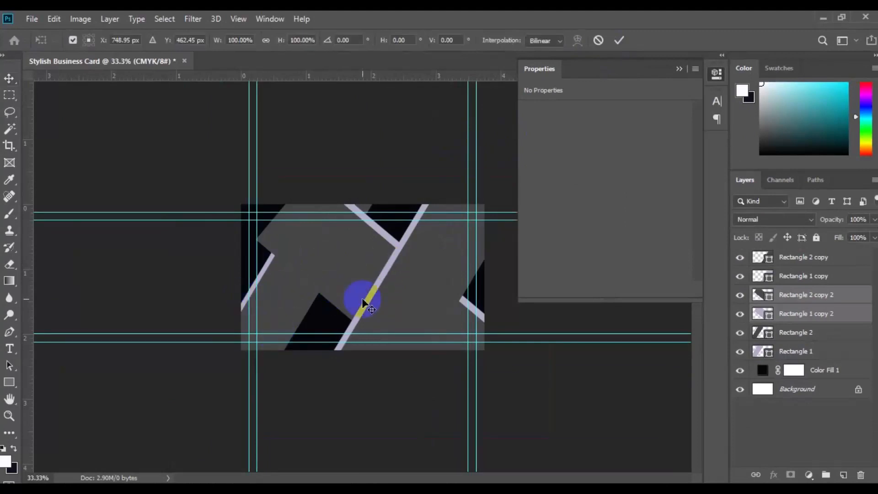
pyautogui.moveTo(355, 288); pyautogui.dragTo(378, 317)
pyautogui.moveTo(586, 463); pyautogui.dragTo(595, 441)
pyautogui.moveTo(397, 320); pyautogui.dragTo(397, 315)
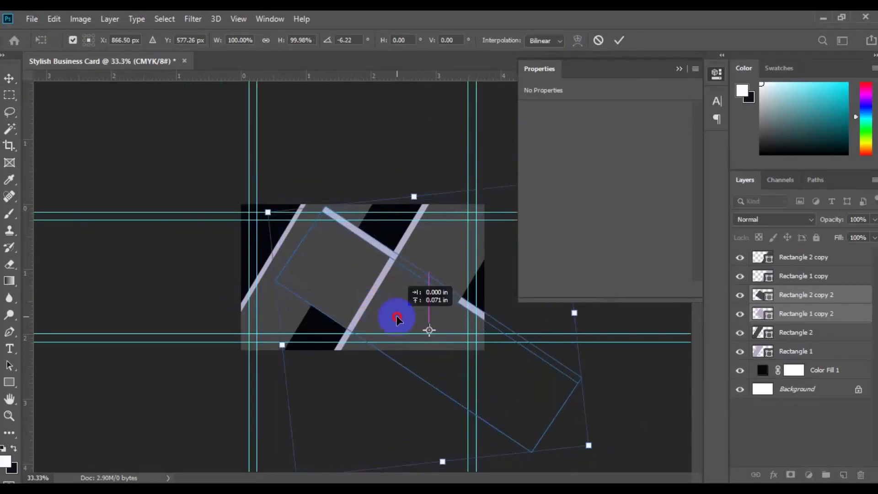
pyautogui.click(618, 38)
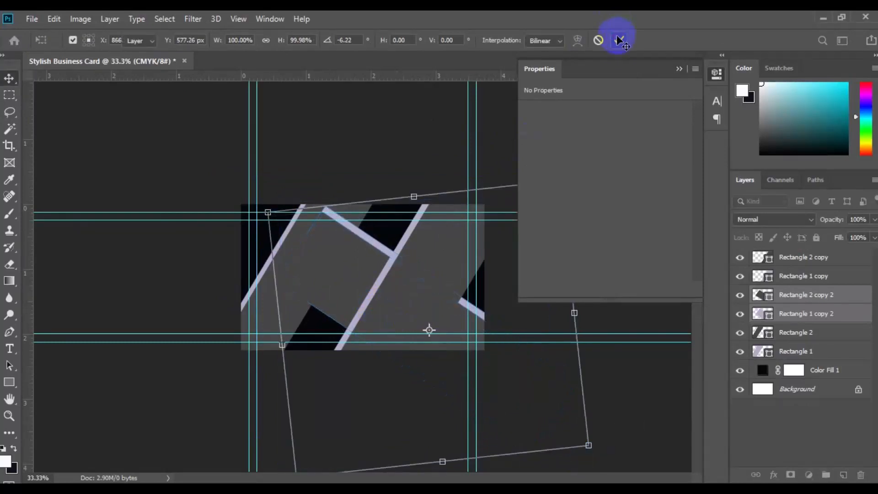
# Recolour the original Rectangle 2 stripe from grey to a dark muted indigo
pyautogui.click(283, 314)
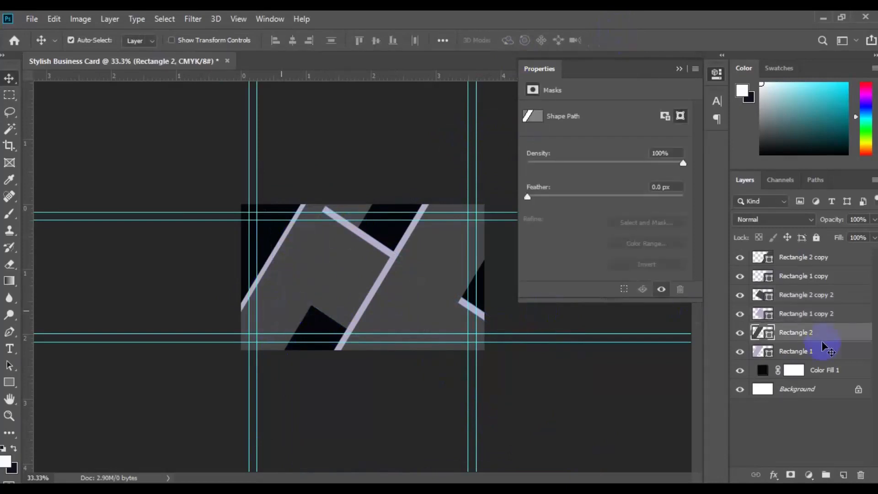
pyautogui.doubleClick(770, 339)
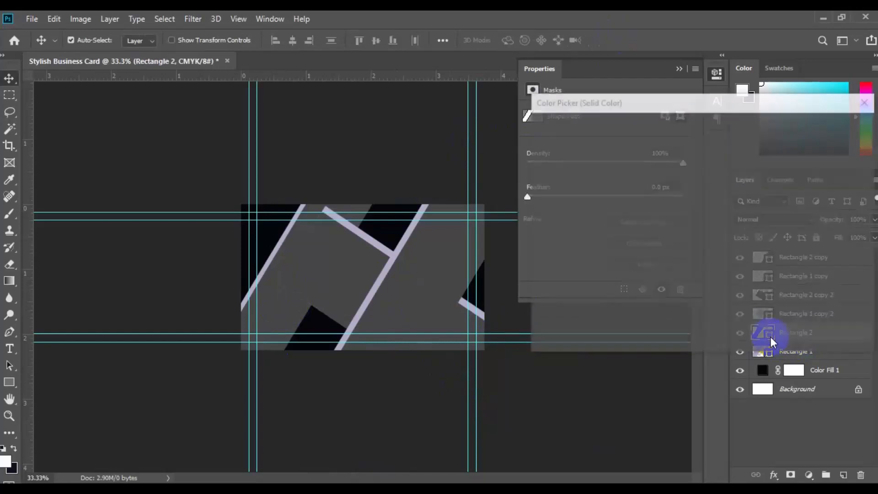
pyautogui.click(614, 241)
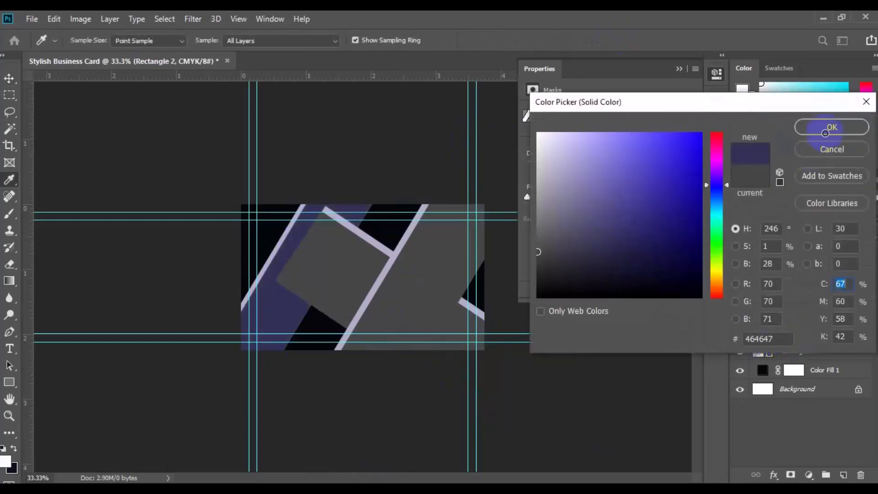
pyautogui.click(831, 127)
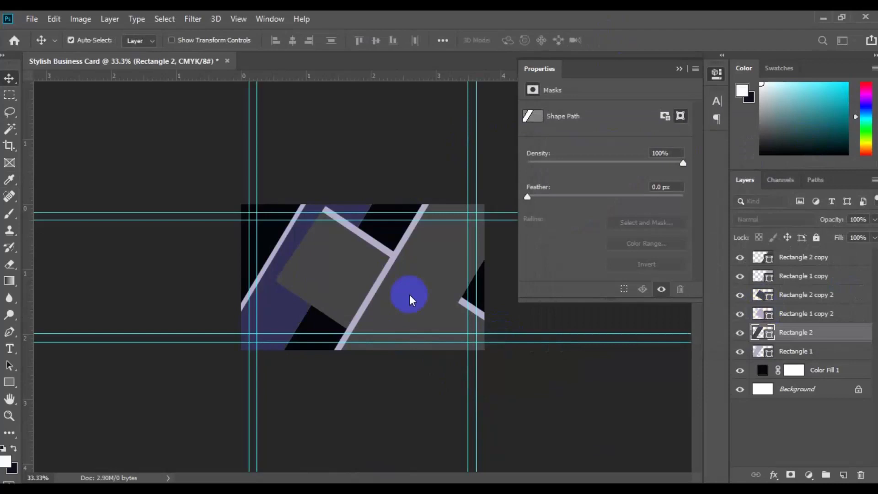
# Move the Rectangle 2 layer directly above Rectangle 2 copy 2 in the layer stack
pyautogui.click(335, 284)
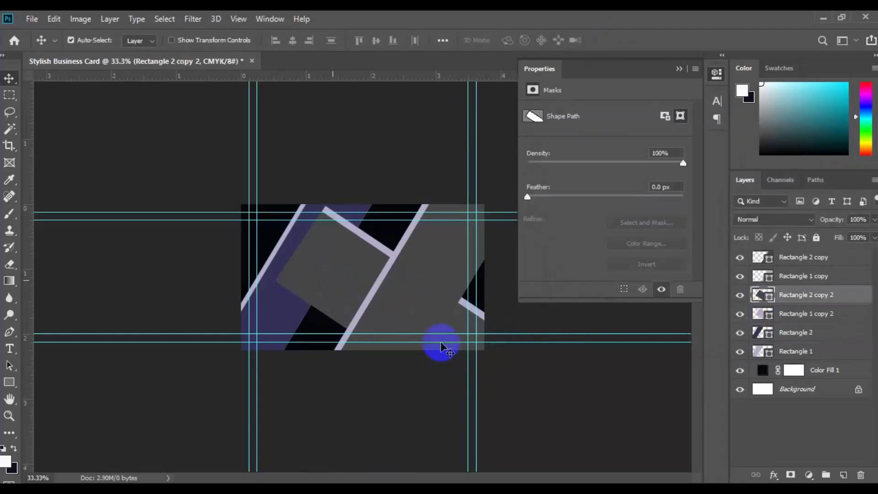
pyautogui.click(279, 305)
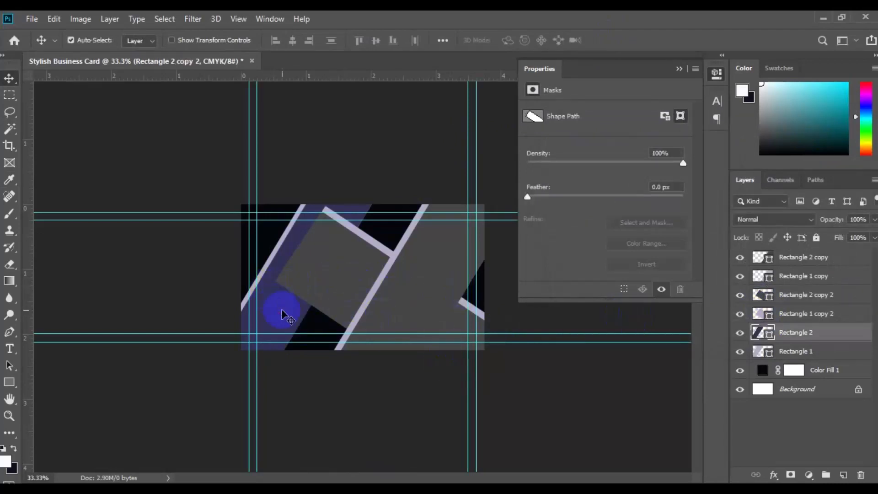
pyautogui.click(805, 326)
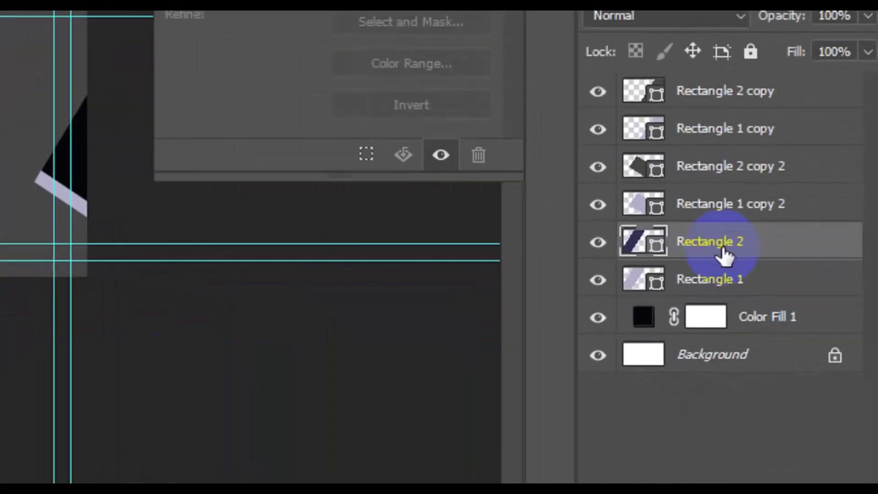
pyautogui.moveTo(724, 254); pyautogui.dragTo(725, 157)
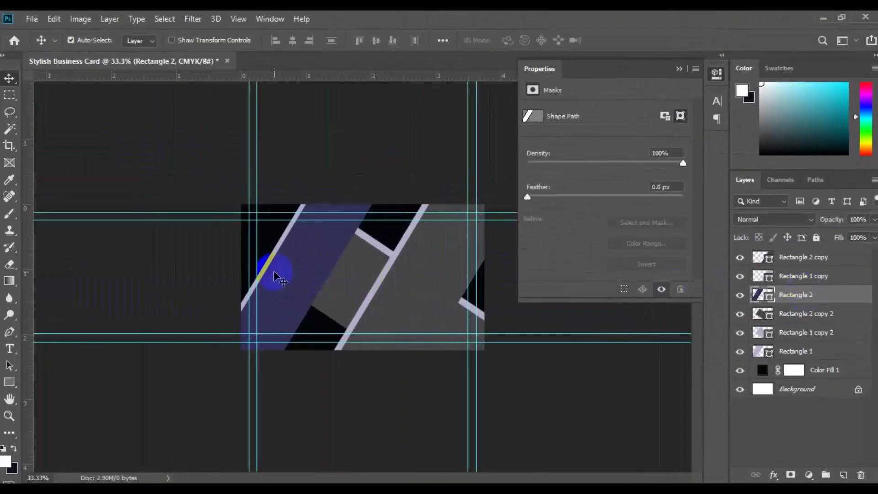
# Recolour the Rectangle 2 copy 2 shape to a saturated deep blue, about #2e2e82
pyautogui.click(358, 273)
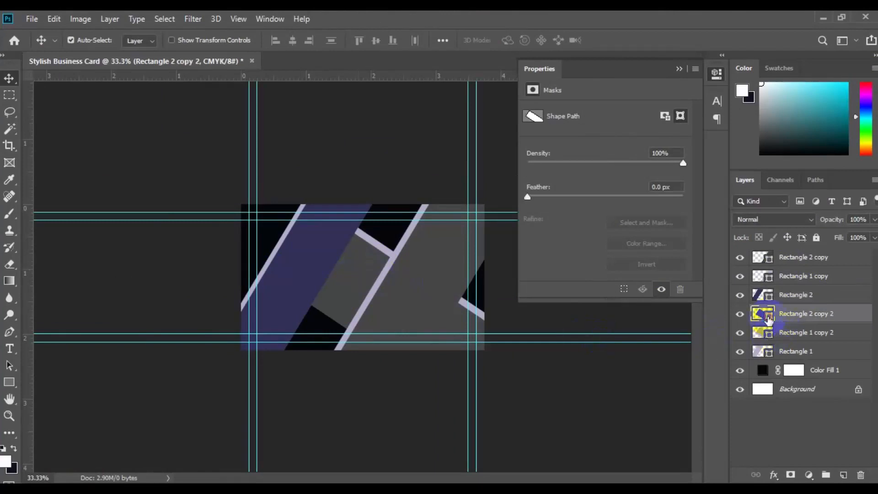
pyautogui.doubleClick(768, 319)
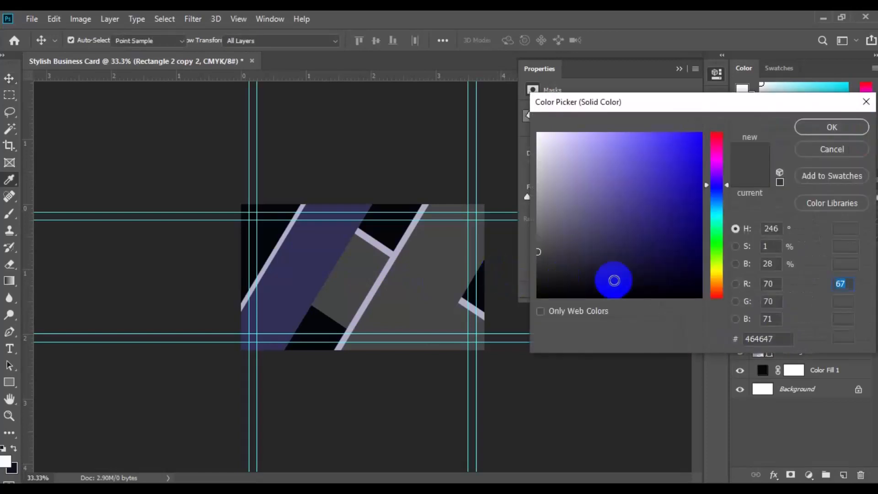
pyautogui.click(607, 276)
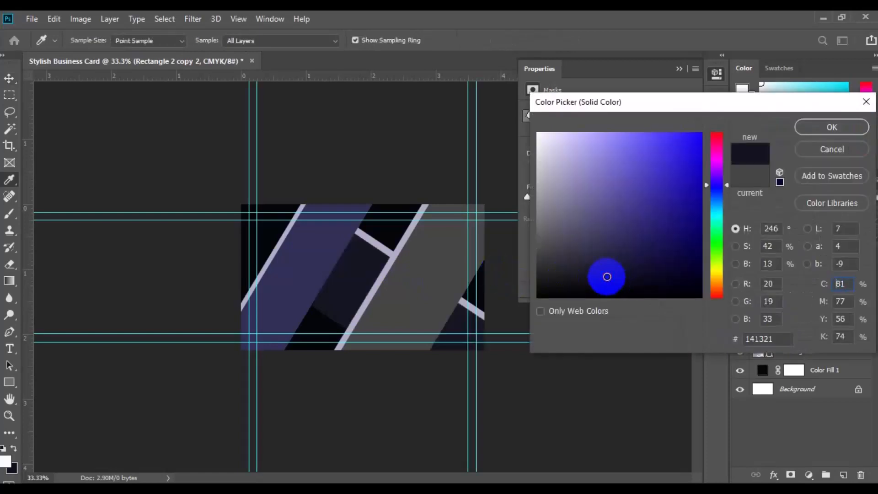
pyautogui.click(673, 209)
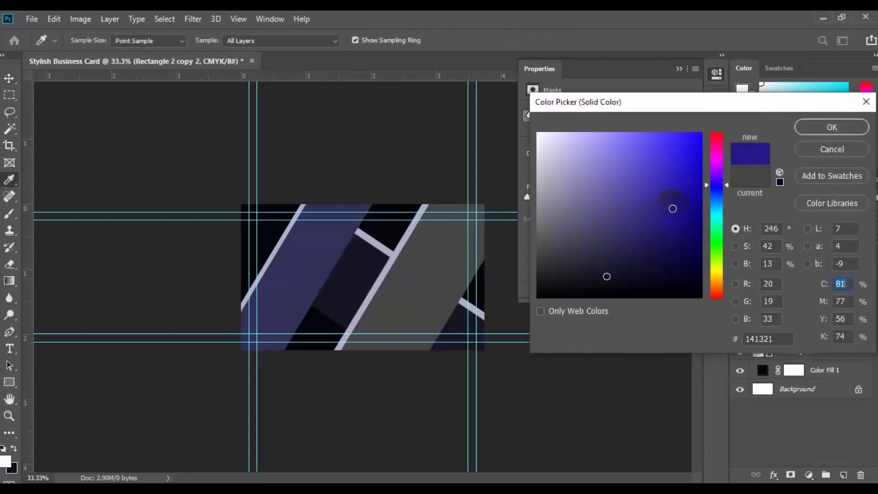
pyautogui.click(819, 134)
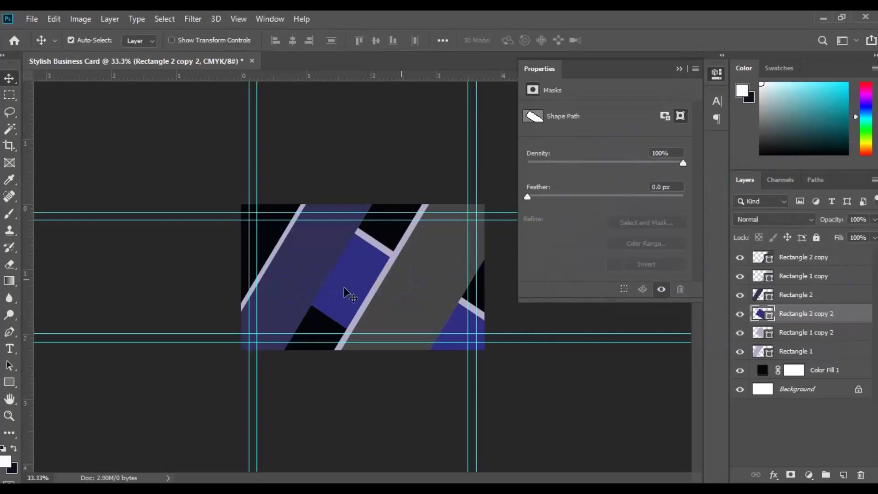
# Move the Rectangle 2 copy 2 layer to the top of the stack and place Rectangle 1 copy 2 directly beneath it
pyautogui.click(414, 290)
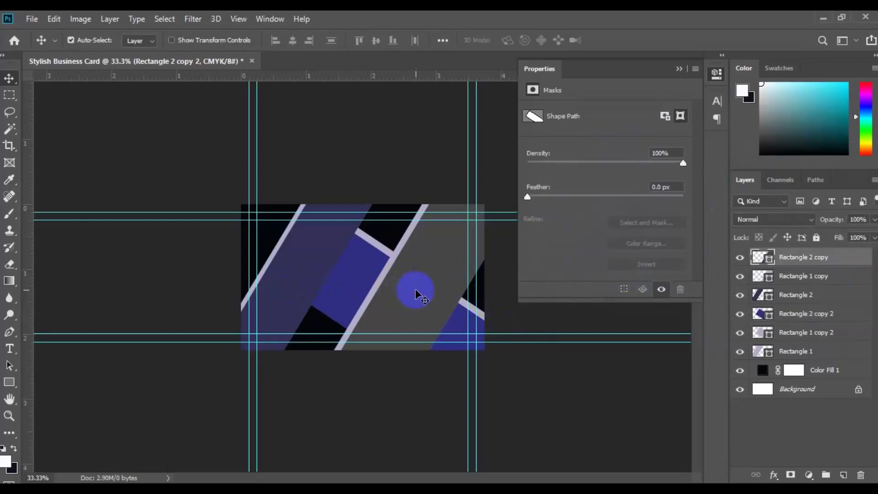
pyautogui.click(343, 298)
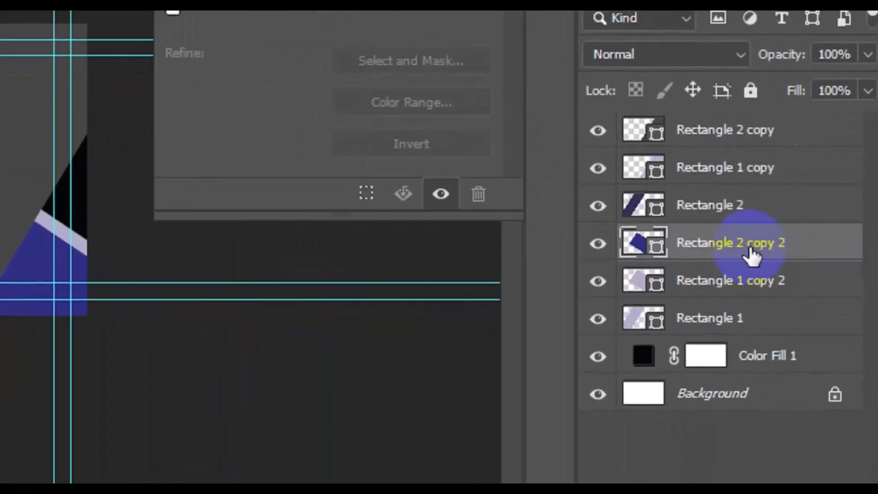
pyautogui.moveTo(750, 256); pyautogui.dragTo(747, 136)
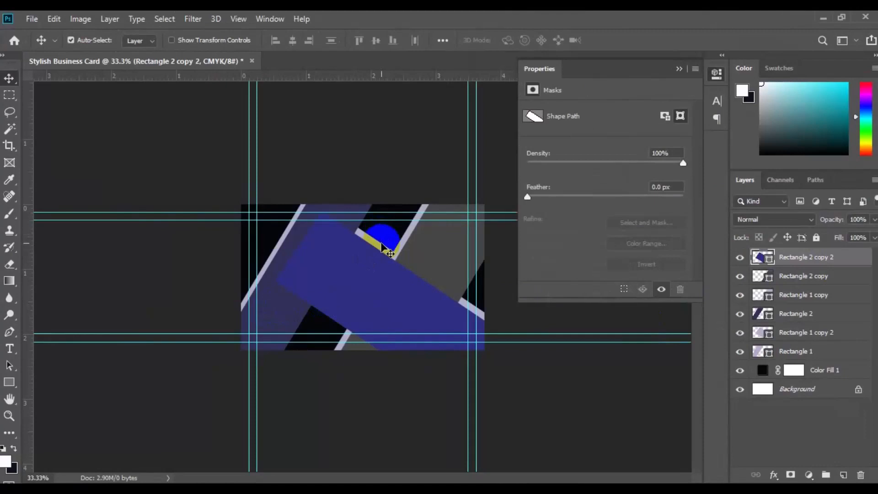
pyautogui.click(381, 251)
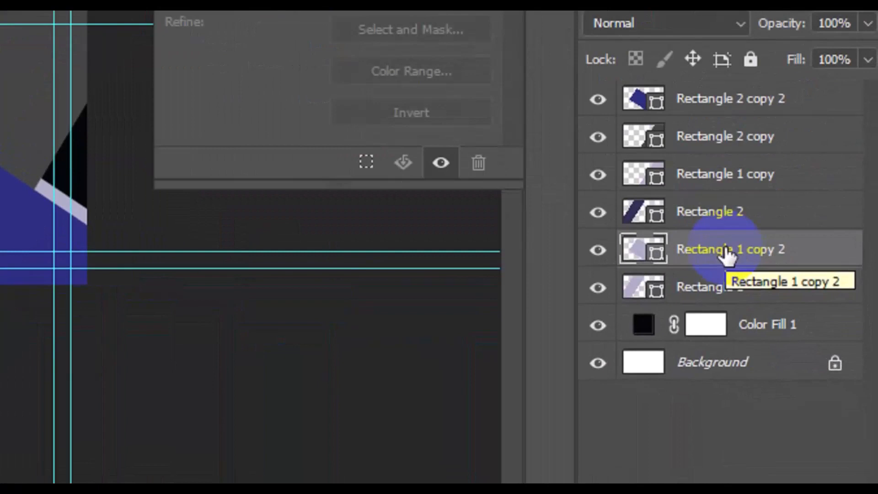
pyautogui.moveTo(728, 256); pyautogui.dragTo(709, 121)
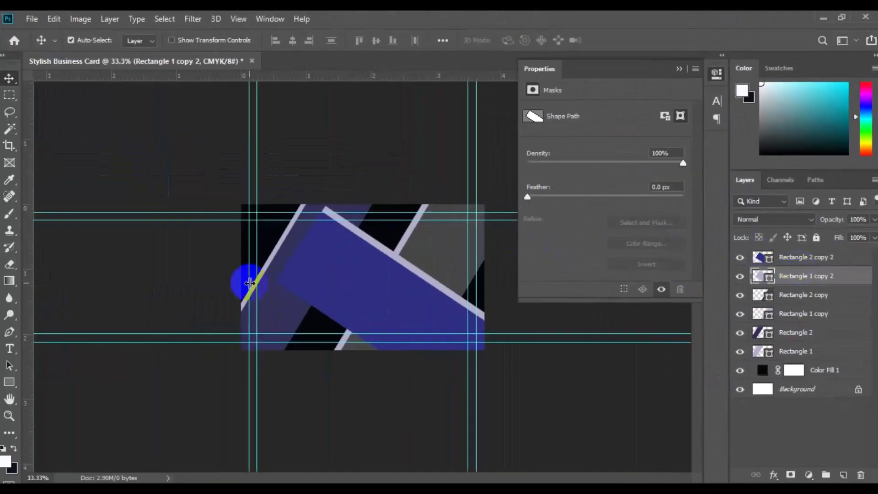
# Move the Rectangle 2 layer to the top of the layer stack and collapse the mask properties
pyautogui.click(274, 315)
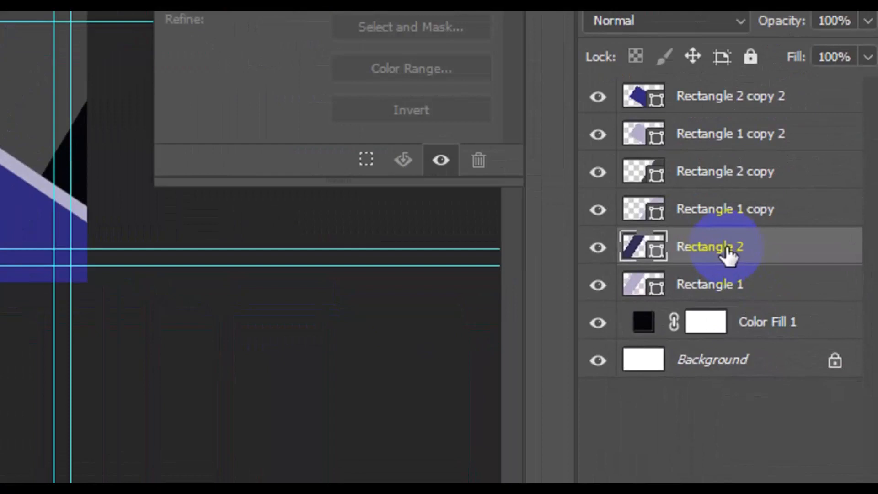
pyautogui.moveTo(728, 256); pyautogui.dragTo(724, 99)
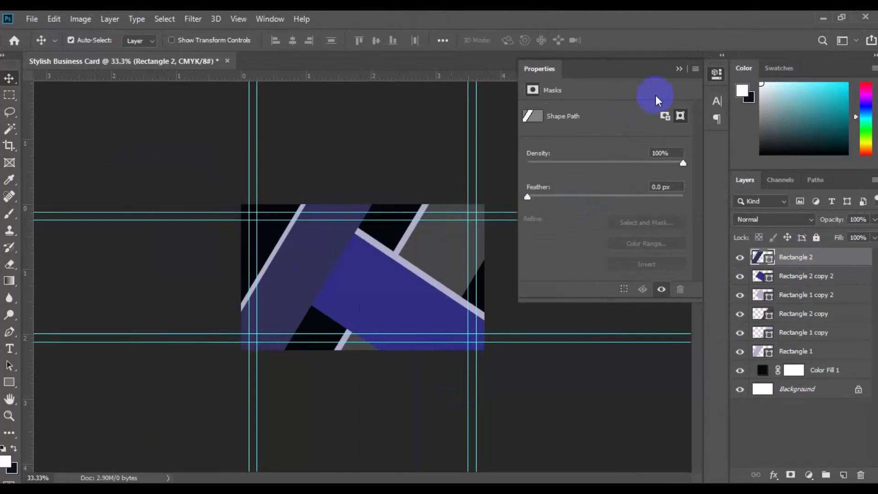
pyautogui.click(678, 73)
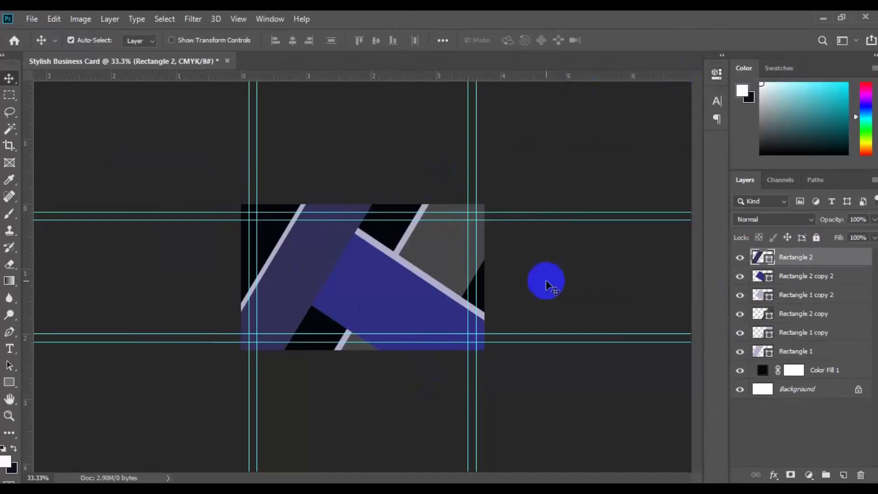
# Rotate Rectangle 2 copy 2 and Rectangle 1 copy 2 together slightly counterclockwise with Free Transform and apply it
pyautogui.click(386, 313)
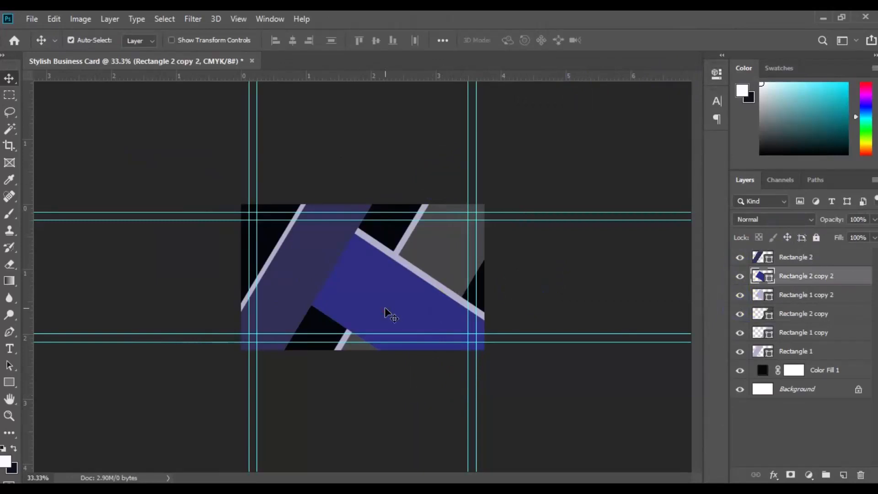
pyautogui.click(449, 293)
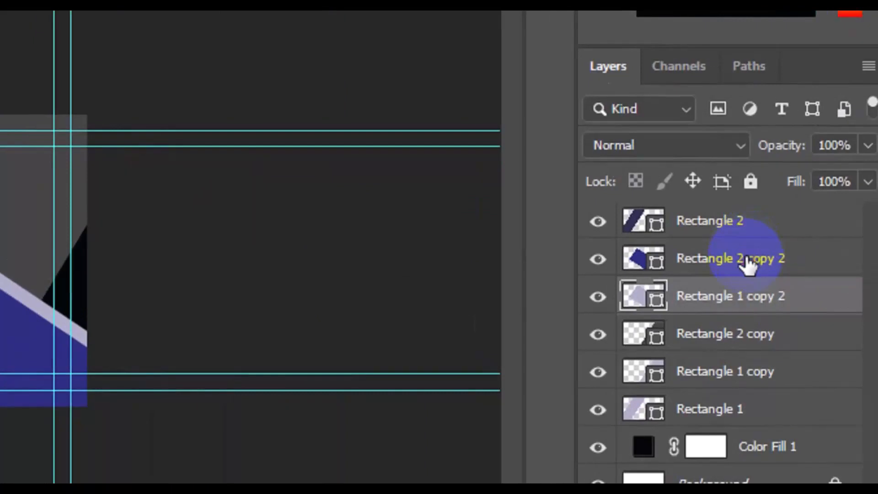
pyautogui.keyDown('ctrl'); pyautogui.click(747, 261); pyautogui.keyUp('ctrl')
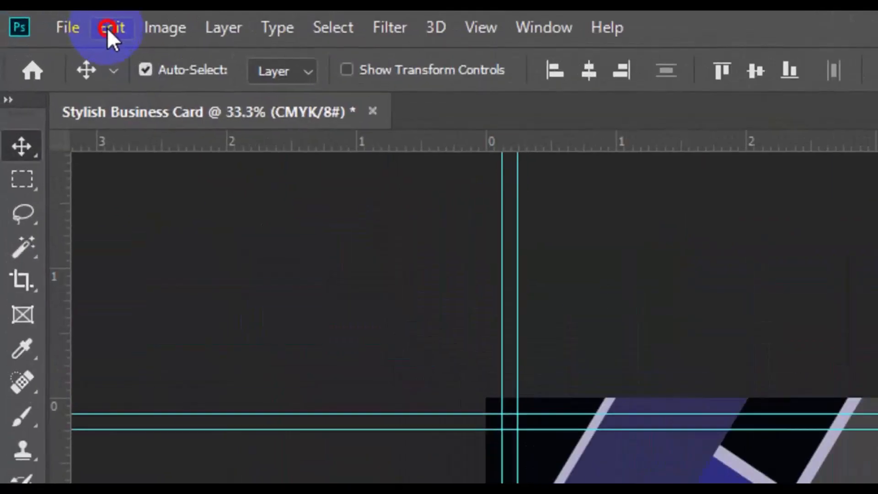
pyautogui.click(107, 29)
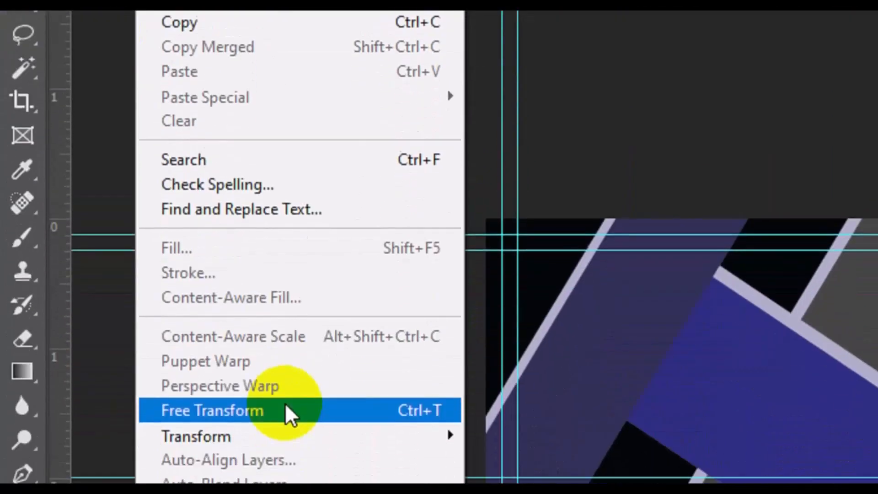
pyautogui.click(284, 493)
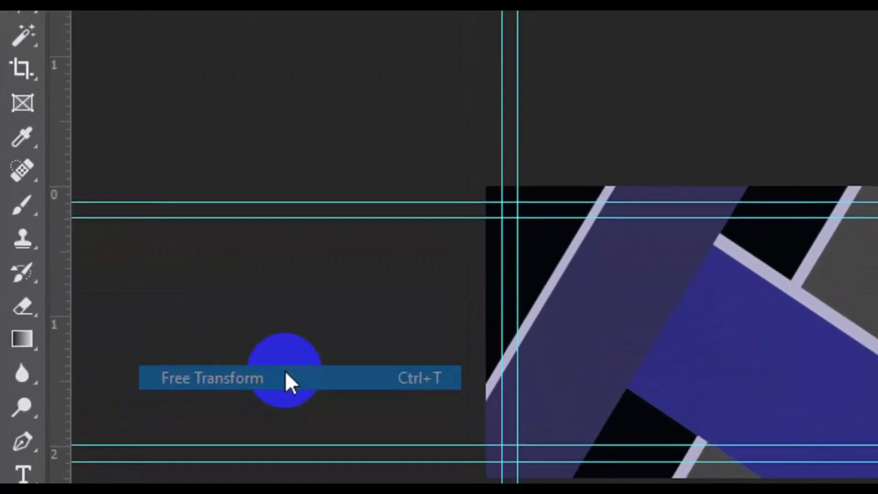
pyautogui.moveTo(141, 296); pyautogui.dragTo(552, 389)
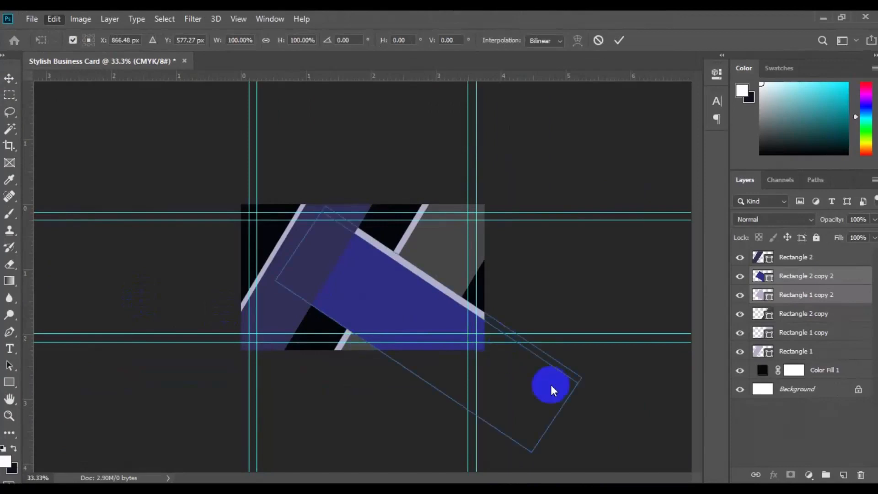
pyautogui.moveTo(604, 456); pyautogui.dragTo(597, 431)
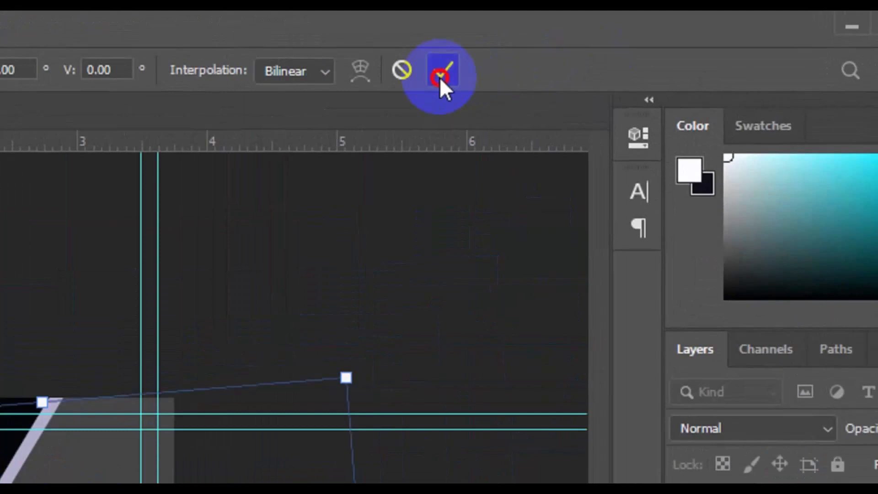
pyautogui.click(442, 71)
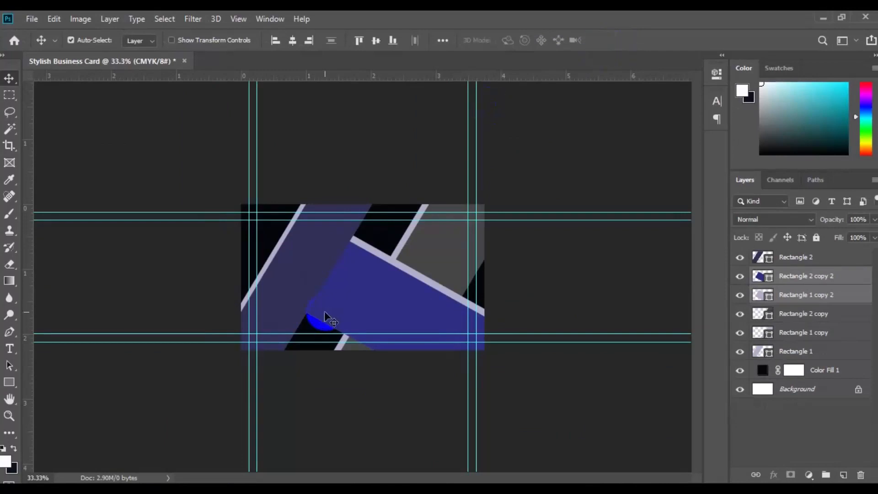
# Choose the dark neutral grey #282829 as the fill colour of the Rectangle 2 stripe
pyautogui.click(307, 282)
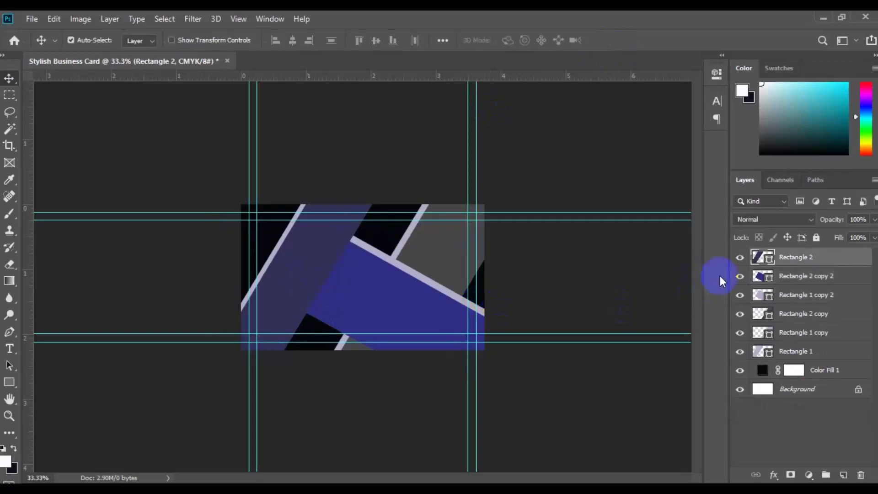
pyautogui.click(769, 259)
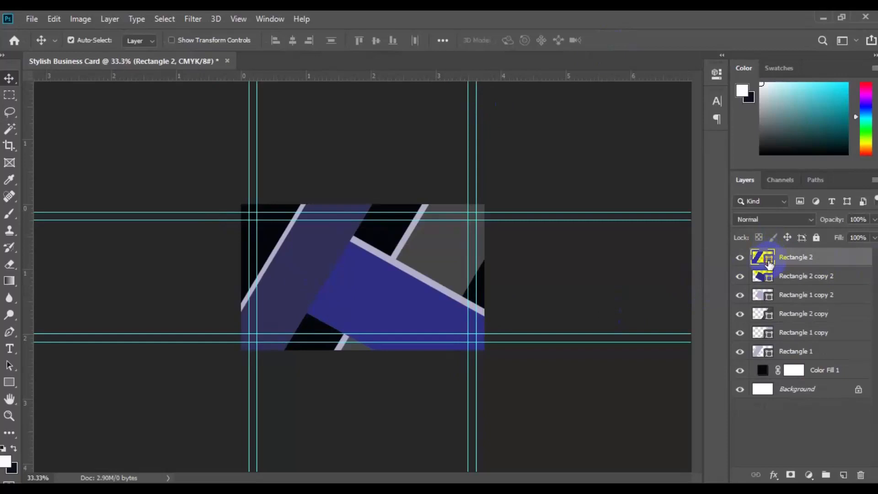
pyautogui.doubleClick(769, 261)
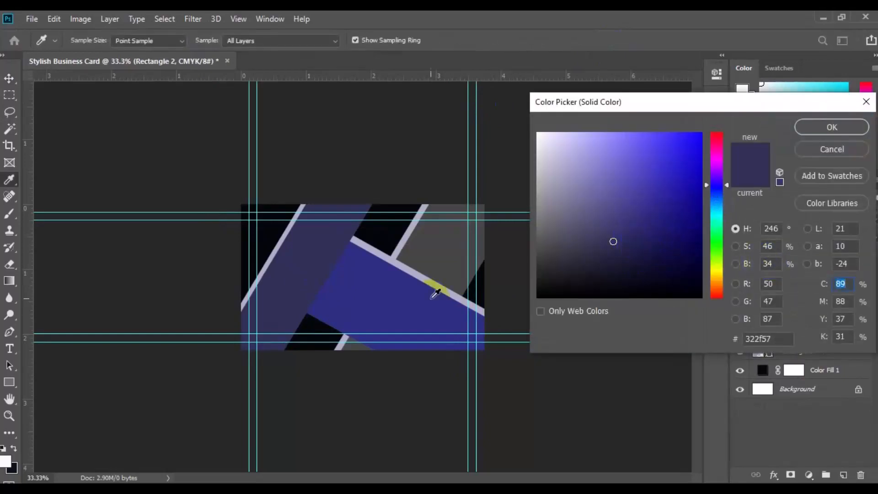
pyautogui.click(390, 243)
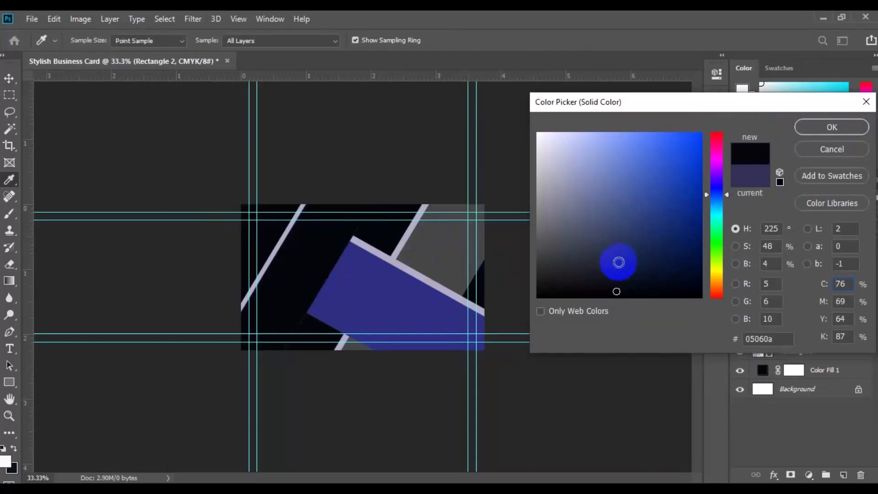
pyautogui.click(619, 262)
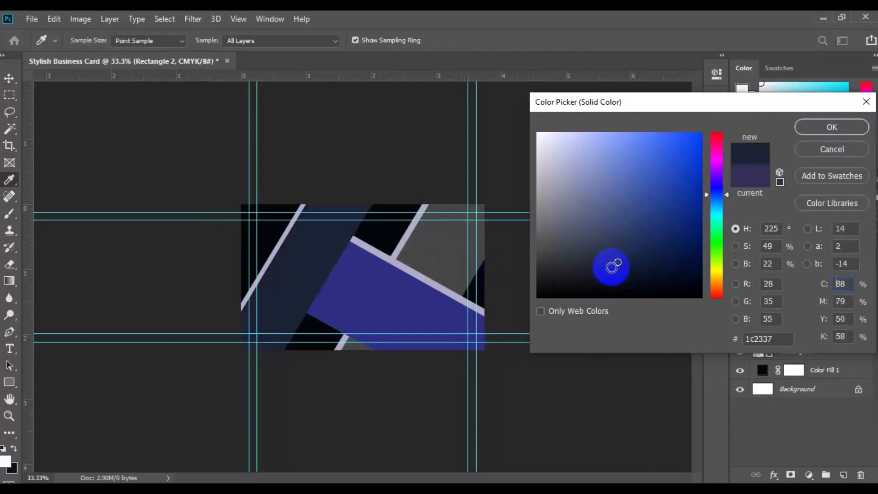
pyautogui.click(611, 267)
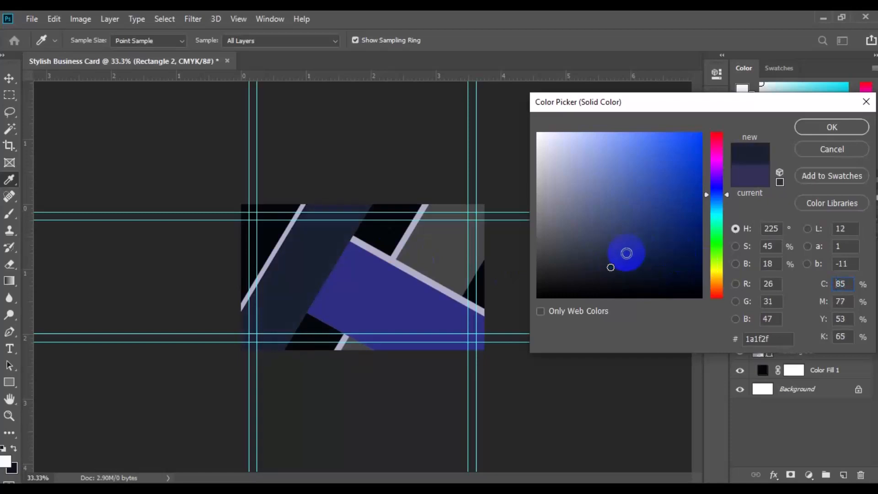
pyautogui.click(559, 263)
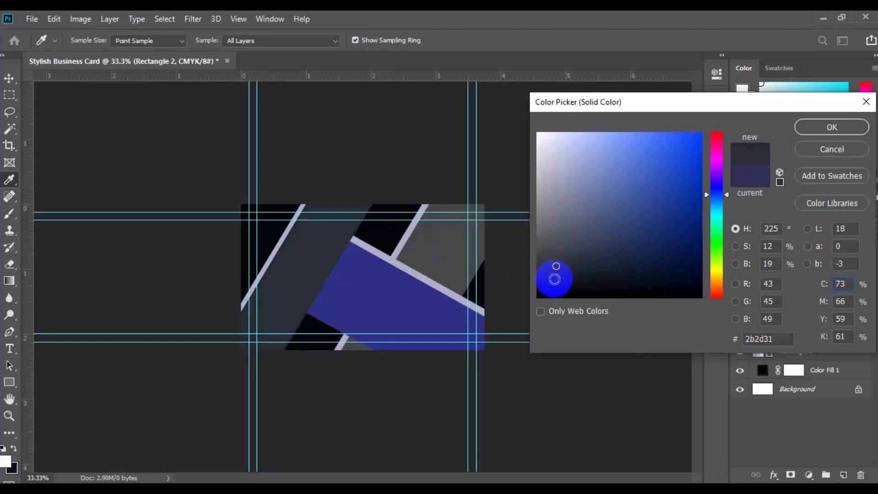
pyautogui.click(551, 285)
pyautogui.click(545, 273)
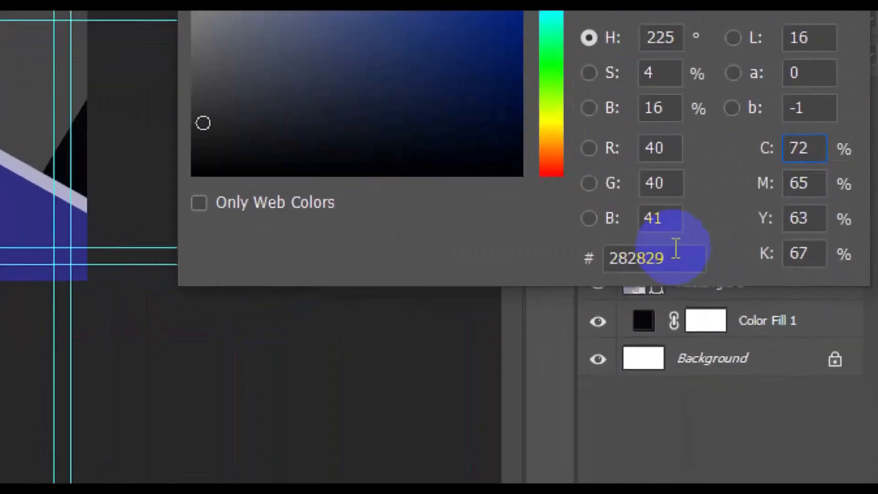
# Copy the hex code 282829 to the clipboard and apply the colour to the Rectangle 2 stripe
pyautogui.moveTo(681, 256); pyautogui.dragTo(595, 251)
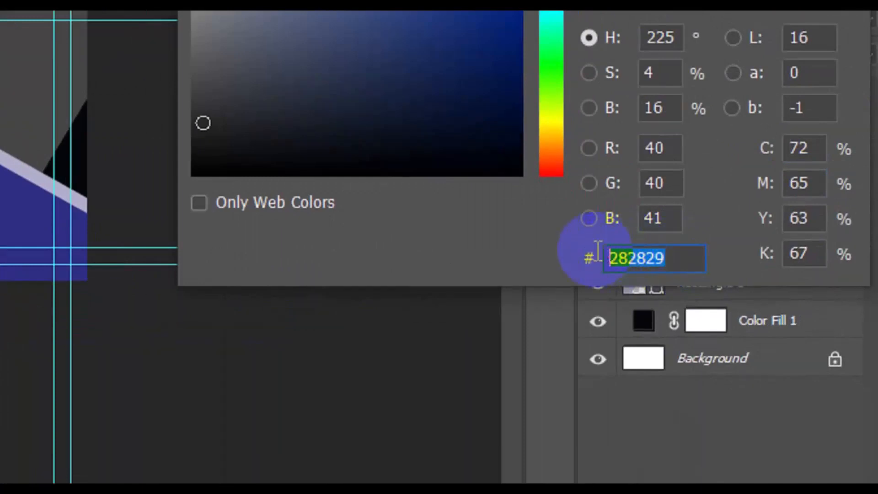
pyautogui.rightClick(642, 262)
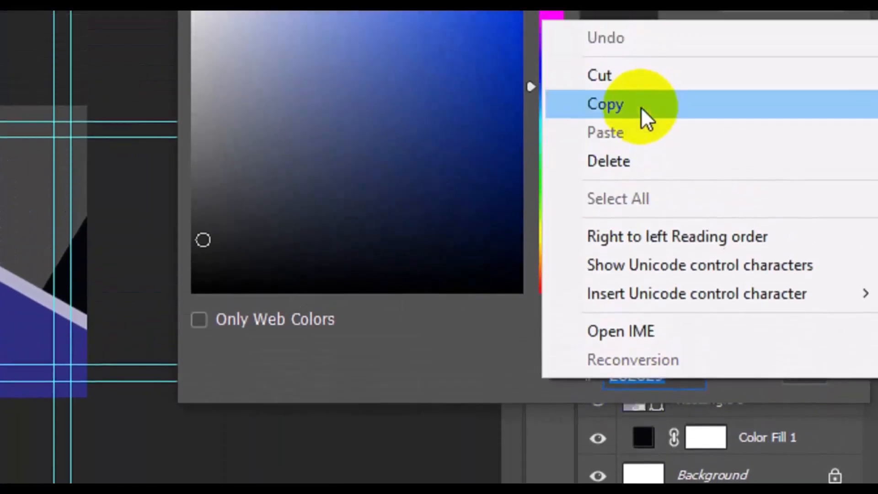
pyautogui.click(642, 111)
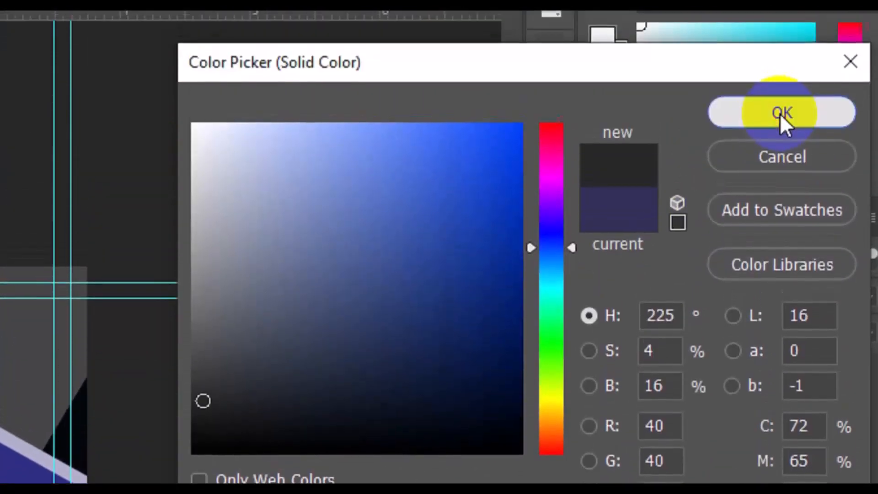
pyautogui.click(781, 114)
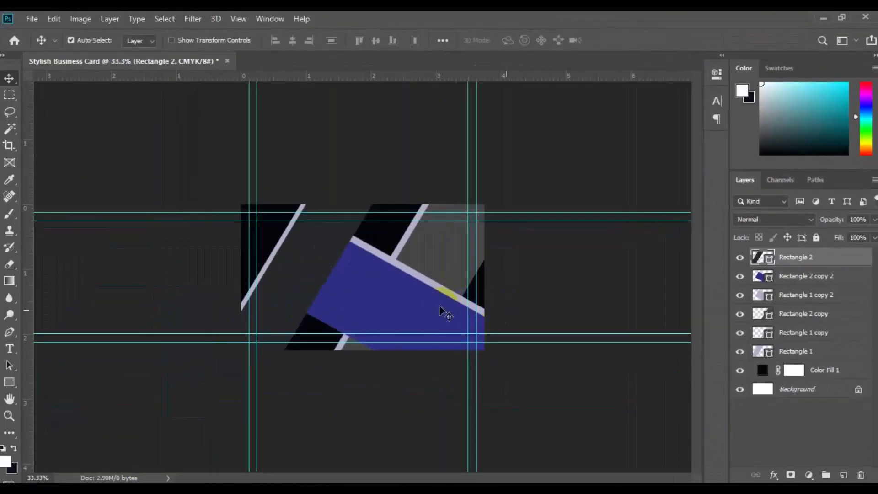
# Fill the blue Rectangle 2 copy 2 shape with the copied dark grey #282829
pyautogui.click(400, 306)
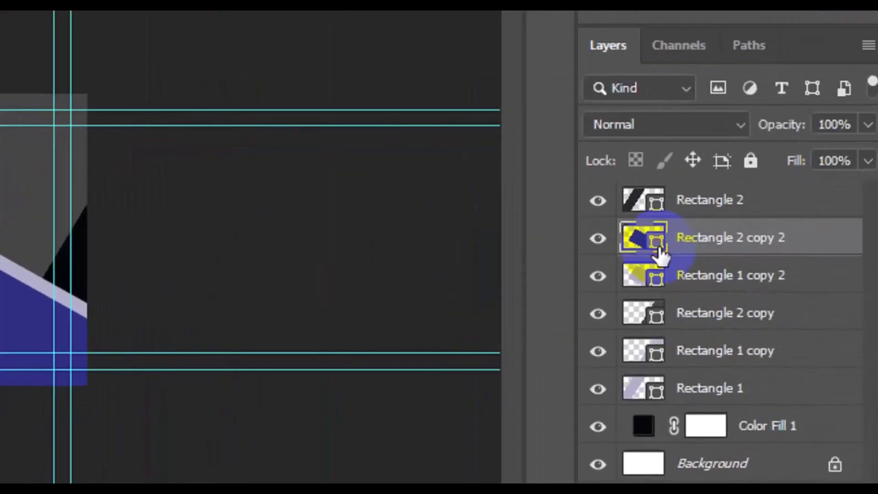
pyautogui.doubleClick(659, 247)
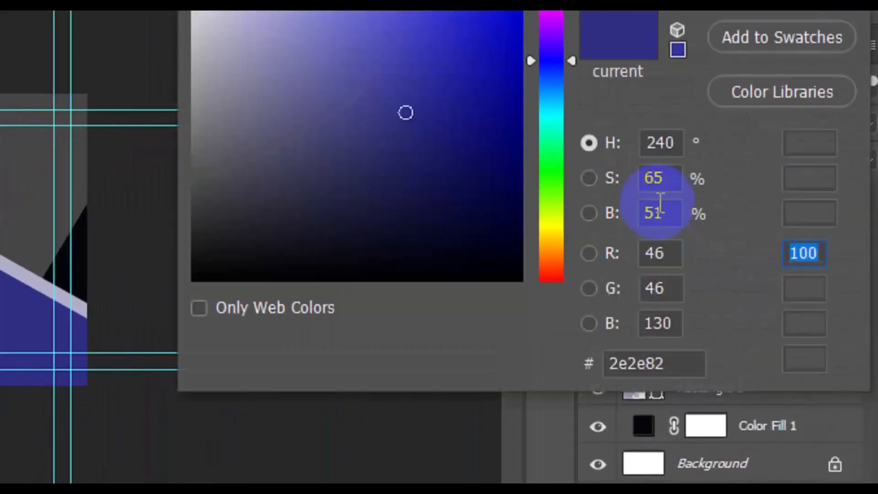
pyautogui.click(668, 364)
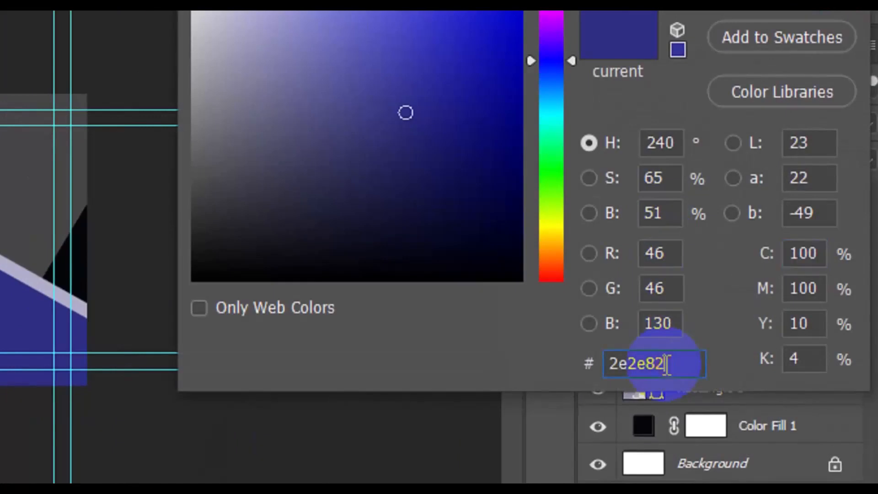
pyautogui.doubleClick(667, 365)
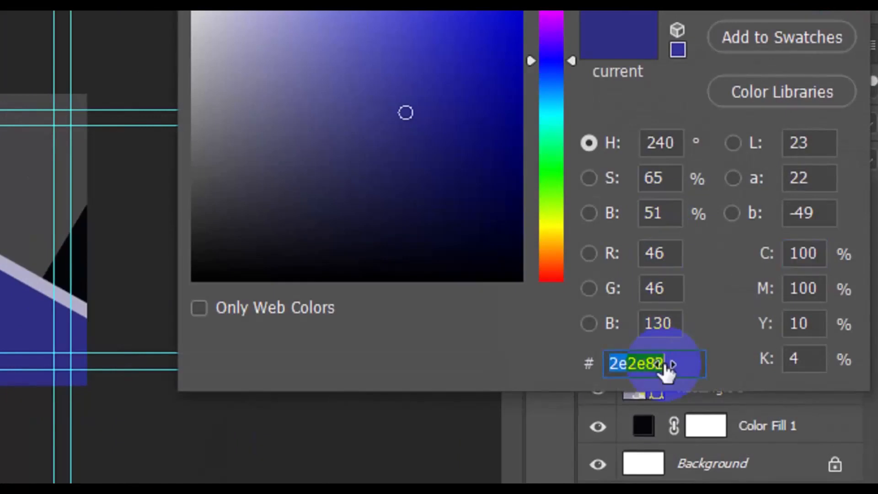
pyautogui.hotkey('ctrl', 'v')
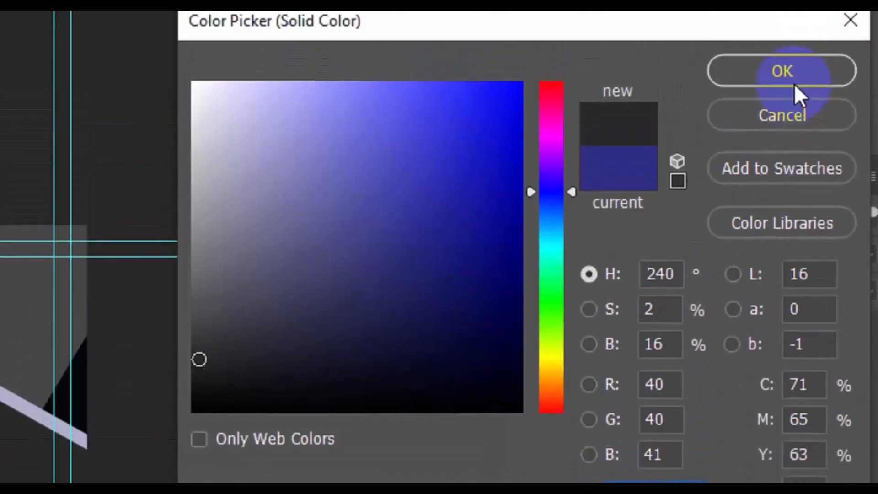
pyautogui.click(794, 114)
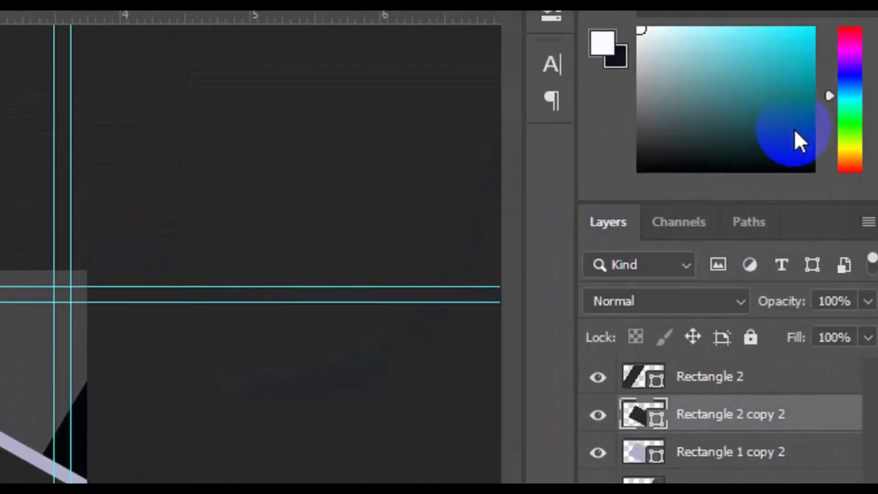
# Set the fill colour of the Rectangle 2 copy stripe to #282829
pyautogui.click(346, 295)
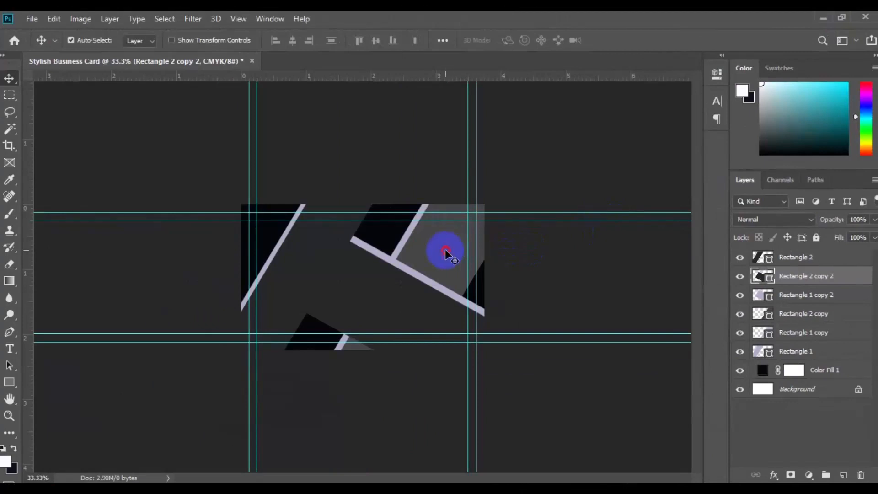
pyautogui.click(446, 251)
pyautogui.click(757, 312)
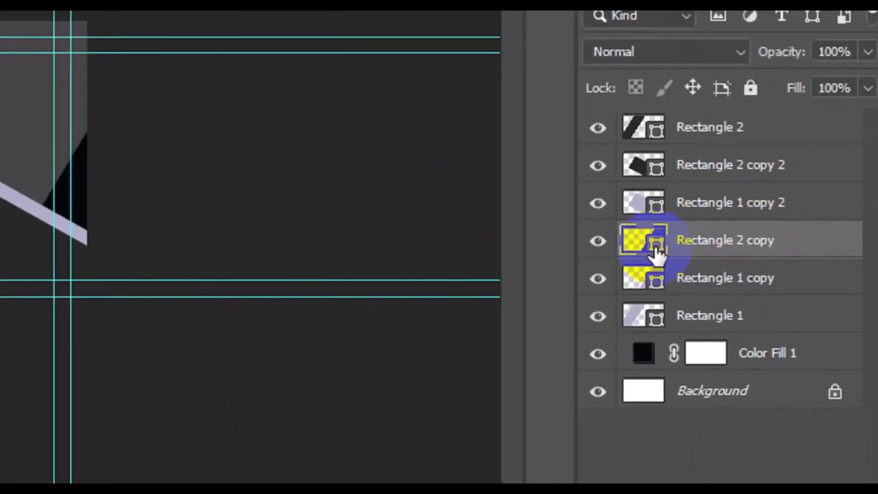
pyautogui.doubleClick(657, 250)
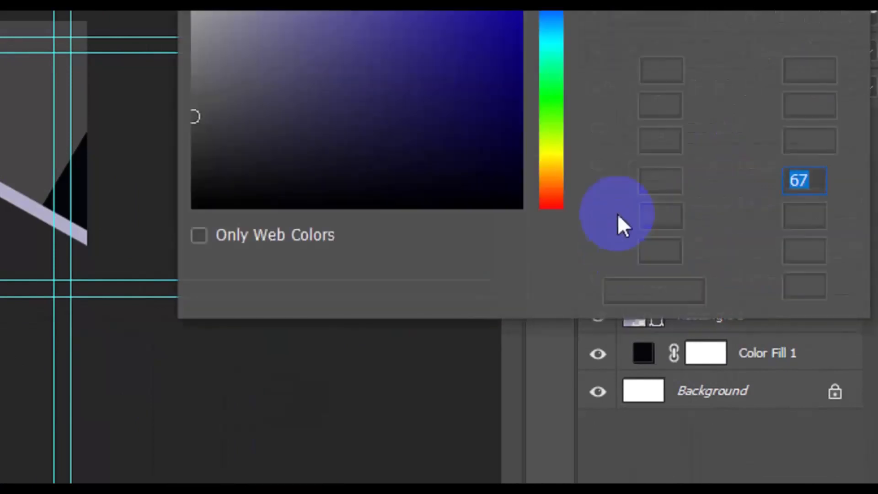
pyautogui.click(650, 288)
pyautogui.doubleClick(650, 288)
pyautogui.write('282829')
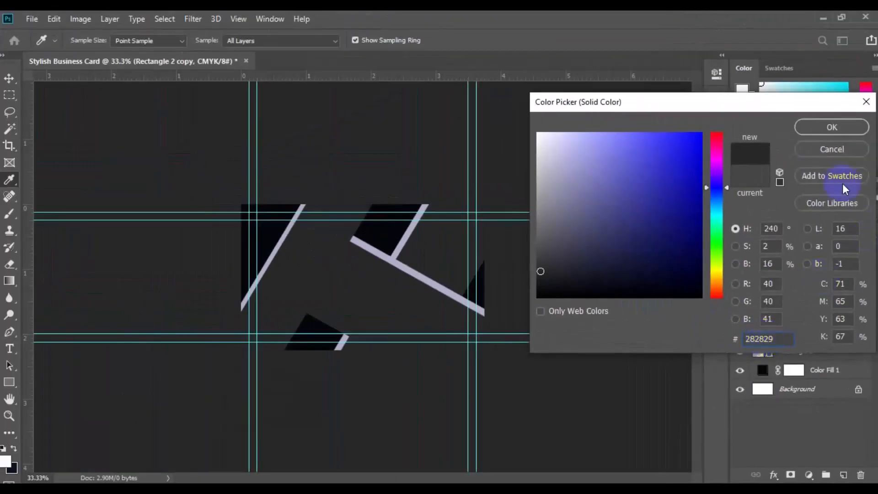
pyautogui.click(830, 131)
pyautogui.press('v')
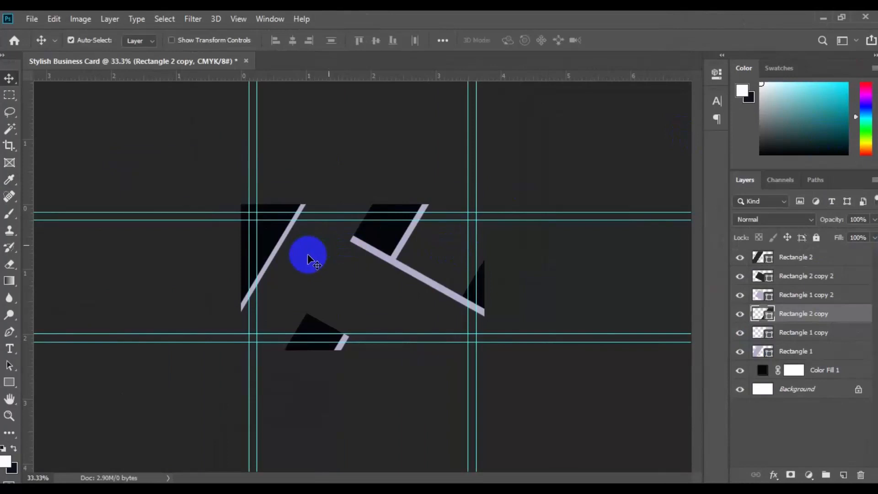
# Add a drop shadow to the Rectangle 2 stripe and make the shadow colour black
pyautogui.click(307, 254)
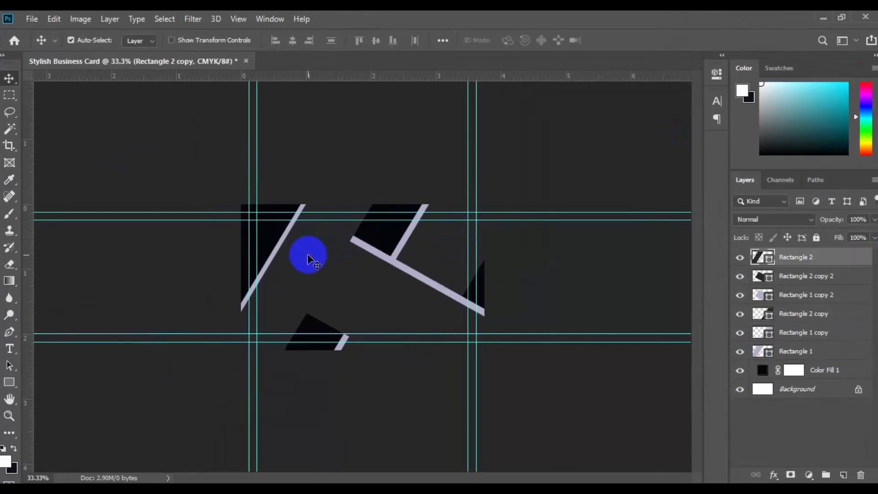
pyautogui.rightClick(796, 263)
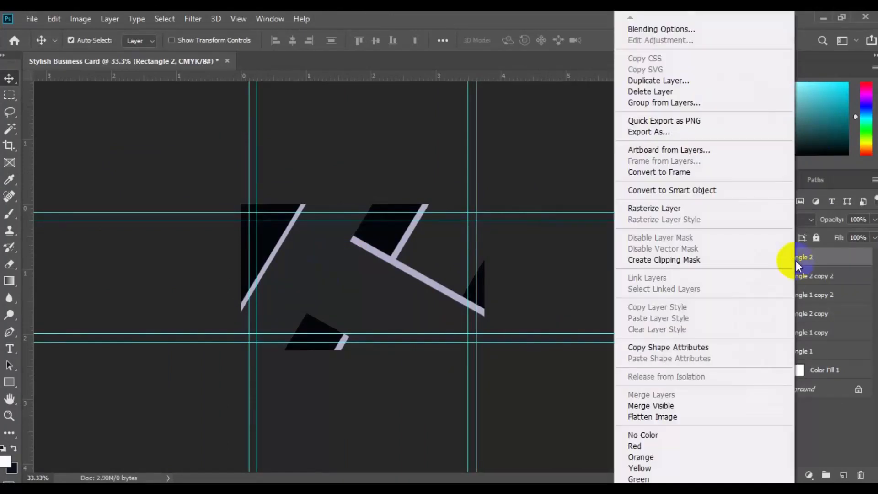
pyautogui.click(676, 30)
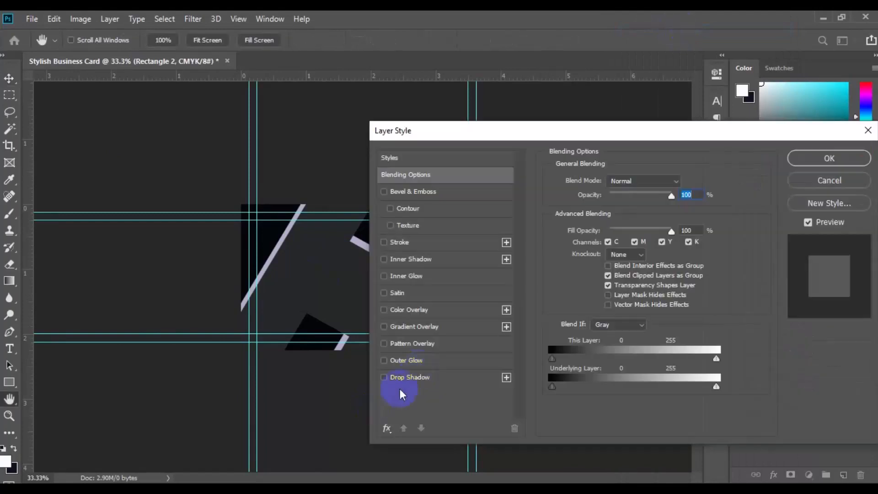
pyautogui.click(424, 377)
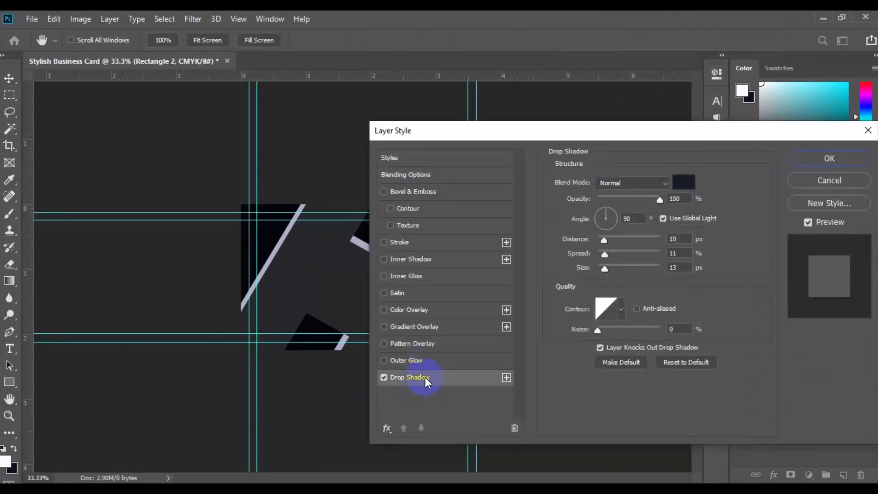
pyautogui.moveTo(539, 134); pyautogui.dragTo(625, 121)
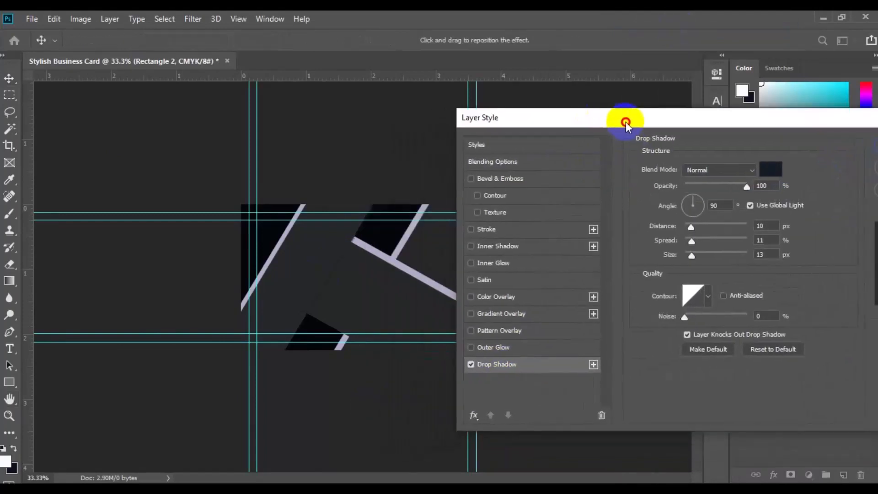
pyautogui.click(763, 171)
pyautogui.click(822, 133)
# Set the drop shadow to a distance of 27 px, spread of 24% and size of 50 px, and apply the layer style
pyautogui.moveTo(667, 228); pyautogui.dragTo(683, 257)
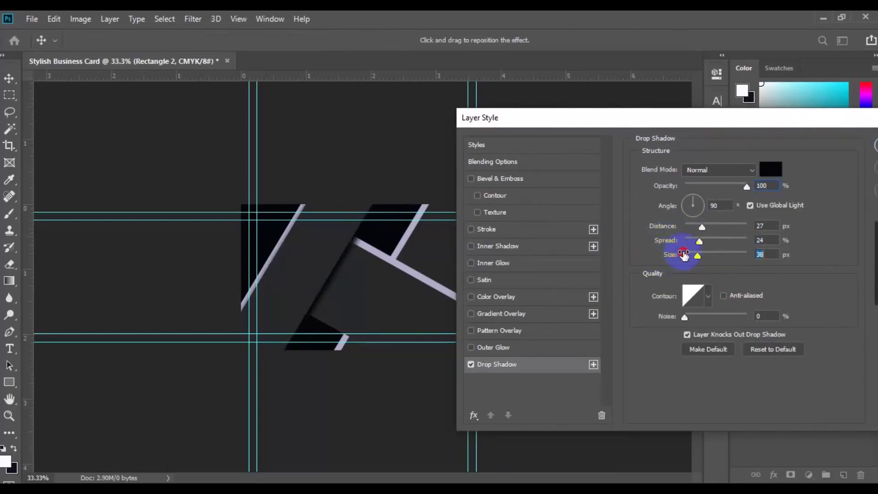
pyautogui.moveTo(690, 251); pyautogui.dragTo(692, 251)
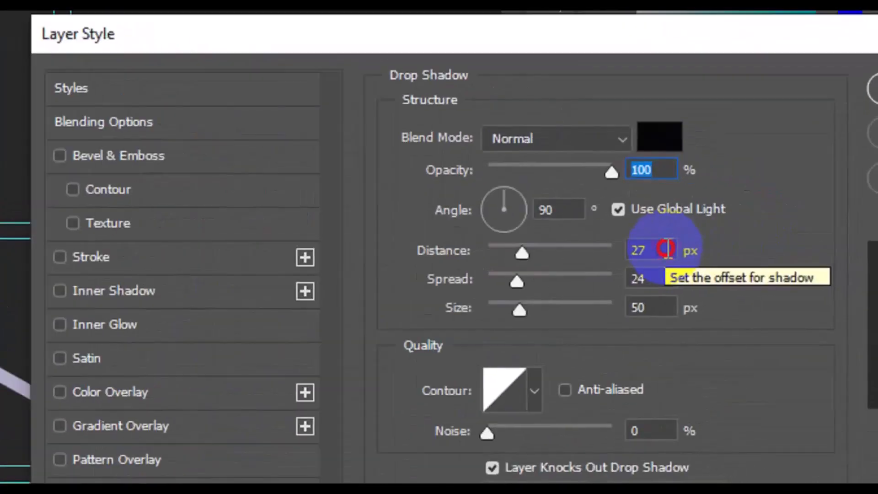
pyautogui.click(753, 226)
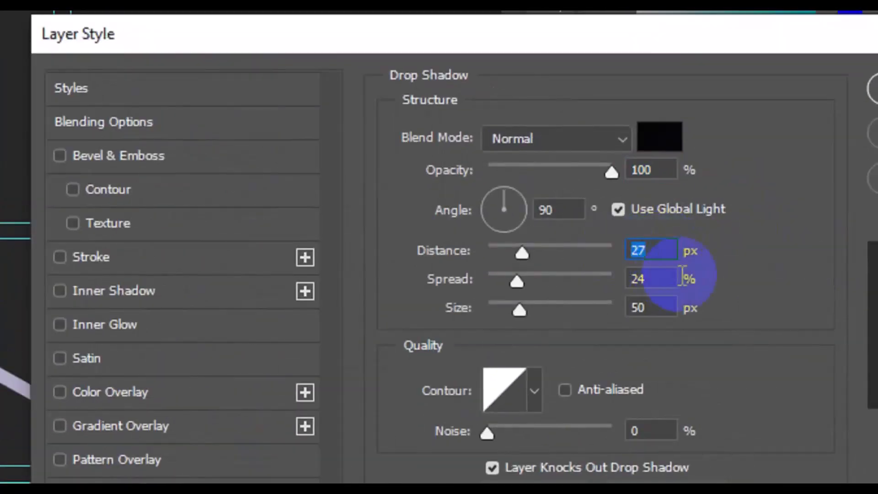
pyautogui.click(612, 287)
pyautogui.click(666, 310)
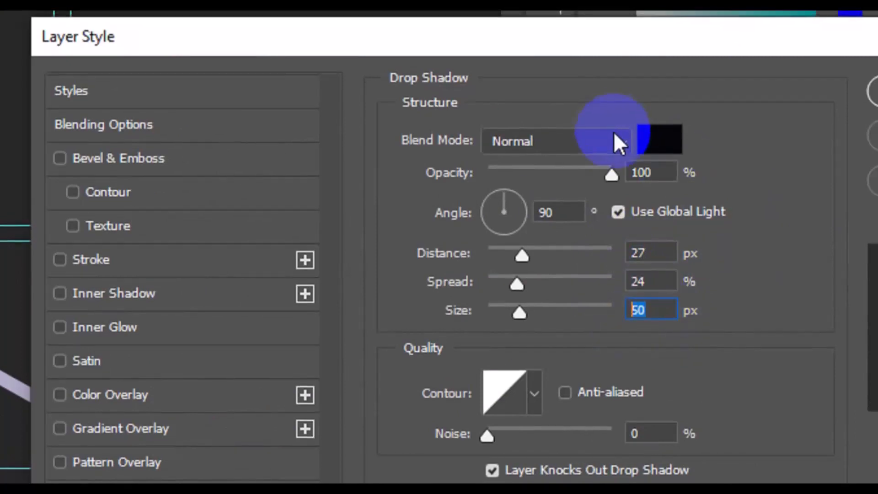
pyautogui.click(650, 173)
pyautogui.moveTo(651, 172); pyautogui.dragTo(622, 173)
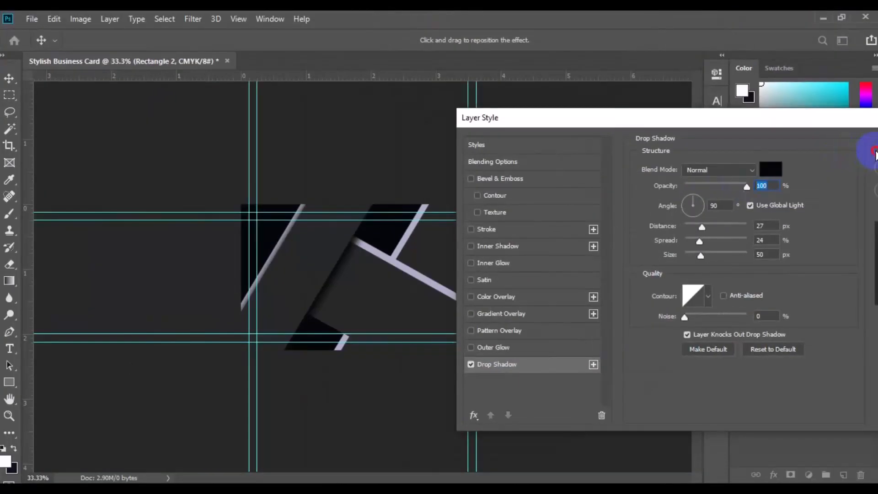
pyautogui.click(875, 154)
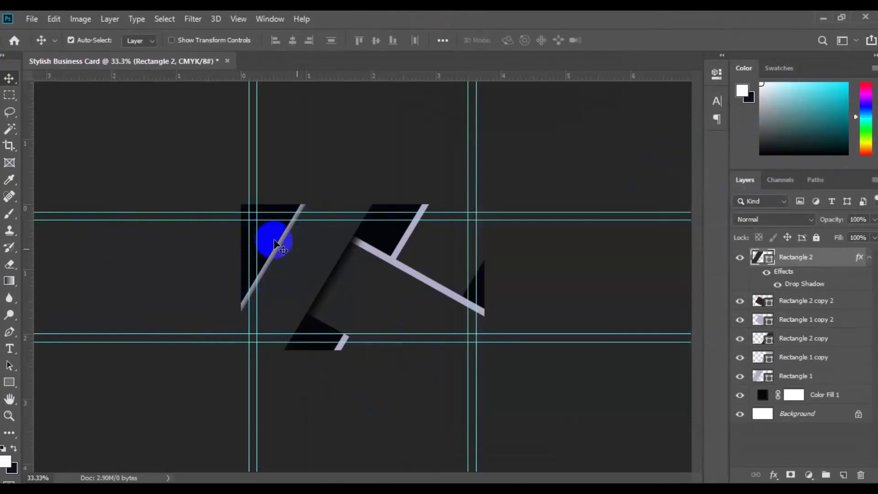
# Choose the print-safe bright red #ed2224 as the fill colour of the Rectangle 1 stripe
pyautogui.click(274, 249)
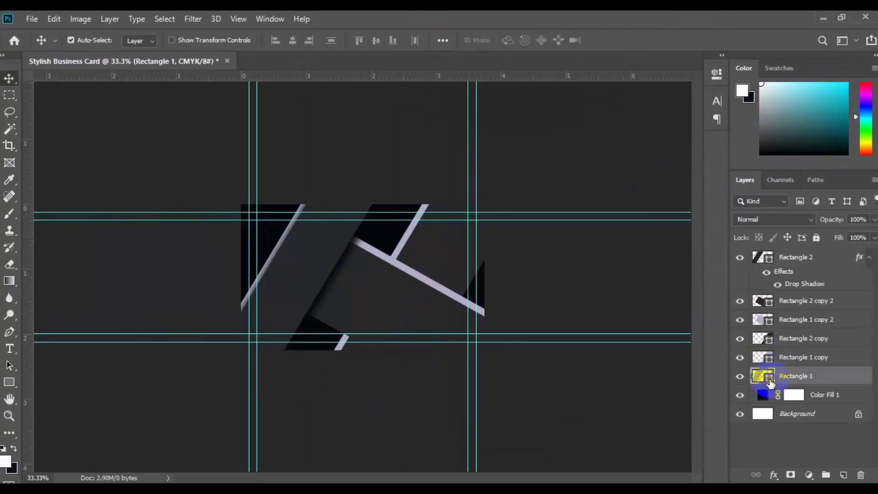
pyautogui.doubleClick(769, 378)
pyautogui.moveTo(728, 183); pyautogui.dragTo(731, 120)
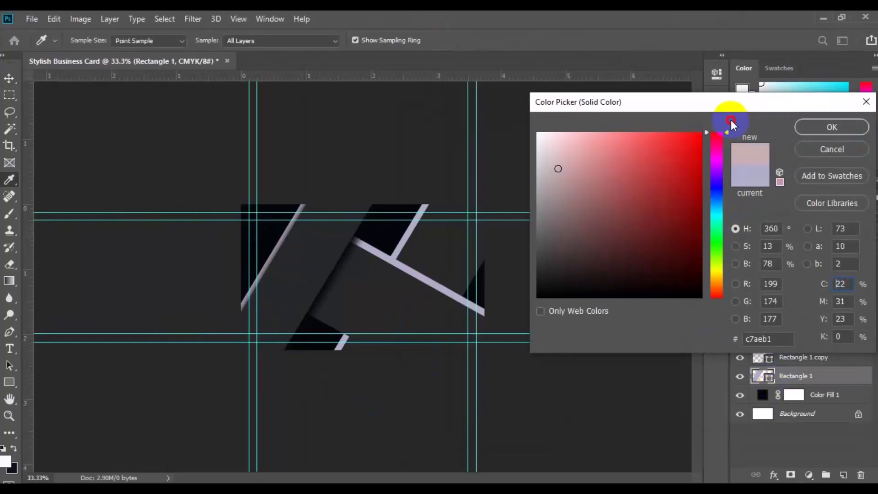
pyautogui.click(693, 137)
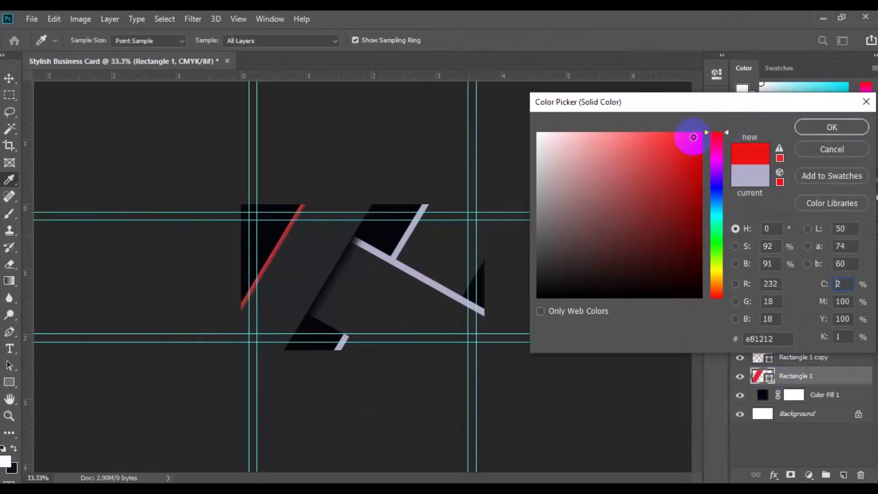
pyautogui.moveTo(729, 133); pyautogui.dragTo(728, 129)
pyautogui.moveTo(682, 149)
pyautogui.mouseDown()
pyautogui.moveTo(697, 136)
pyautogui.moveTo(692, 145)
pyautogui.mouseUp()
pyautogui.click(692, 148)
pyautogui.click(779, 148)
pyautogui.click(686, 139)
pyautogui.click(780, 148)
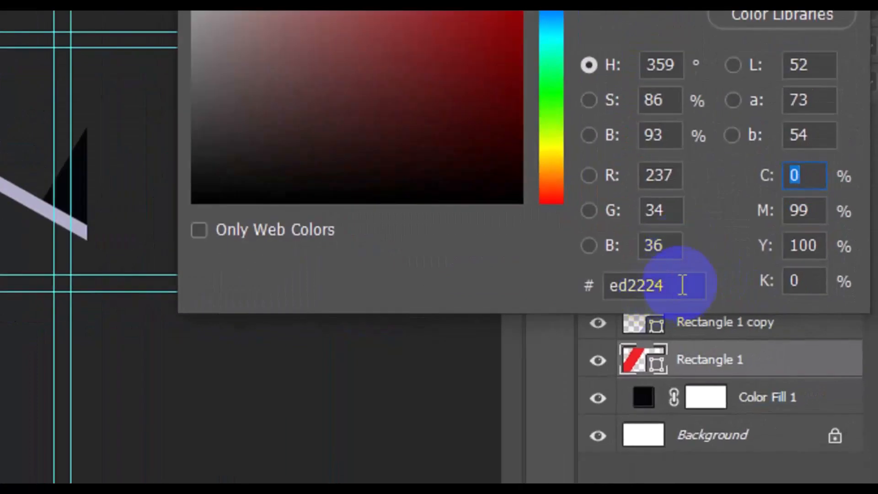
# Copy the hex code ed2224 to the clipboard and apply the red to the Rectangle 1 stripe
pyautogui.moveTo(682, 285); pyautogui.dragTo(611, 285)
pyautogui.rightClick(630, 287)
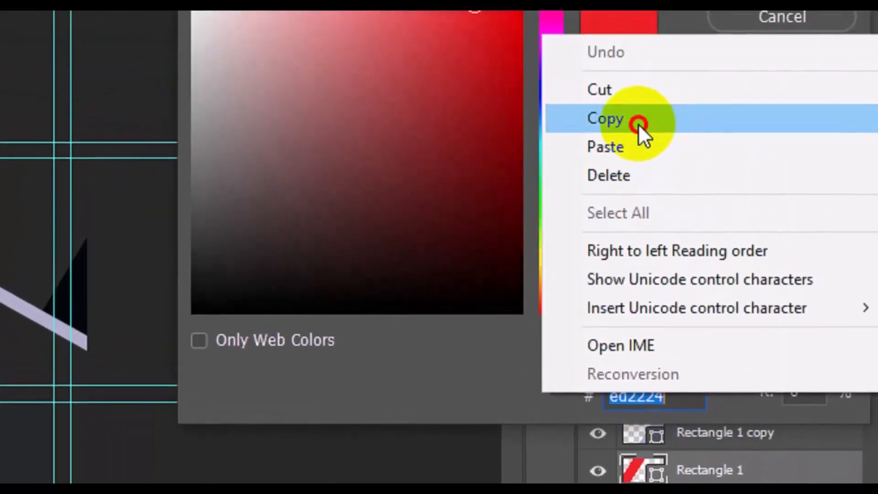
pyautogui.click(639, 124)
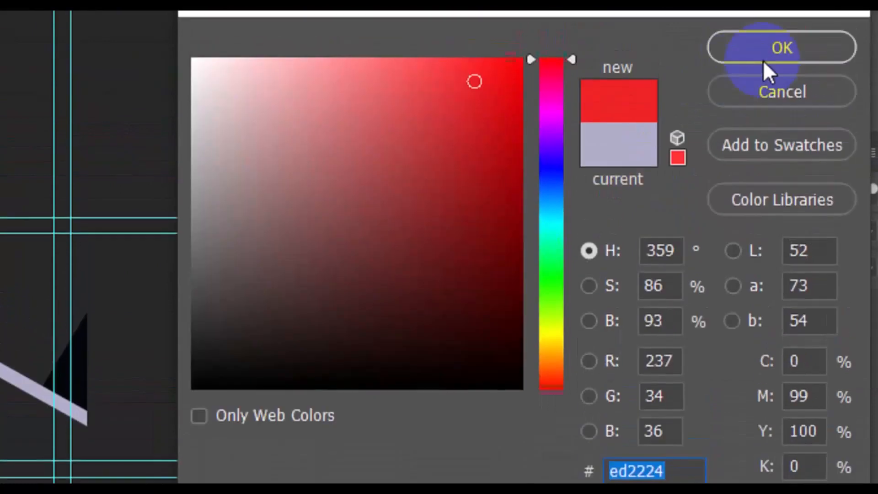
pyautogui.click(767, 120)
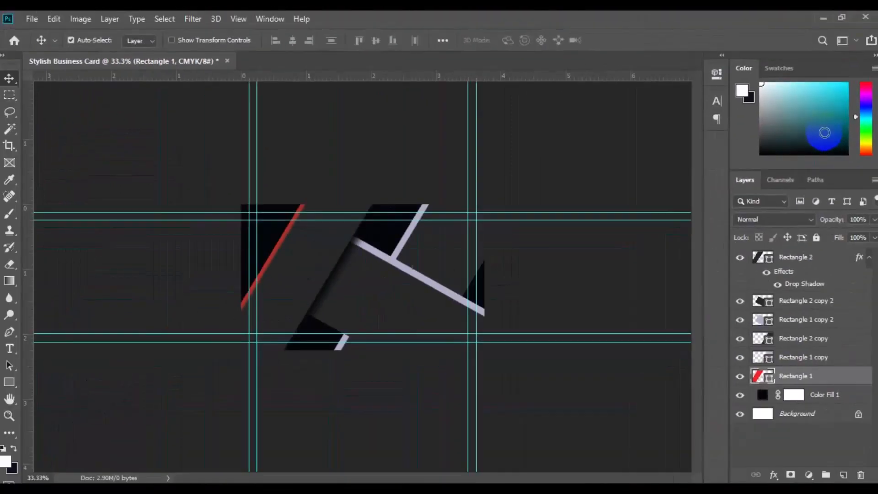
# Fill the Rectangle 1 copy 2 stripe with the copied red #ed2224
pyautogui.click(446, 293)
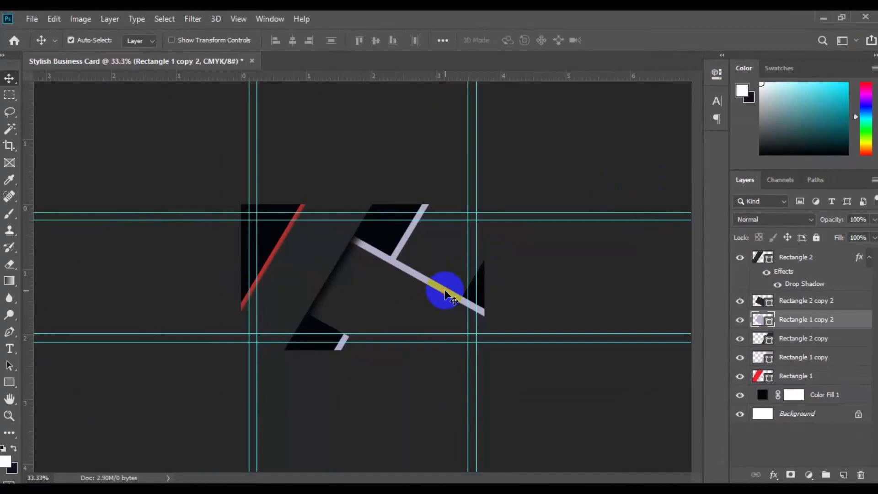
pyautogui.doubleClick(770, 326)
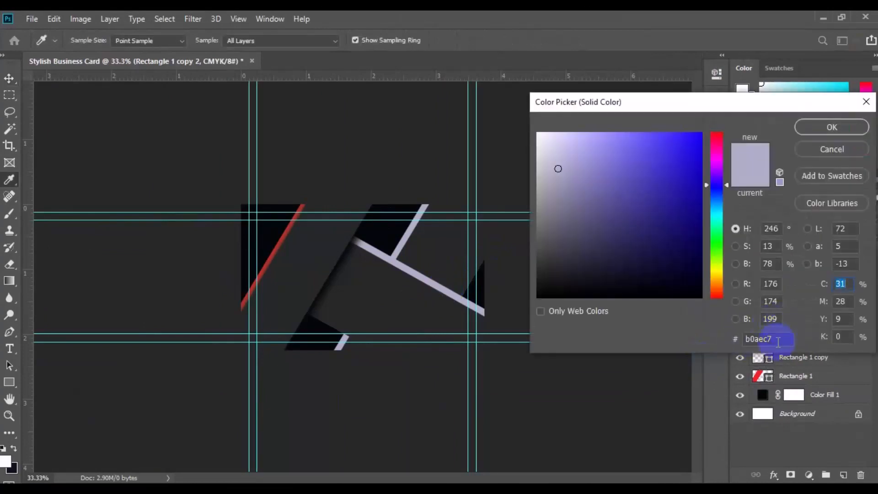
pyautogui.click(778, 341)
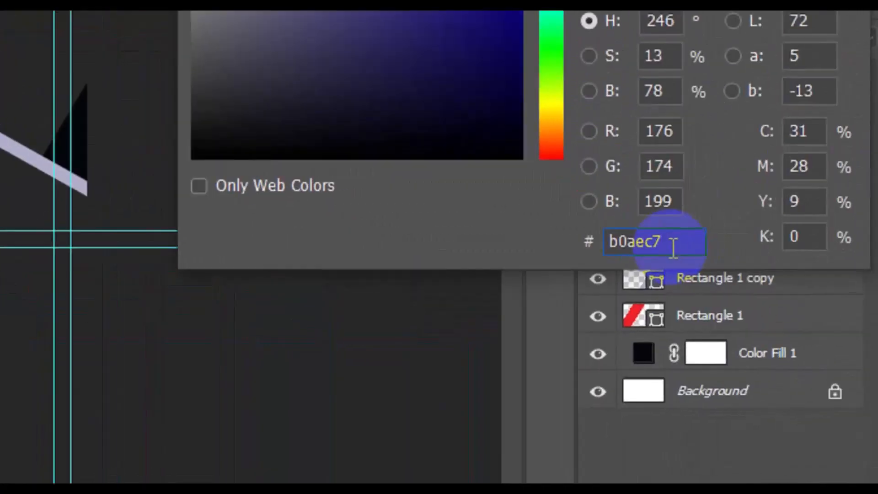
pyautogui.doubleClick(674, 249)
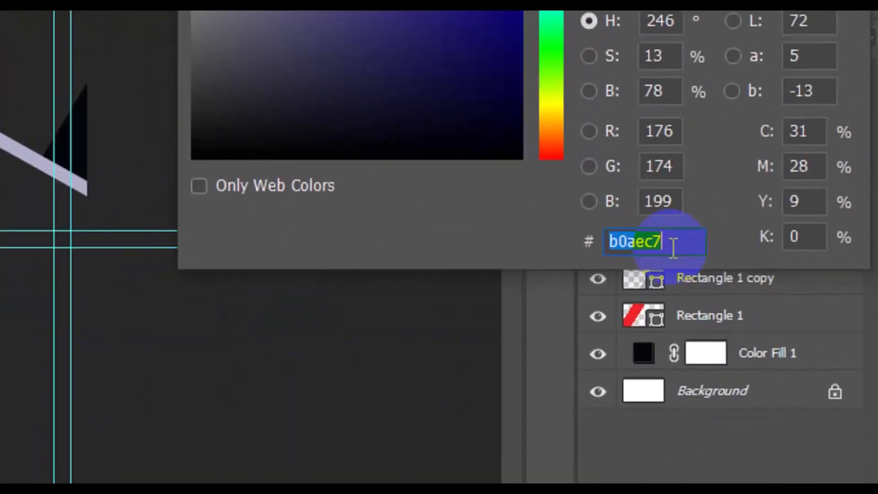
pyautogui.hotkey('ctrl', 'v')
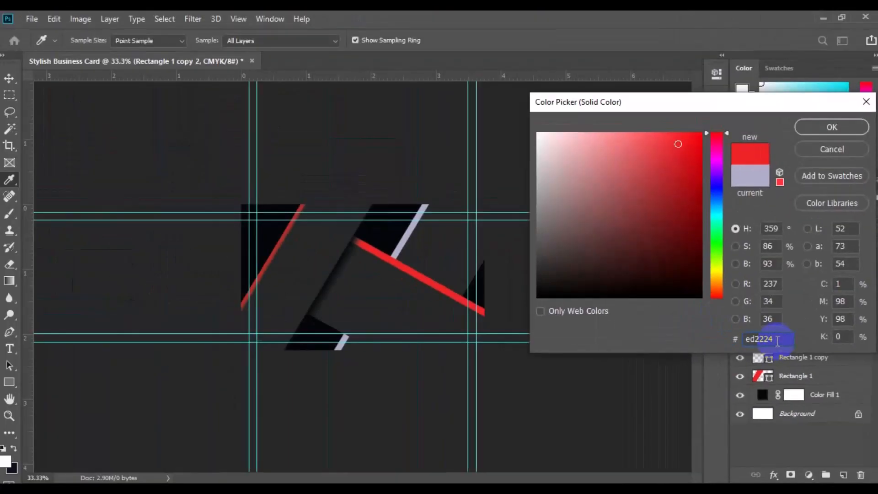
pyautogui.click(832, 127)
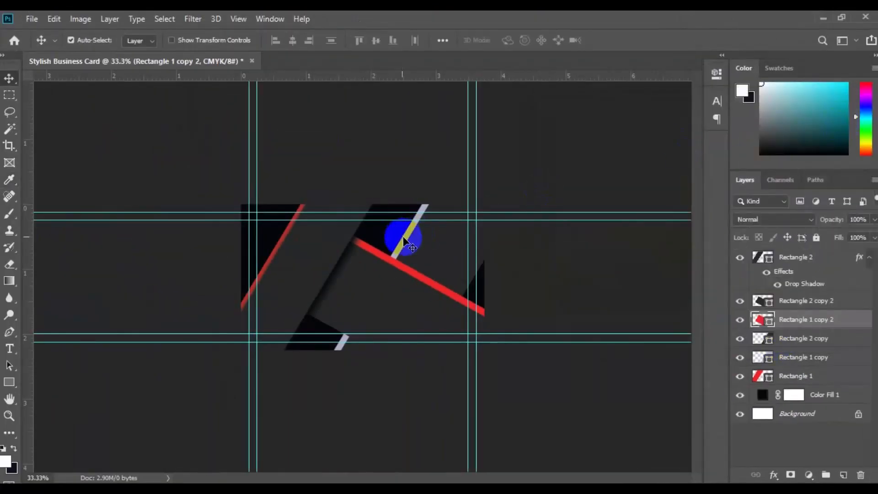
# Fill the Rectangle 1 copy stripe with the copied red #ed2224
pyautogui.click(402, 237)
pyautogui.click(770, 359)
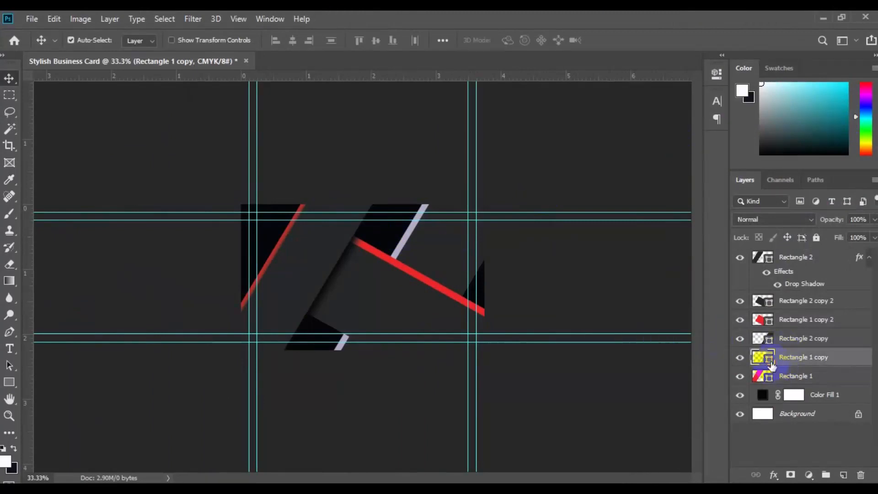
pyautogui.doubleClick(771, 363)
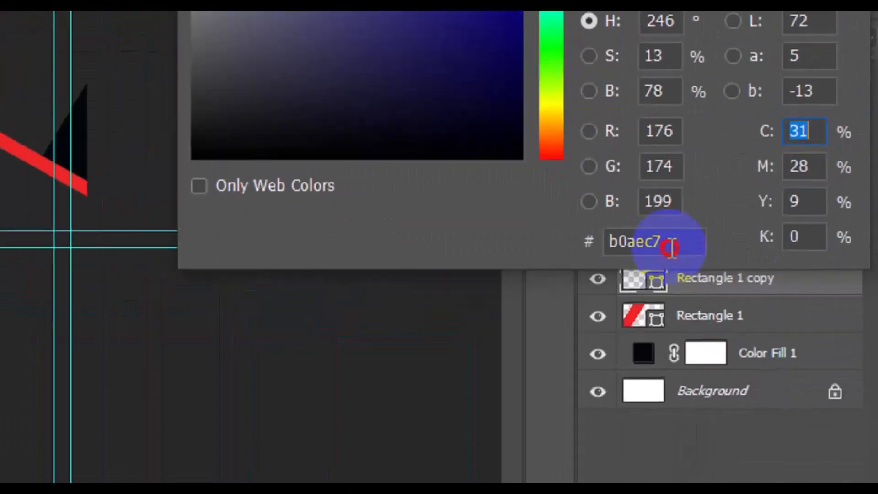
pyautogui.click(684, 258)
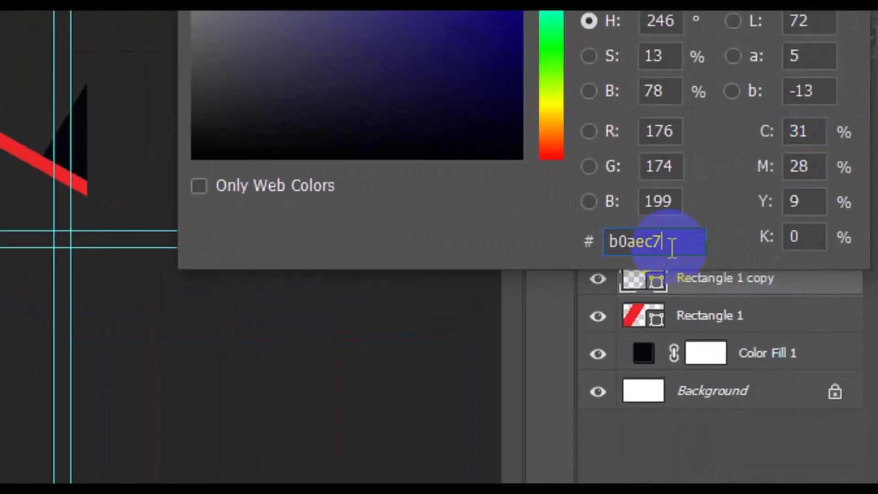
pyautogui.hotkey('ctrl', 'a')
pyautogui.hotkey('ctrl', 'v')
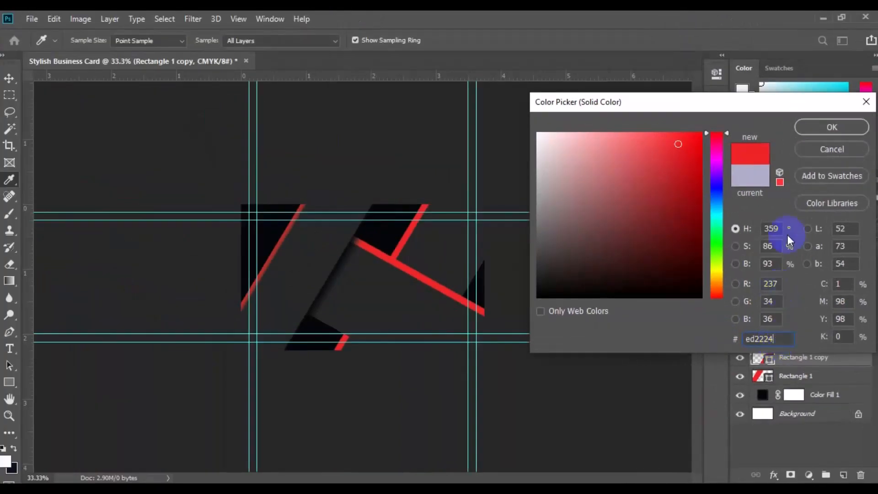
pyautogui.click(832, 128)
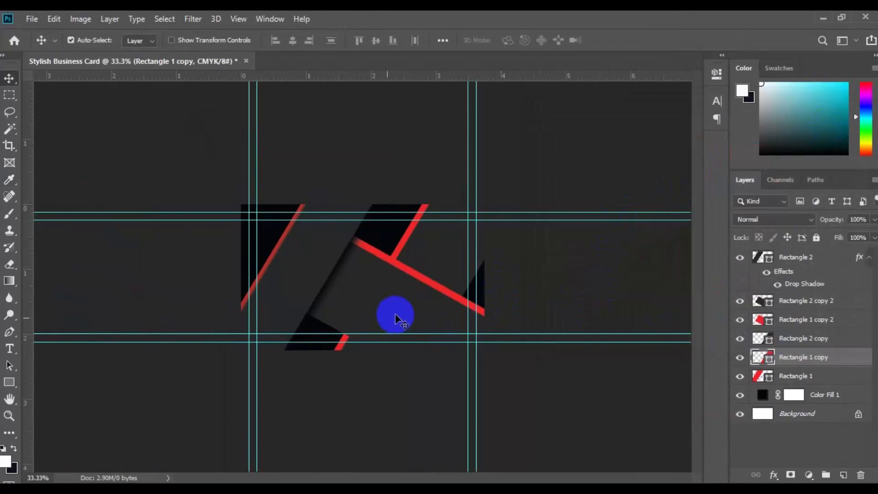
# Add a drop shadow to the Rectangle 1 copy 2 stripe with 100% opacity, 153° angle, 20 px distance, 24% spread and 50 px size
pyautogui.click(392, 315)
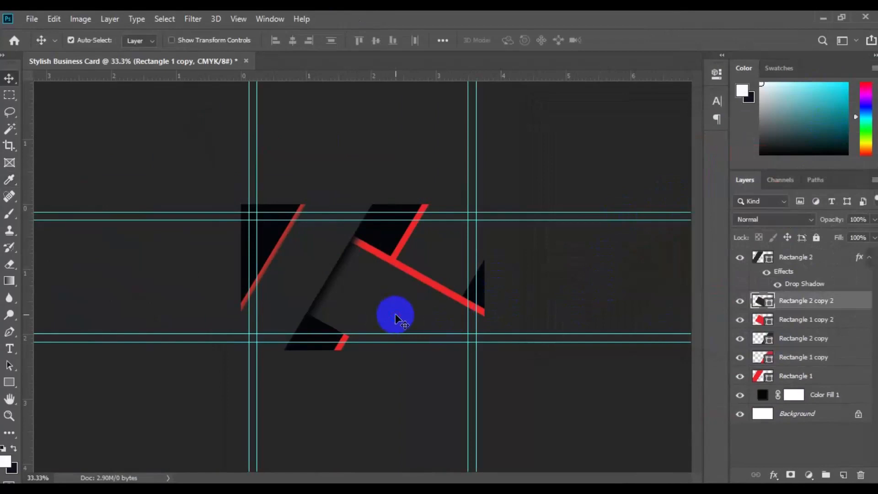
pyautogui.click(446, 296)
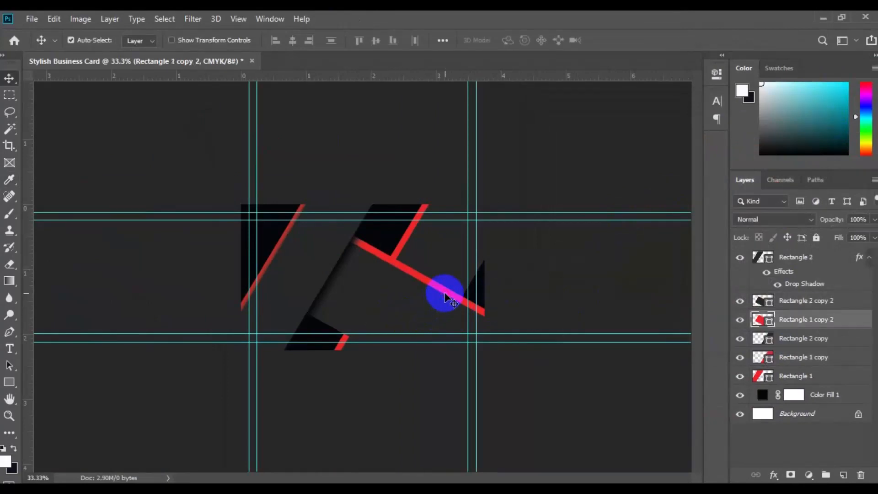
pyautogui.rightClick(819, 325)
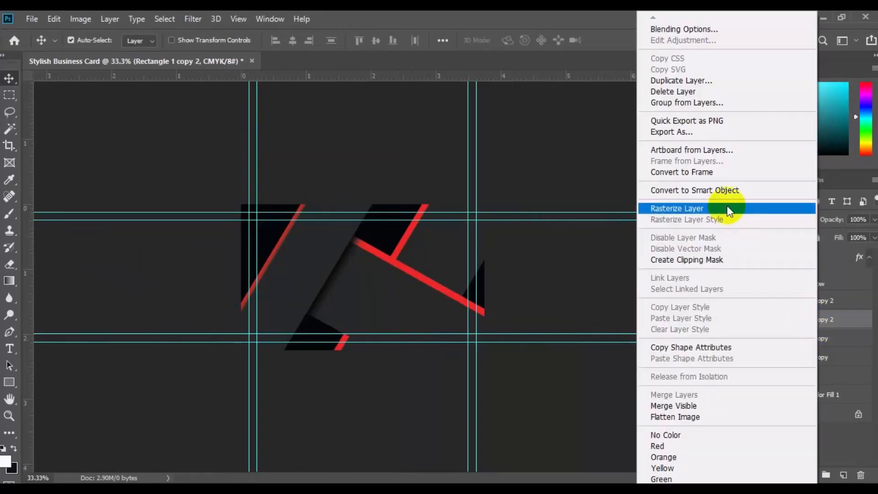
pyautogui.click(699, 31)
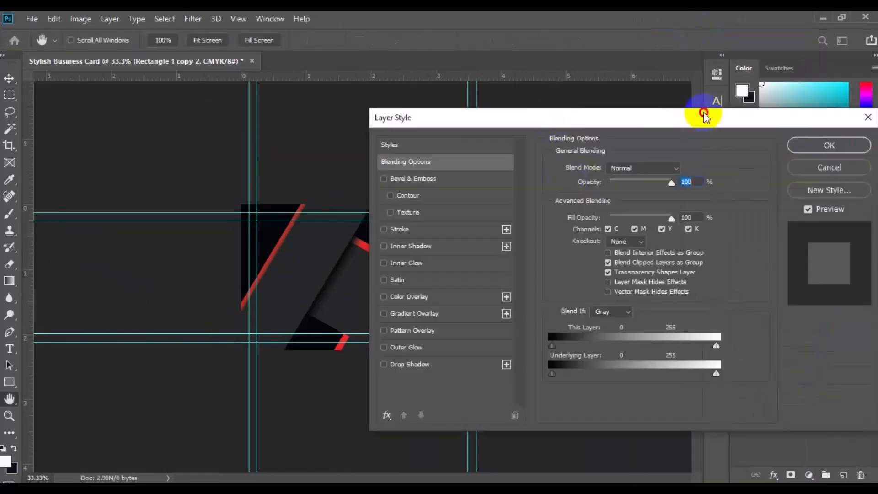
pyautogui.moveTo(700, 111); pyautogui.dragTo(809, 20)
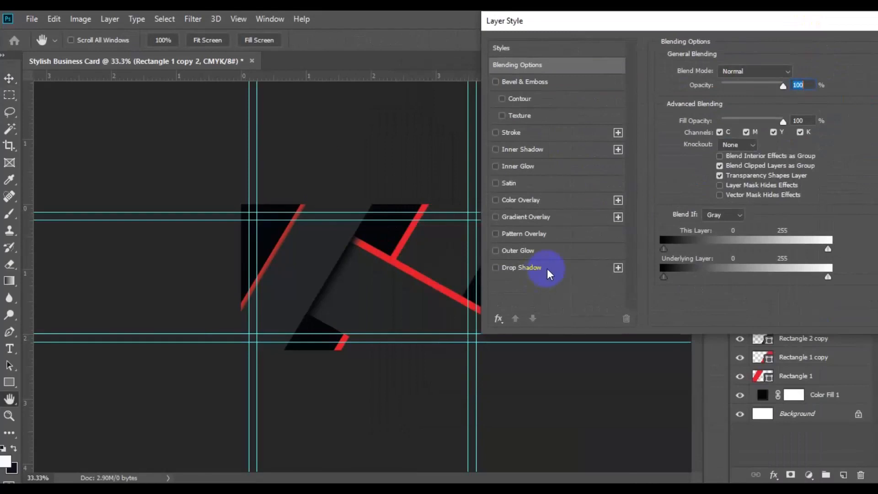
pyautogui.click(547, 268)
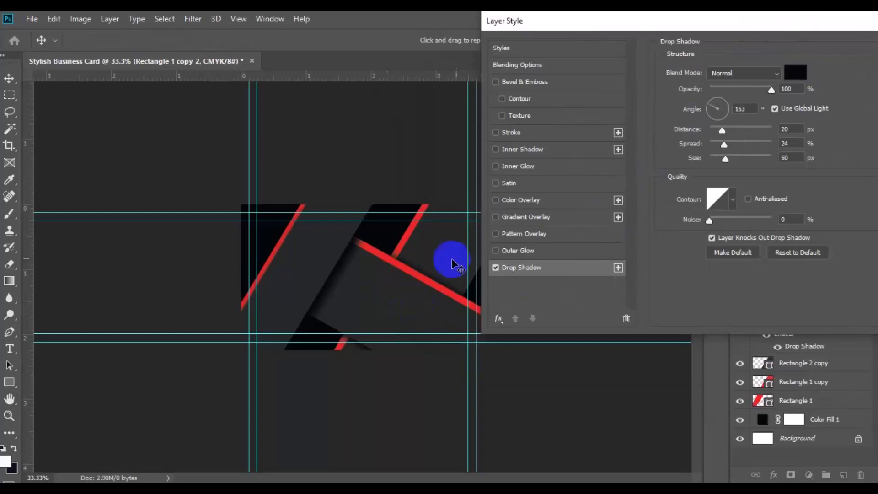
pyautogui.moveTo(780, 21); pyautogui.dragTo(655, 55)
pyautogui.click(816, 84)
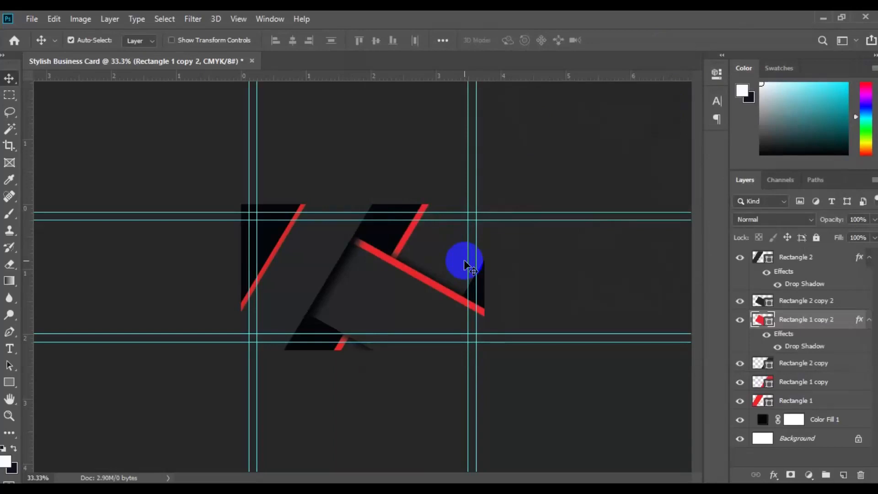
# Open pin.psd and copy its phone, globe and location pin icon layers into the business card document
pyautogui.hotkey('ctrl', 'o')
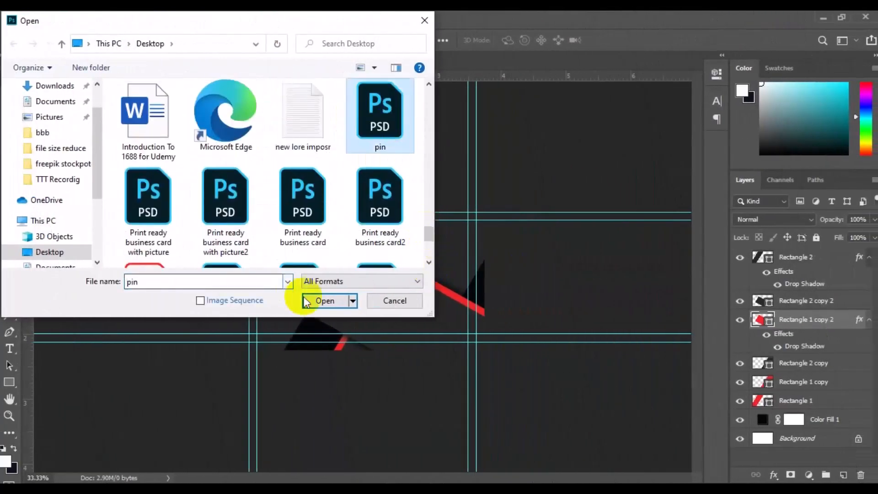
pyautogui.click(306, 302)
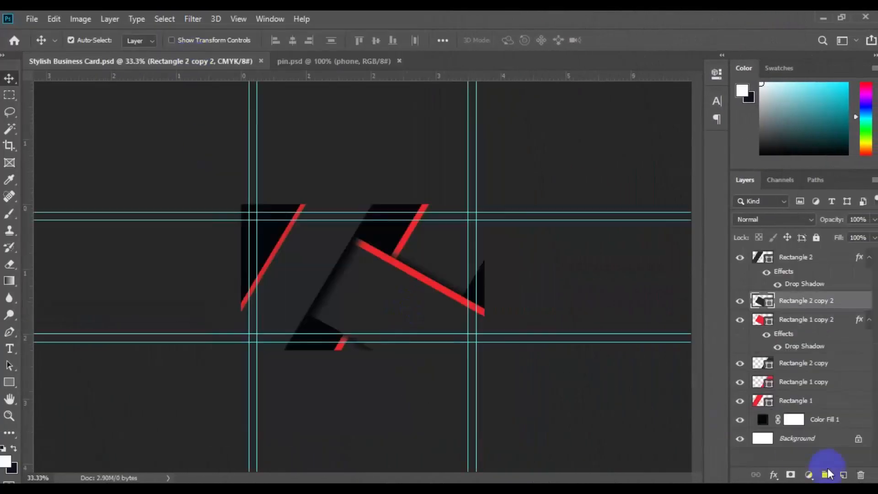
pyautogui.click(813, 327)
pyautogui.keyDown('ctrl'); pyautogui.click(806, 352); pyautogui.keyUp('ctrl')
pyautogui.keyDown('ctrl'); pyautogui.click(808, 377); pyautogui.keyUp('ctrl')
pyautogui.moveTo(808, 358); pyautogui.dragTo(379, 298)
# Move the phone icon into the dark panel below the diagonal red stripe and scale it down to contact-line size
pyautogui.hotkey('ctrl', '+')
pyautogui.hotkey('ctrl', '+')
pyautogui.moveTo(477, 383); pyautogui.dragTo(339, 348)
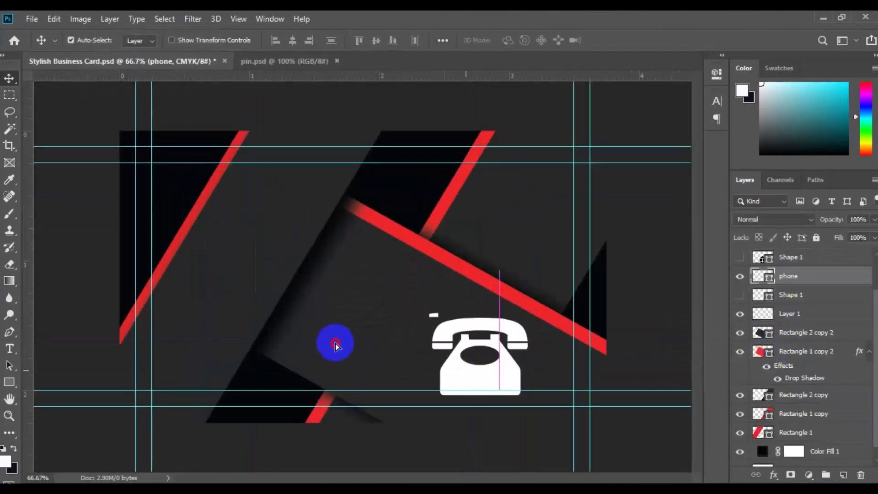
pyautogui.hotkey('ctrl', 't')
pyautogui.moveTo(393, 364); pyautogui.dragTo(359, 336)
pyautogui.press('Return')
# Add the phone number as white 6 pt Roboto text beside the phone icon
pyautogui.hotkey('ctrl', '+')
pyautogui.press('space')
pyautogui.moveTo(571, 396); pyautogui.dragTo(450, 375)
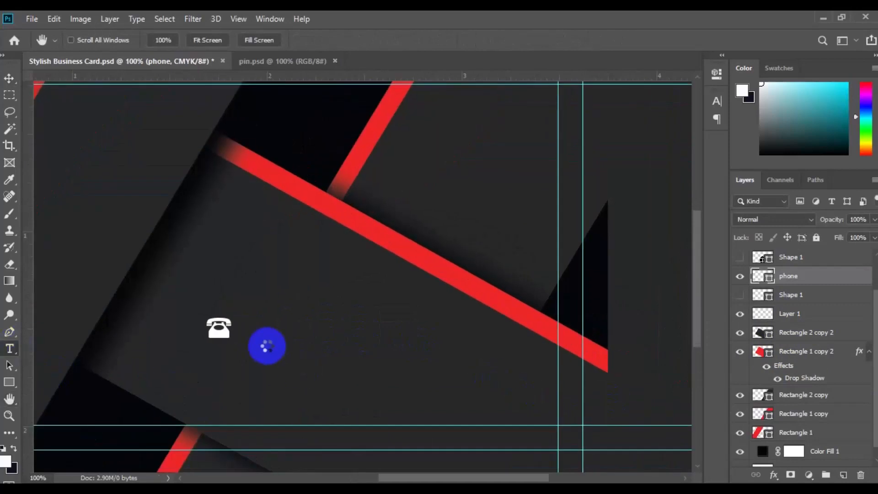
pyautogui.click(267, 346)
pyautogui.click(352, 40)
pyautogui.click(348, 73)
pyautogui.write('000')
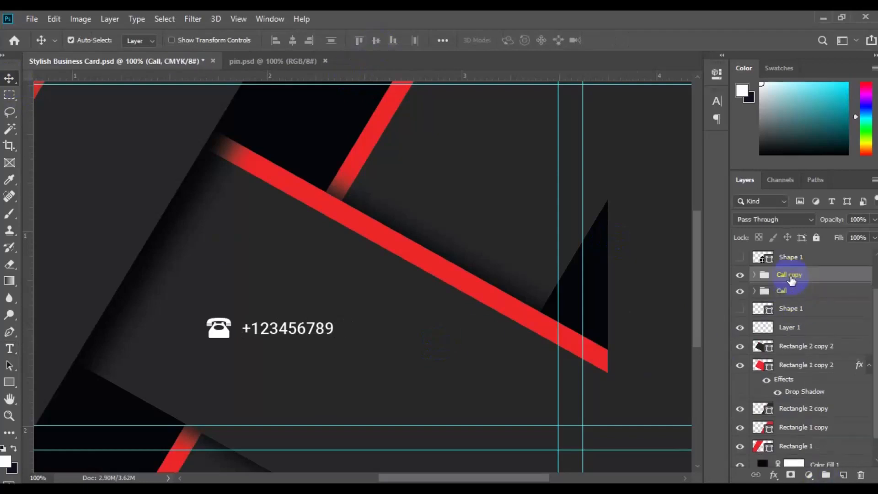
# Move the copy of the Call group directly below the phone number row and ungroup it
pyautogui.hotkey('ctrl', 't')
pyautogui.moveTo(306, 333); pyautogui.dragTo(306, 366)
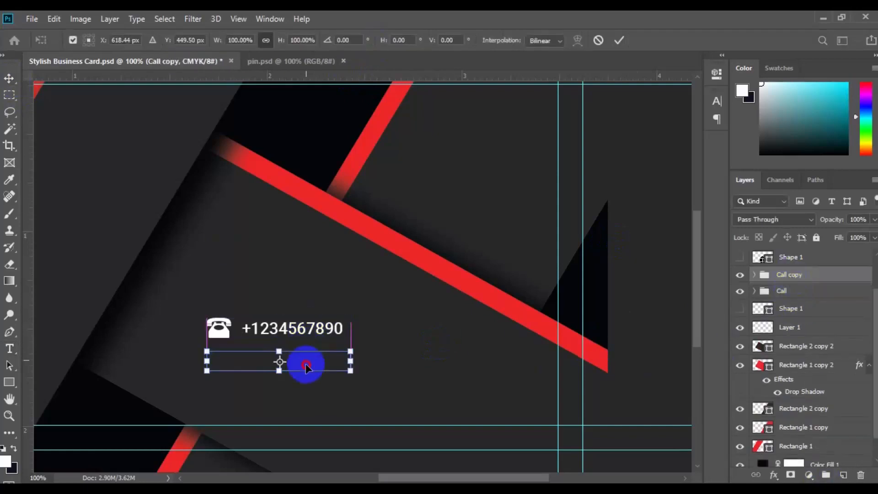
pyautogui.press('Return')
pyautogui.rightClick(798, 276)
pyautogui.click(686, 88)
# Place the globe icon below the phone icon beside the second text line, scaled to match
pyautogui.scroll(2, 872, 326)
pyautogui.click(810, 300)
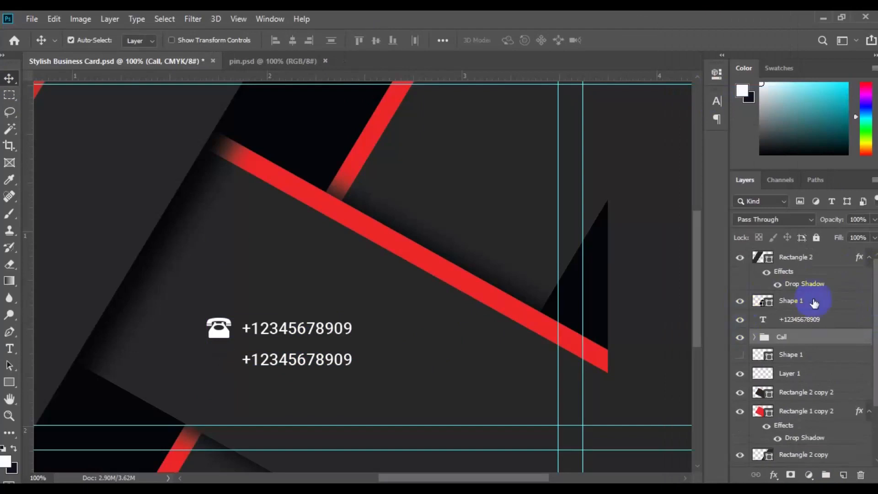
pyautogui.hotkey('ctrl', 't')
pyautogui.moveTo(472, 193); pyautogui.dragTo(299, 342)
pyautogui.press('Return')
pyautogui.moveTo(219, 363); pyautogui.dragTo(220, 363)
pyautogui.hotkey('ctrl', 't')
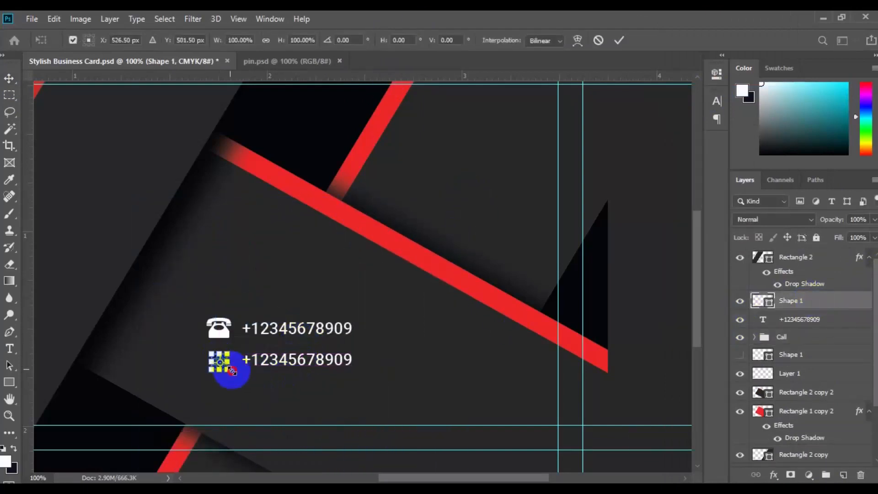
pyautogui.press('Return')
# Fill the globe icon with the white sampled from the phone icon
pyautogui.doubleClick(763, 302)
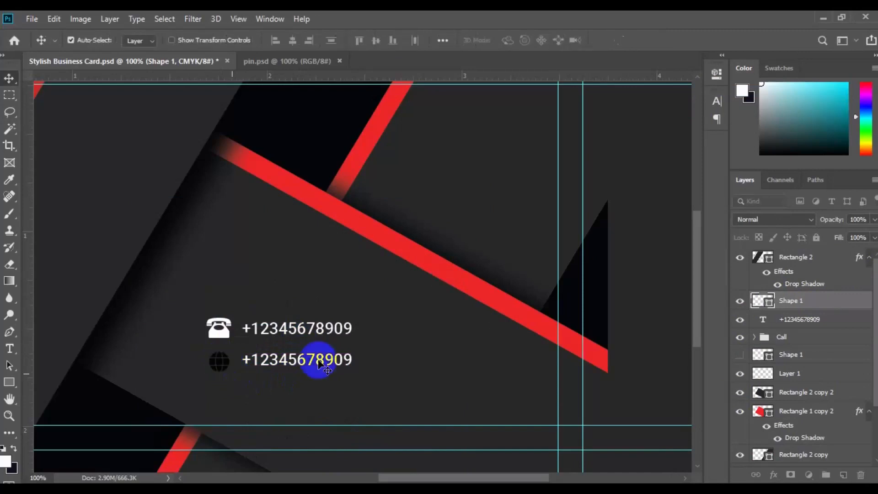
pyautogui.click(229, 330)
pyautogui.press('Return')
pyautogui.click(304, 360)
pyautogui.doubleClick(253, 361)
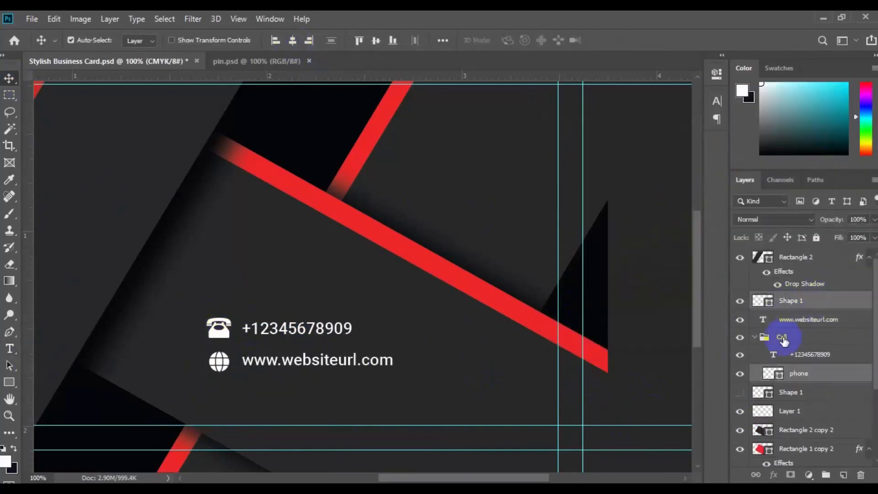
pyautogui.click(798, 303)
pyautogui.doubleClick(393, 362)
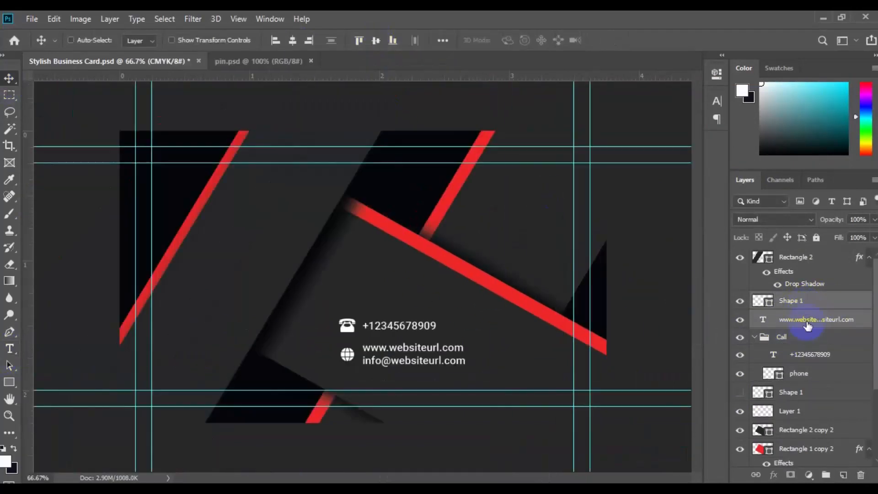
# Cut the e-mail line out of the website text and move the globe icon up beside the web address
pyautogui.scroll(2, 467, 235)
pyautogui.moveTo(562, 415); pyautogui.dragTo(466, 235)
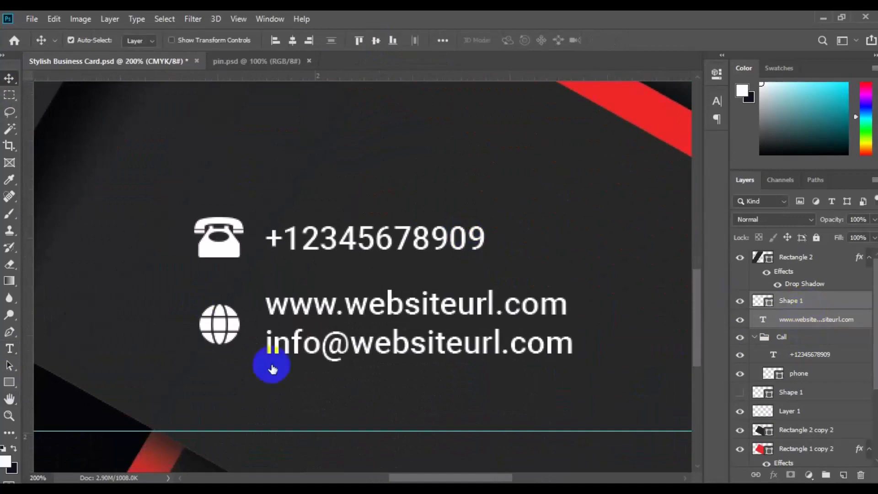
pyautogui.doubleClick(266, 339)
pyautogui.hotkey('shift', 'End')
pyautogui.hotkey('ctrl', 'x')
pyautogui.click(91, 236)
pyautogui.moveTo(218, 322); pyautogui.dragTo(219, 301)
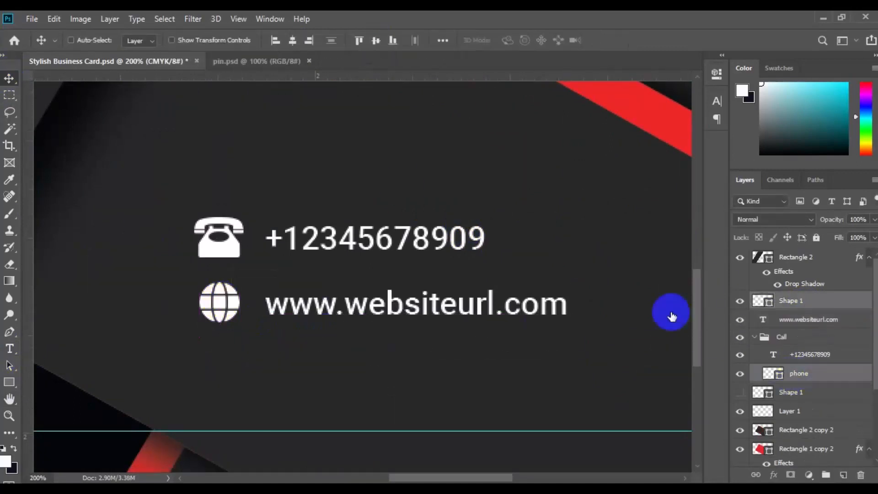
# Align the vertical centres of the web address and globe icon, and left-align the web address with the phone number
pyautogui.click(818, 326)
pyautogui.keyDown('ctrl'); pyautogui.click(810, 302); pyautogui.keyUp('ctrl')
pyautogui.click(376, 40)
pyautogui.click(810, 321)
pyautogui.keyDown('ctrl'); pyautogui.click(809, 355); pyautogui.keyUp('ctrl')
pyautogui.click(277, 41)
pyautogui.click(784, 338)
pyautogui.click(755, 337)
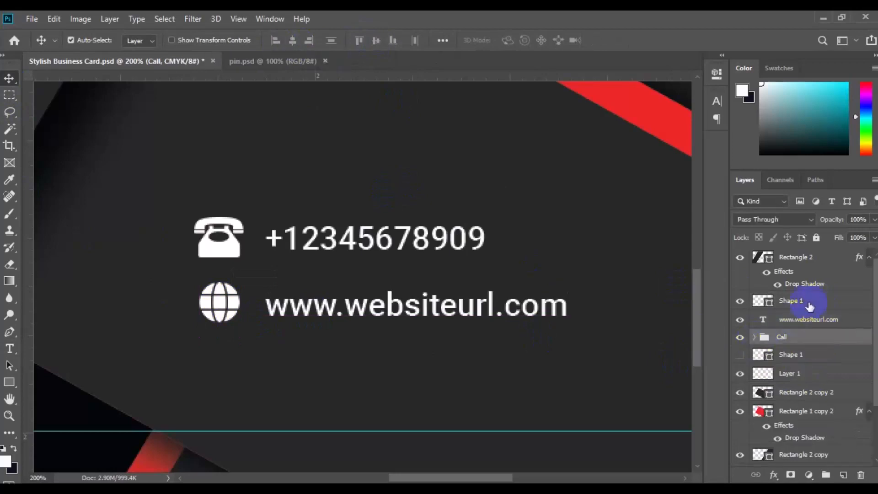
# Group the globe icon and web address layers and name the group web
pyautogui.click(810, 306)
pyautogui.keyDown('ctrl'); pyautogui.click(809, 322); pyautogui.keyUp('ctrl')
pyautogui.hotkey('ctrl', 'g')
pyautogui.doubleClick(789, 300)
pyautogui.write('web')
pyautogui.press('Return')
# Duplicate the web group and place the copy directly below the website row
pyautogui.hotkey('ctrl', 'j')
pyautogui.hotkey('ctrl', 't')
pyautogui.moveTo(415, 311); pyautogui.dragTo(415, 372)
pyautogui.press('Return')
# Replace the copied web address with the e-mail address and delete the copied globe icon
pyautogui.press('t')
pyautogui.click(275, 371)
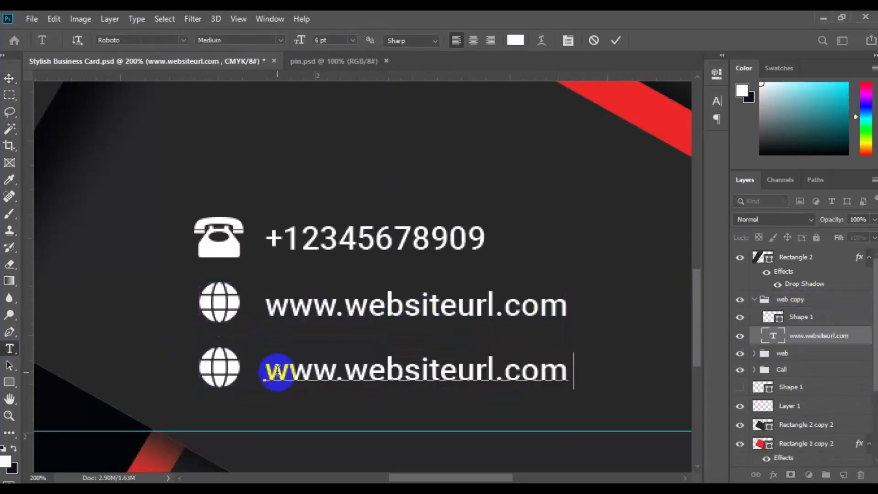
pyautogui.click(220, 363)
pyautogui.press('Delete')
# Draw an envelope custom shape about 0.12 by 0.06 inch beside the e-mail line, with white fill and no stroke
pyautogui.rightClick(11, 385)
pyautogui.click(55, 450)
pyautogui.click(524, 41)
pyautogui.moveTo(605, 137); pyautogui.dragTo(607, 215)
pyautogui.click(574, 144)
pyautogui.click(186, 42)
pyautogui.click(123, 67)
pyautogui.click(142, 41)
pyautogui.click(95, 107)
pyautogui.click(224, 374)
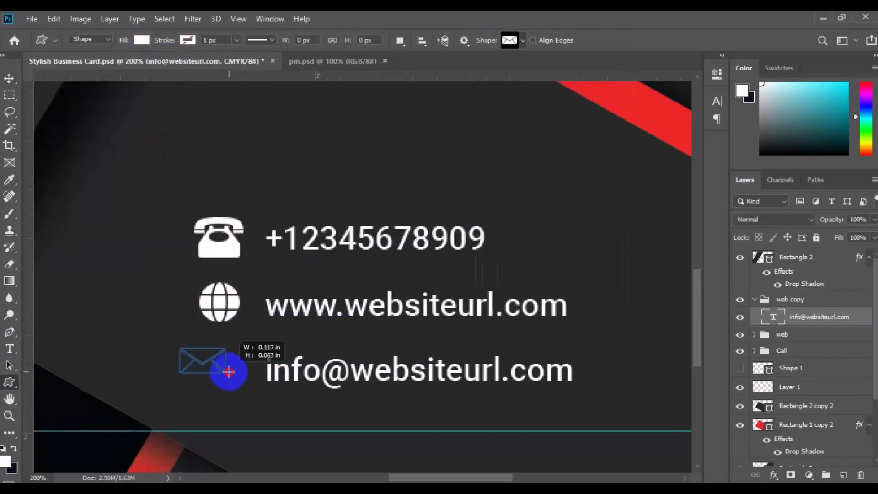
pyautogui.moveTo(229, 376); pyautogui.dragTo(229, 376)
# Resize the envelope icon to match the other icons and centre it under the globe icon
pyautogui.press('v')
pyautogui.hotkey('ctrl', '+')
pyautogui.hotkey('ctrl', 't')
pyautogui.moveTo(142, 432); pyautogui.dragTo(171, 437)
pyautogui.press('Return')
pyautogui.moveTo(144, 411); pyautogui.dragTo(147, 408)
# Align the envelope icon and e-mail text on their vertical centres and nudge both up closer to the website row
pyautogui.keyDown('ctrl'); pyautogui.click(821, 336); pyautogui.keyUp('ctrl')
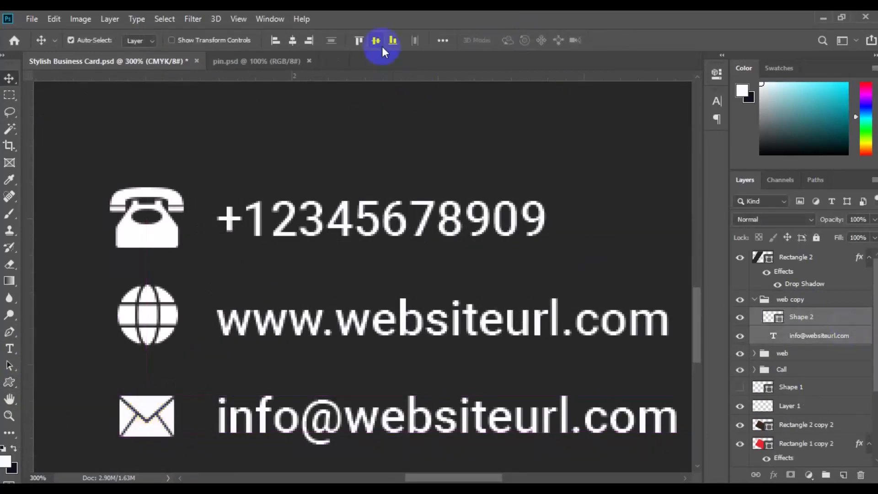
pyautogui.click(376, 40)
pyautogui.press('Up')
pyautogui.press('Up')
pyautogui.press('Up')
pyautogui.press('Up')
pyautogui.press('Up')
pyautogui.press('Up')
pyautogui.press('Up')
pyautogui.press('Up')
pyautogui.hotkey('ctrl', '0')
# Duplicate the web copy group and place the duplicate directly below the e-mail row
pyautogui.click(819, 304)
pyautogui.hotkey('ctrl', 'j')
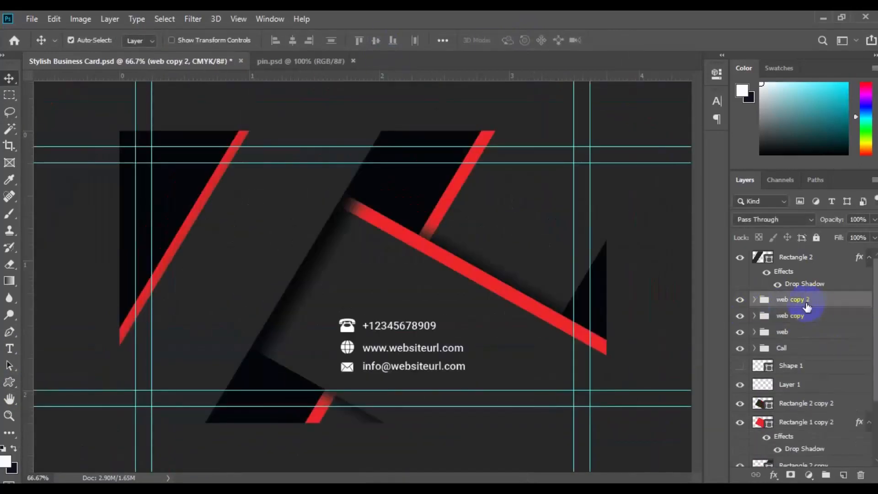
pyautogui.hotkey('ctrl', '+')
pyautogui.hotkey('ctrl', '+')
pyautogui.moveTo(489, 288); pyautogui.dragTo(430, 142)
pyautogui.click(9, 79)
pyautogui.hotkey('ctrl', 't')
pyautogui.moveTo(380, 304); pyautogui.dragTo(379, 364)
pyautogui.press('Return')
# Delete the envelope from the web copy 2 group, show the hidden location pin layer and move it into that group
pyautogui.click(754, 300)
pyautogui.click(805, 317)
pyautogui.press('Delete')
pyautogui.click(741, 384)
pyautogui.moveTo(794, 385); pyautogui.dragTo(790, 311)
# Scale the location pin icon down to about 9.6%
pyautogui.hotkey('ctrl', '-')
pyautogui.hotkey('ctrl', '-')
pyautogui.hotkey('ctrl', '-')
pyautogui.hotkey('ctrl', 't')
pyautogui.moveTo(526, 418); pyautogui.dragTo(460, 346)
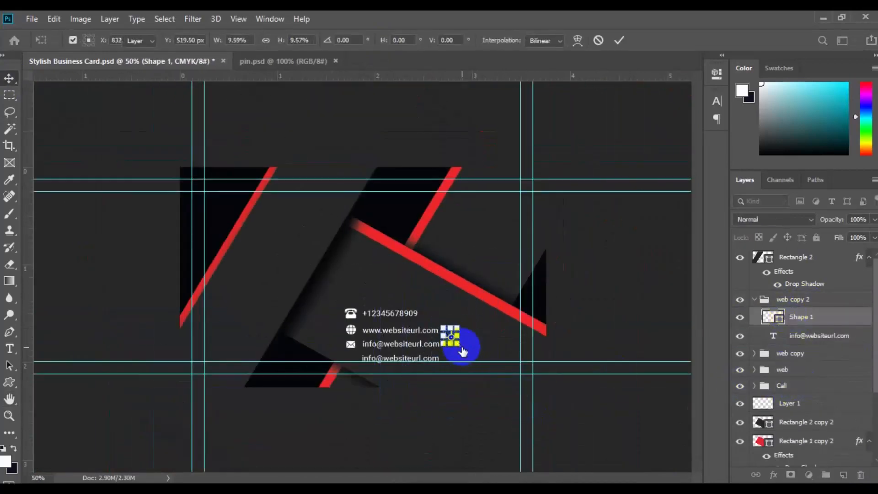
pyautogui.press('Return')
# Move the location pin icon beside the fourth text line, shrink it to match the other icons and centre it under the envelope
pyautogui.hotkey('ctrl', '+')
pyautogui.hotkey('ctrl', '+')
pyautogui.moveTo(329, 384); pyautogui.dragTo(320, 259)
pyautogui.moveTo(530, 275); pyautogui.dragTo(339, 323)
pyautogui.hotkey('ctrl', 't')
pyautogui.press('Return')
pyautogui.hotkey('ctrl', '+')
pyautogui.hotkey('ctrl', '+')
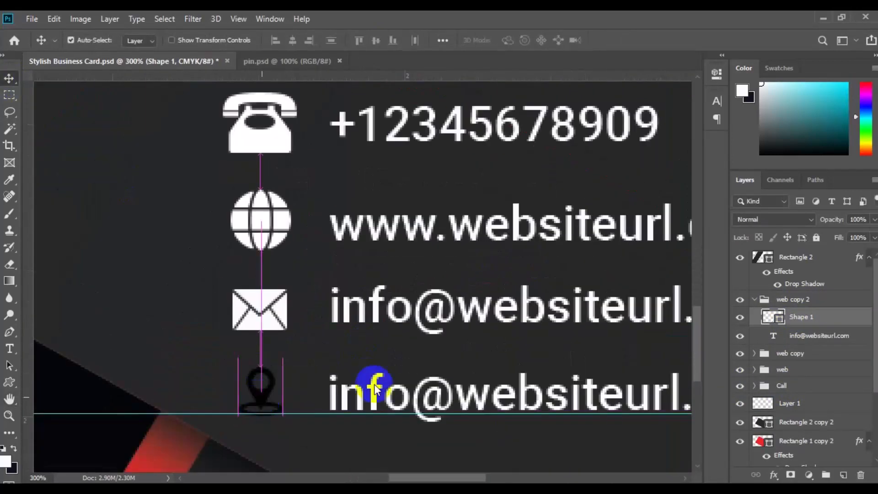
pyautogui.moveTo(262, 398); pyautogui.dragTo(262, 398)
# Fill the location pin icon with the white sampled from the envelope icon
pyautogui.doubleClick(773, 317)
pyautogui.click(258, 304)
pyautogui.press('Return')
# Replace the text beside the location pin with Your Street Address Here
pyautogui.click(361, 397)
pyautogui.click(10, 350)
pyautogui.click(388, 391)
pyautogui.hotkey('ctrl', 'a')
pyautogui.click(387, 391)
pyautogui.press('Right')
pyautogui.press('Right')
pyautogui.press('Right')
pyautogui.press('Right')
pyautogui.press('Right')
pyautogui.press('Right')
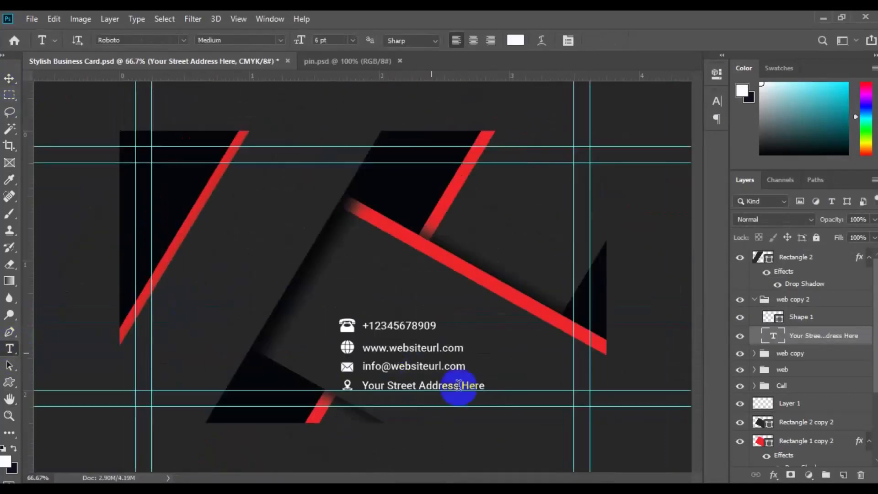
# Left-align the e-mail, street address and website texts with one another and group them
pyautogui.keyDown('shift'); pyautogui.click(802, 317); pyautogui.keyUp('shift')
pyautogui.click(414, 366)
pyautogui.keyDown('ctrl'); pyautogui.click(825, 338); pyautogui.keyUp('ctrl')
pyautogui.click(275, 41)
pyautogui.hotkey('ctrl', 'g')
pyautogui.click(417, 349)
pyautogui.keyDown('ctrl'); pyautogui.click(799, 334); pyautogui.keyUp('ctrl')
pyautogui.click(275, 41)
pyautogui.hotkey('ctrl', 'g')
# Left-align the phone number text with the grouped contact texts, group them together and name the group all text
pyautogui.keyDown('ctrl'); pyautogui.click(402, 327); pyautogui.keyUp('ctrl')
pyautogui.keyDown('ctrl'); pyautogui.click(799, 335); pyautogui.keyUp('ctrl')
pyautogui.click(275, 41)
pyautogui.hotkey('ctrl', 'g')
pyautogui.click(797, 339)
pyautogui.write('all text')
pyautogui.press('Return')
# Enlarge the location pin icon to about 117% width and 120% height
pyautogui.hotkey('ctrl', '+')
pyautogui.hotkey('ctrl', '+')
pyautogui.moveTo(385, 388); pyautogui.dragTo(352, 142)
pyautogui.click(284, 362)
pyautogui.hotkey('ctrl', 't')
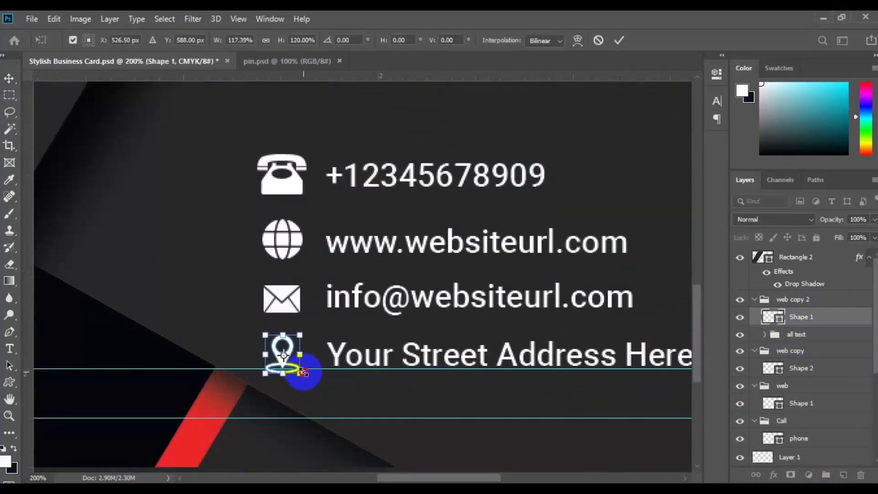
pyautogui.press('Return')
# Centre the envelope and location pin icons horizontally on each other and group them
pyautogui.keyDown('ctrl'); pyautogui.click(283, 300); pyautogui.keyUp('ctrl')
pyautogui.keyDown('ctrl'); pyautogui.click(800, 317); pyautogui.keyUp('ctrl')
pyautogui.click(293, 41)
pyautogui.click(826, 475)
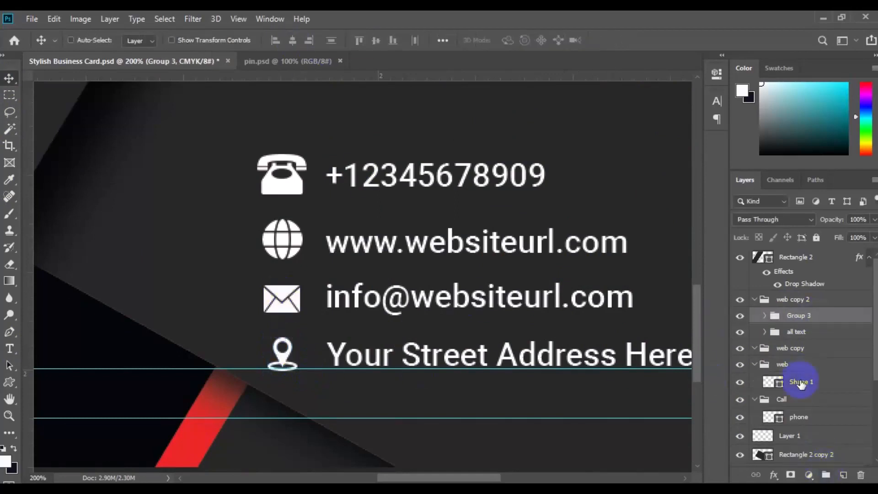
# Collect the globe and phone icons with the other icons in one group and name it all icon
pyautogui.click(799, 398)
pyautogui.click(825, 476)
pyautogui.doubleClick(799, 315)
pyautogui.write('al')
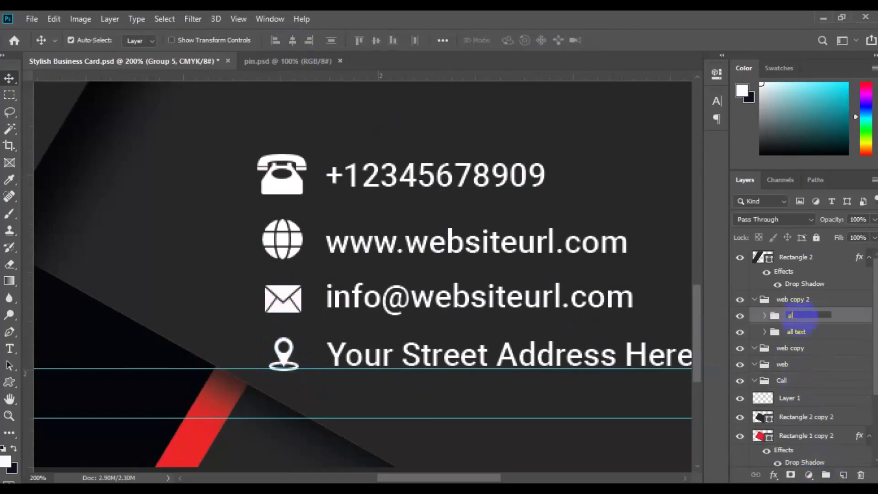
# Align the vertical centres of the all icon and all text groups and combine them in one group
pyautogui.keyDown('ctrl'); pyautogui.click(801, 336); pyautogui.keyUp('ctrl')
pyautogui.click(378, 43)
pyautogui.hotkey('ctrl', '0')
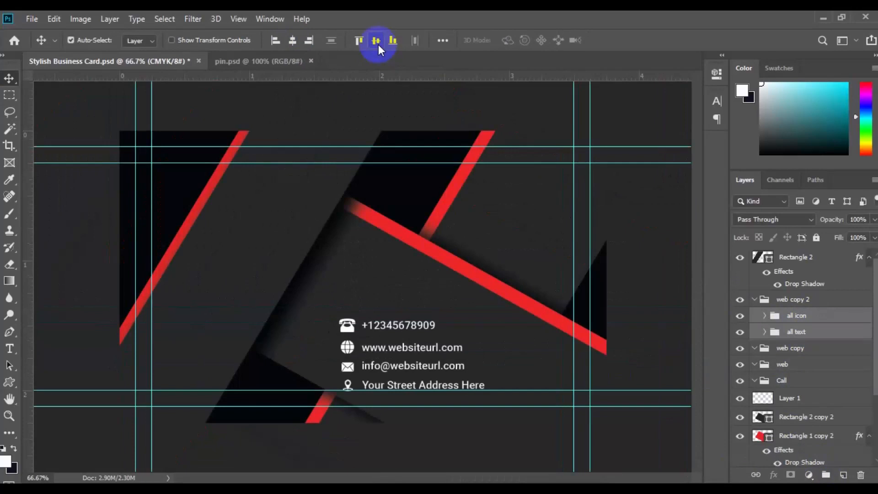
pyautogui.hotkey('ctrl', 'g')
# Rotate the contact block about 28.85° and place it below the long red stripe, parallel to it
pyautogui.hotkey('ctrl', 't')
pyautogui.moveTo(497, 318); pyautogui.dragTo(505, 364)
pyautogui.moveTo(433, 364); pyautogui.dragTo(410, 335)
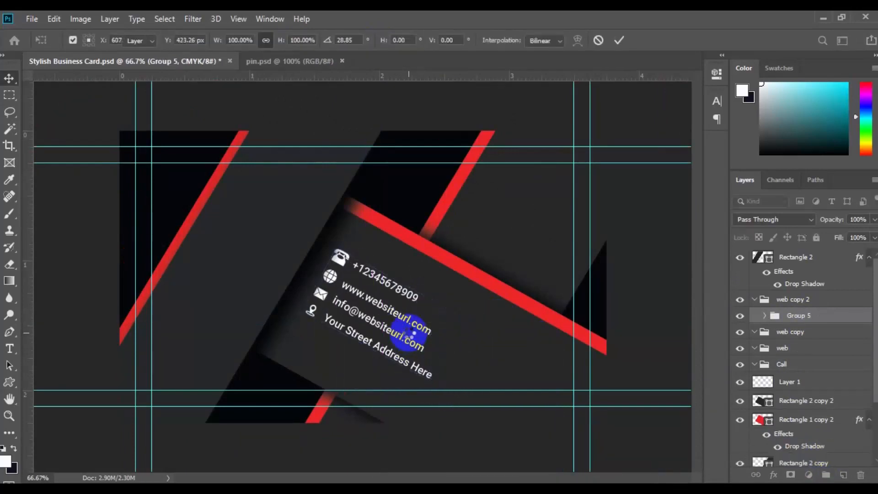
pyautogui.press('Return')
# Draw a red X custom shape on a new layer in the dark area above the long red stripe
pyautogui.click(538, 289)
pyautogui.hotkey('ctrl', 'shift', 'alt', 'n')
pyautogui.click(9, 382)
pyautogui.click(523, 40)
pyautogui.moveTo(602, 205); pyautogui.dragTo(603, 238)
pyautogui.doubleClick(494, 265)
pyautogui.click(187, 41)
pyautogui.click(119, 61)
pyautogui.click(142, 40)
pyautogui.click(72, 106)
pyautogui.moveTo(493, 203)
pyautogui.mouseDown()
pyautogui.moveTo(533, 237)
pyautogui.moveTo(514, 220)
pyautogui.mouseUp()
# Add the white text LOGO PRO in a bold weight on a new layer below the red X
pyautogui.hotkey('ctrl', 'shift', 'alt', 'n')
pyautogui.click(9, 348)
pyautogui.click(280, 41)
pyautogui.click(287, 137)
pyautogui.click(353, 40)
pyautogui.click(327, 84)
pyautogui.click(484, 247)
# Set the word PRO in the logo text to a much lighter font weight
pyautogui.click(281, 40)
pyautogui.moveTo(536, 241); pyautogui.dragTo(571, 241)
pyautogui.click(9, 79)
pyautogui.click(9, 348)
pyautogui.click(281, 40)
pyautogui.click(274, 73)
pyautogui.click(9, 79)
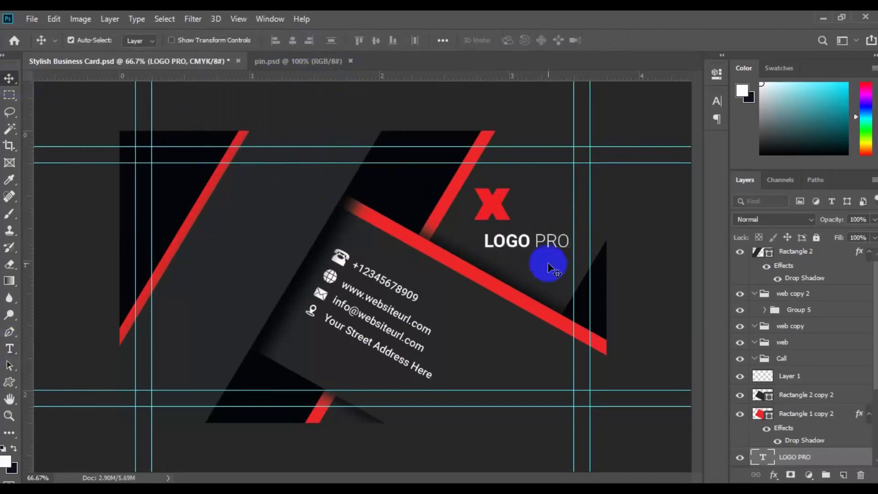
# Shrink LOGO PRO and centre it under the red X, and move both into the middle of the dark area above the stripe
pyautogui.moveTo(485, 230); pyautogui.dragTo(485, 230)
pyautogui.moveTo(874, 377); pyautogui.dragTo(874, 409)
pyautogui.keyDown('ctrl'); pyautogui.click(801, 425); pyautogui.keyUp('ctrl')
pyautogui.click(292, 41)
pyautogui.hotkey('ctrl', 't')
pyautogui.moveTo(506, 228); pyautogui.dragTo(519, 233)
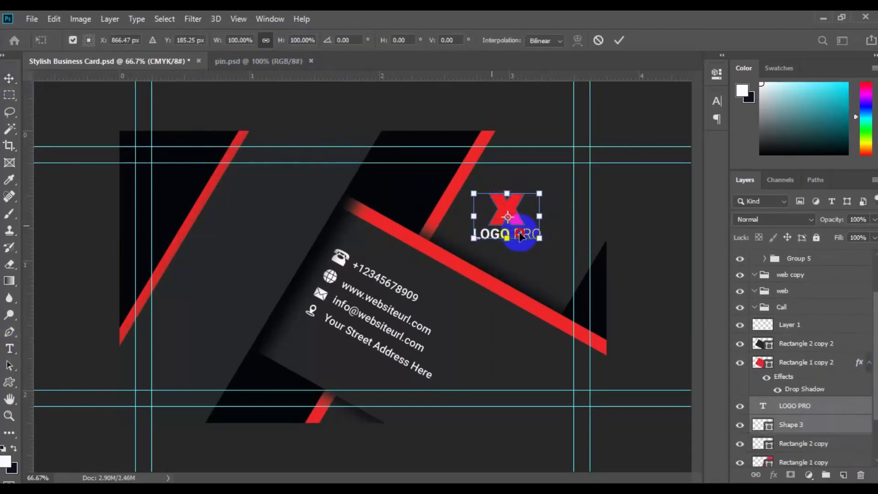
pyautogui.press('Return')
# Bring the QR code from pin.psd into the card, scale it to about 11.31% and place it between the two black diagonal shapes
pyautogui.click(298, 61)
pyautogui.scroll(-5, 814, 455)
pyautogui.moveTo(789, 453); pyautogui.dragTo(222, 254)
pyautogui.hotkey('ctrl', 't')
pyautogui.moveTo(270, 304); pyautogui.dragTo(238, 262)
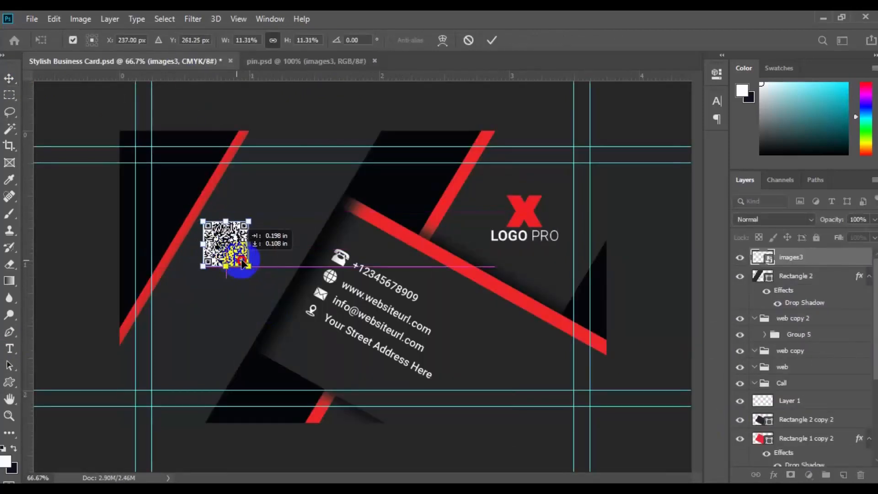